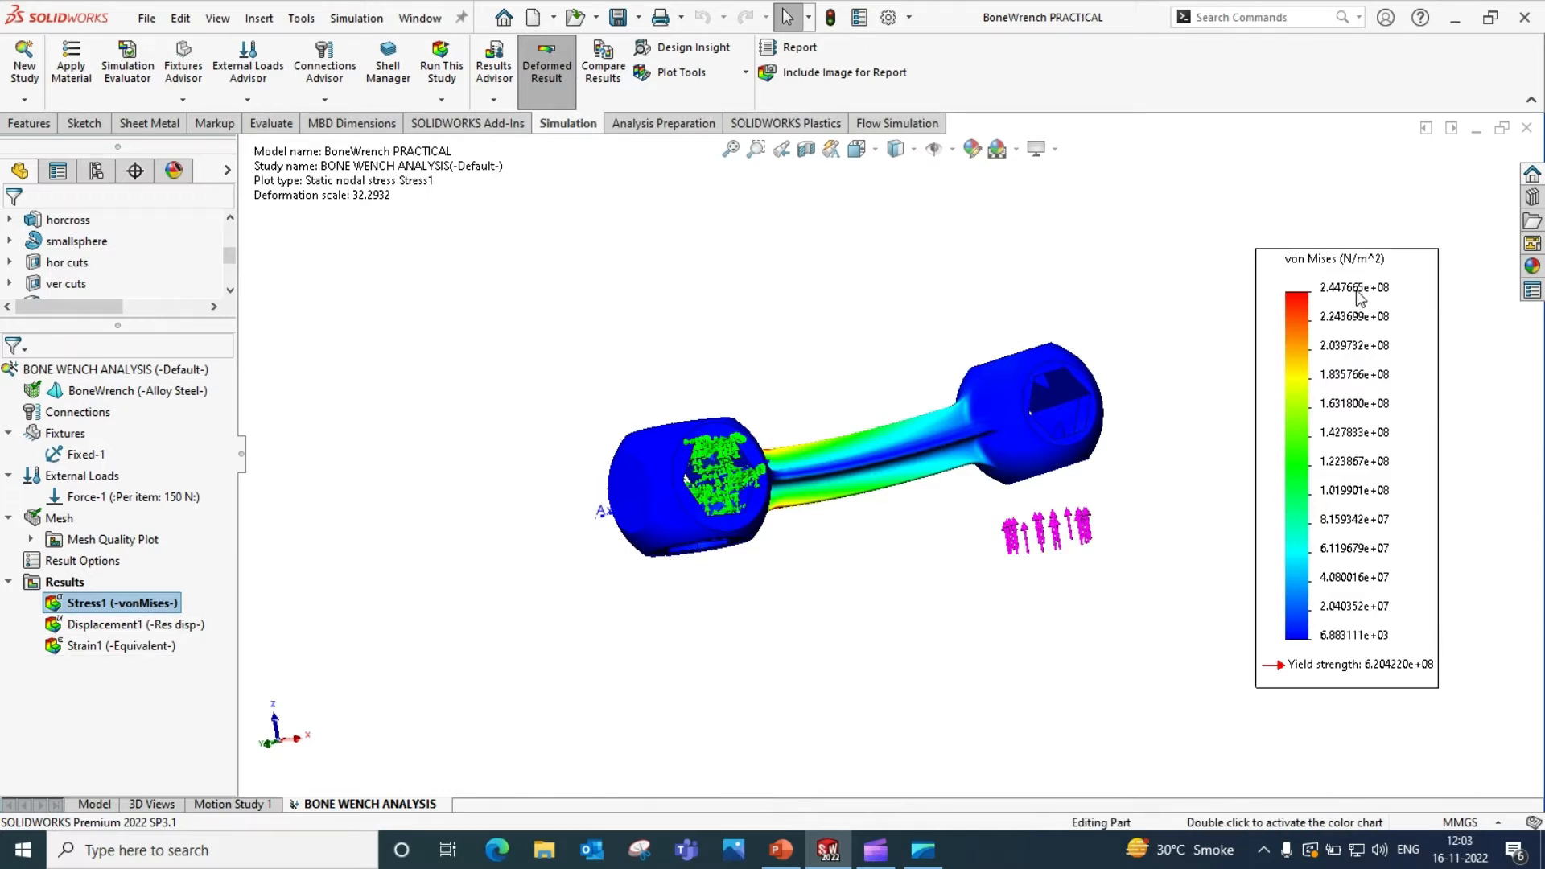
- Open the von Mises stress plot's definition for editing and look through the available stress units
right_click(1394, 268)
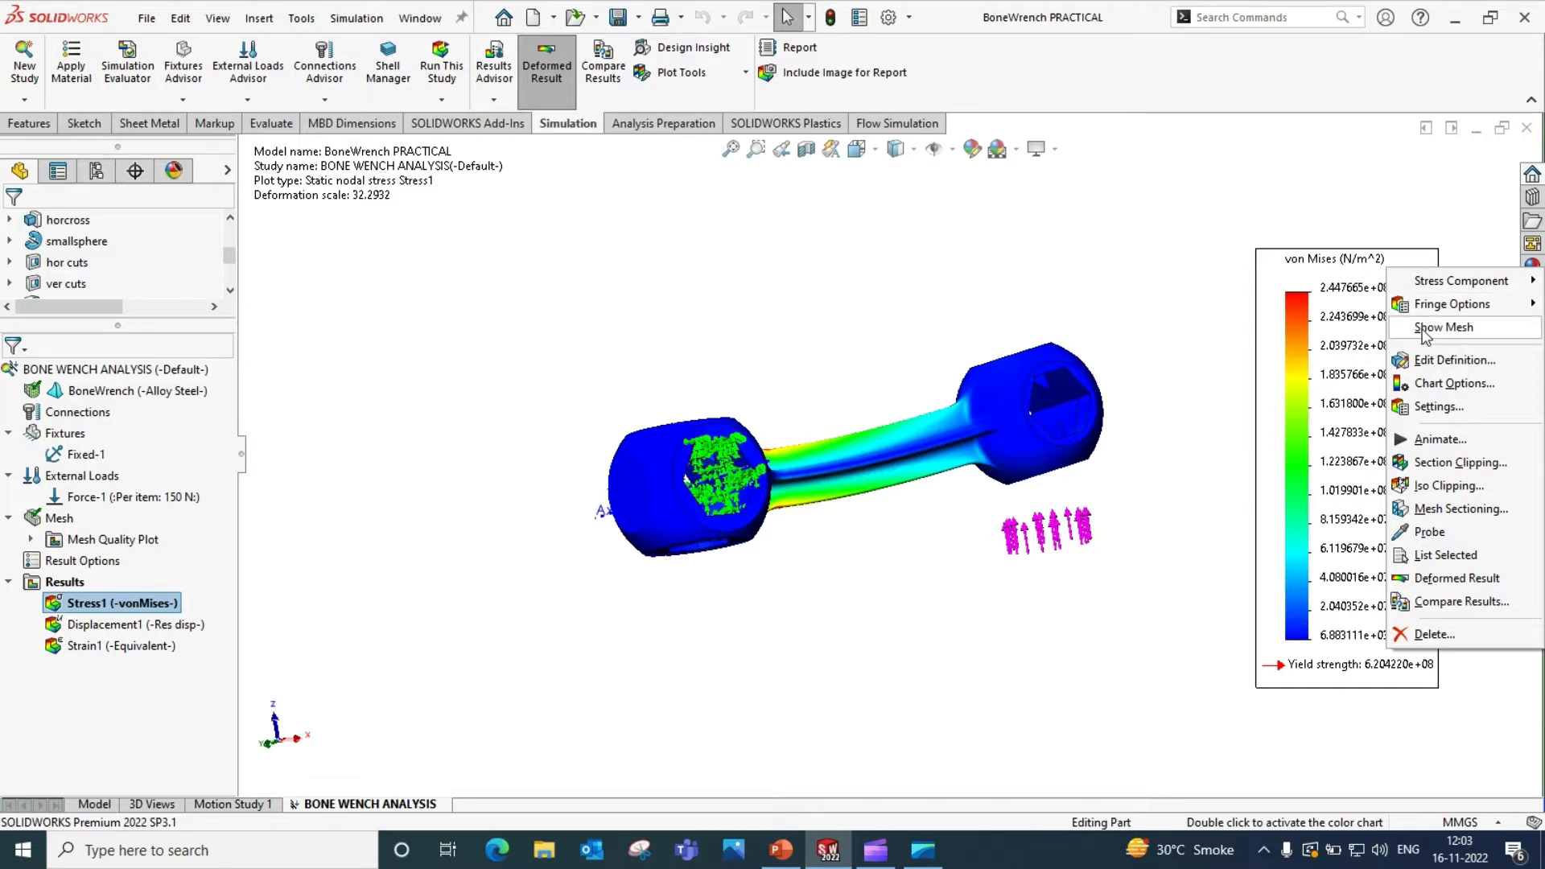
left_click(1422, 362)
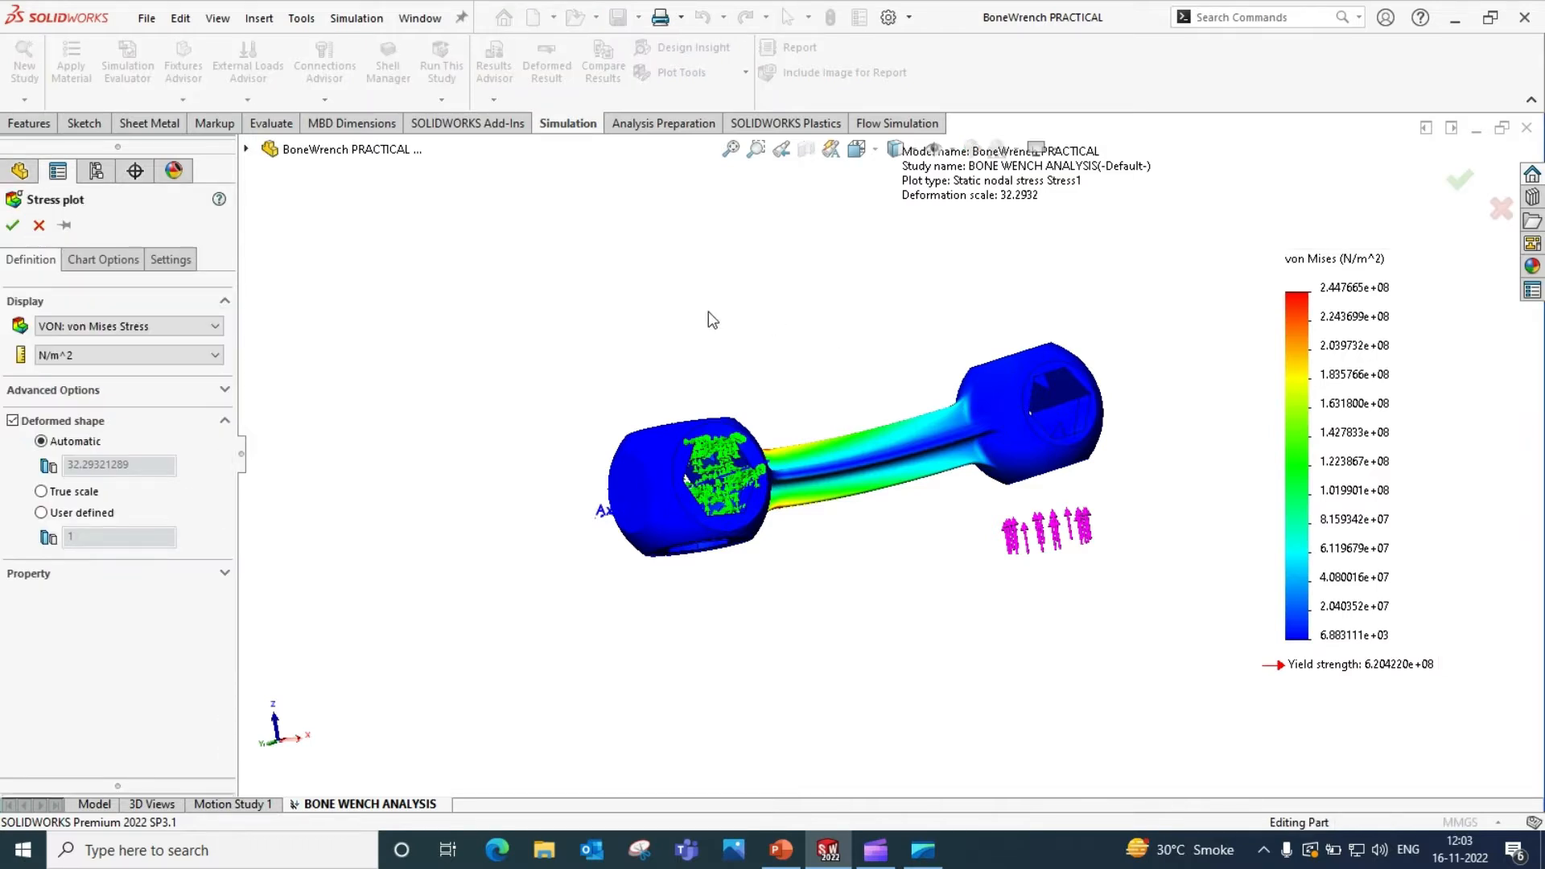
left_click(121, 359)
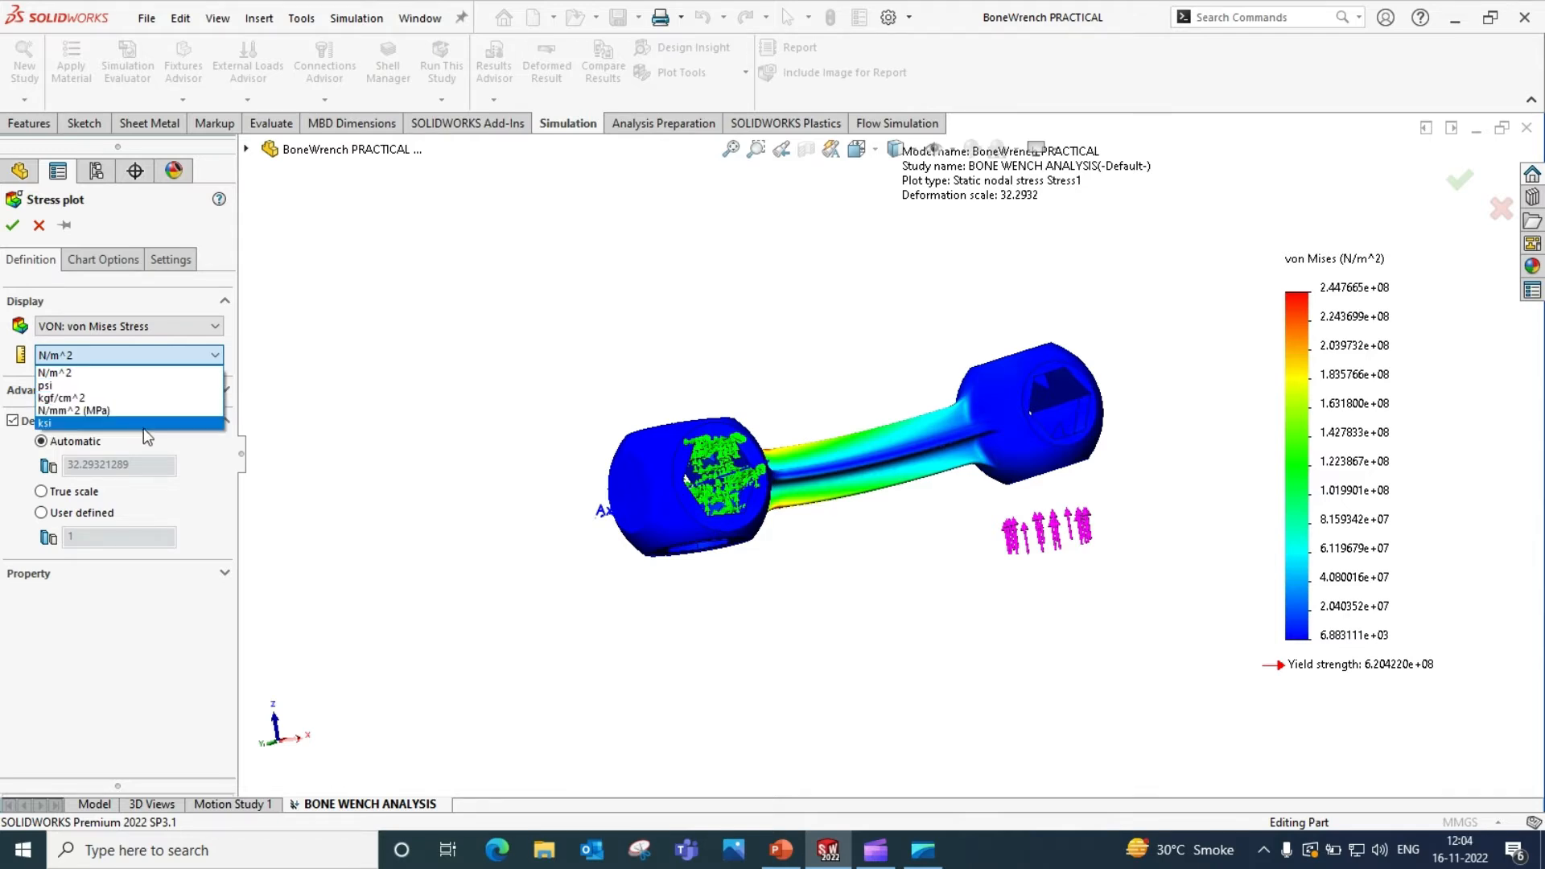
left_click(153, 451)
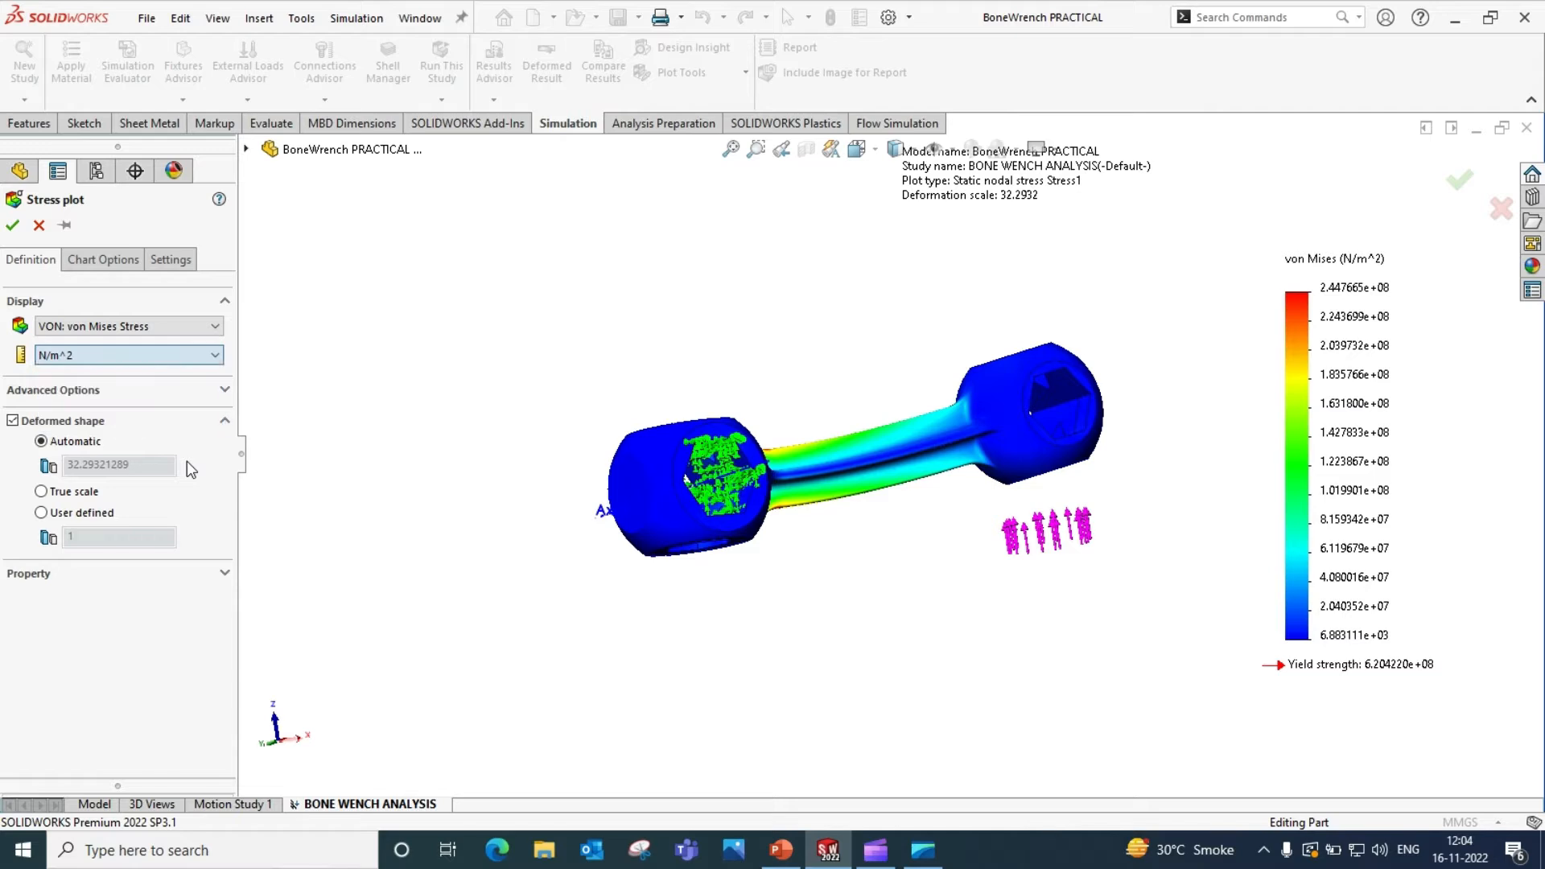
- Try the floating and general number formats on the stress plot's legend, and return it to scientific
left_click(108, 264)
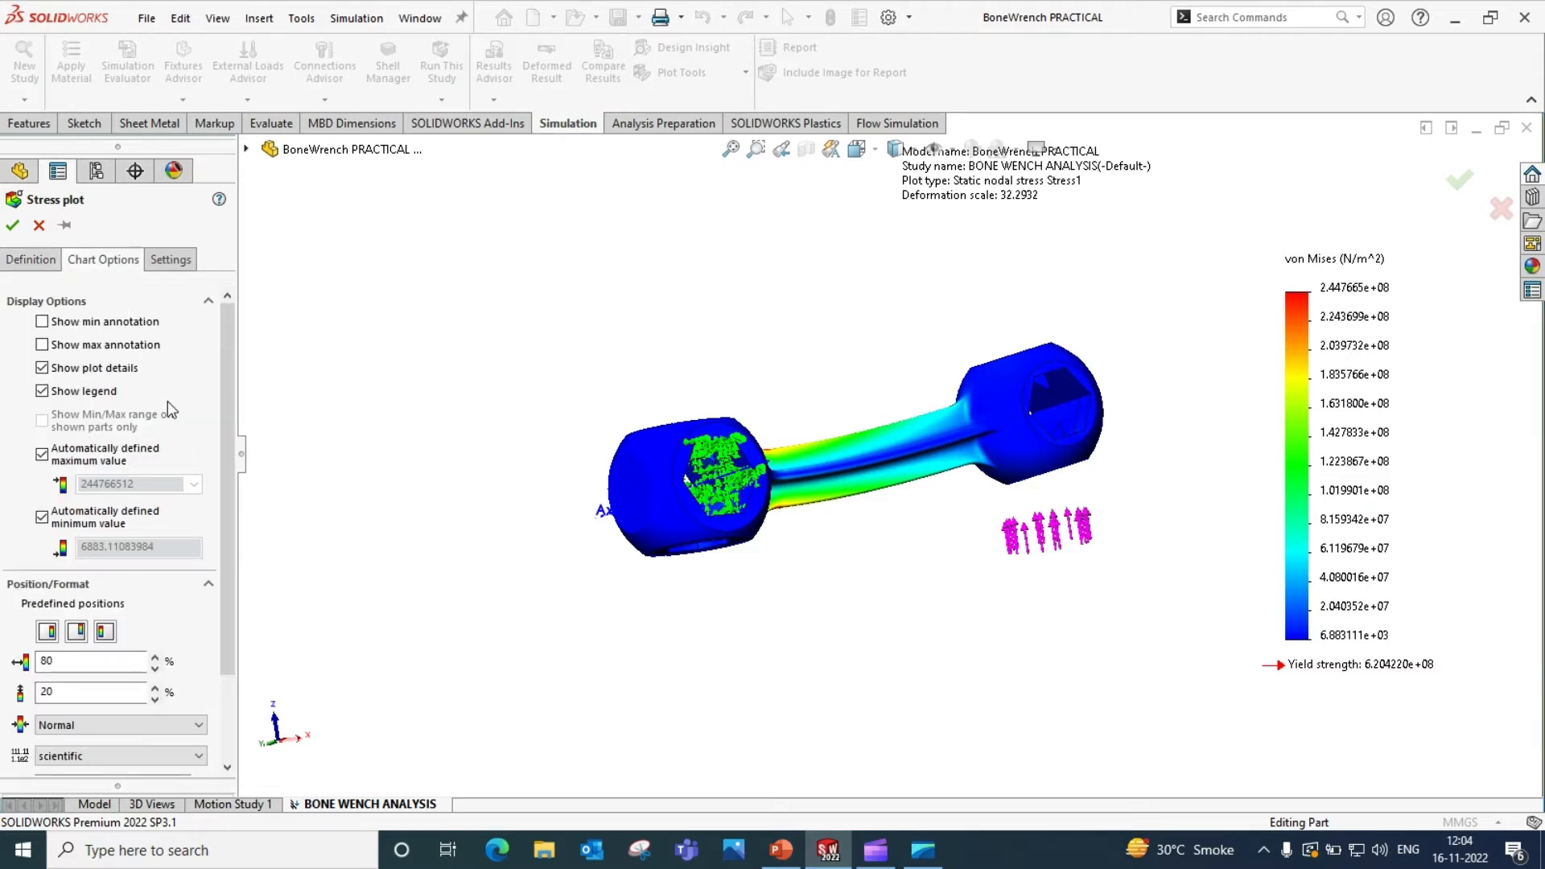
scroll(167, 401, "down", 3)
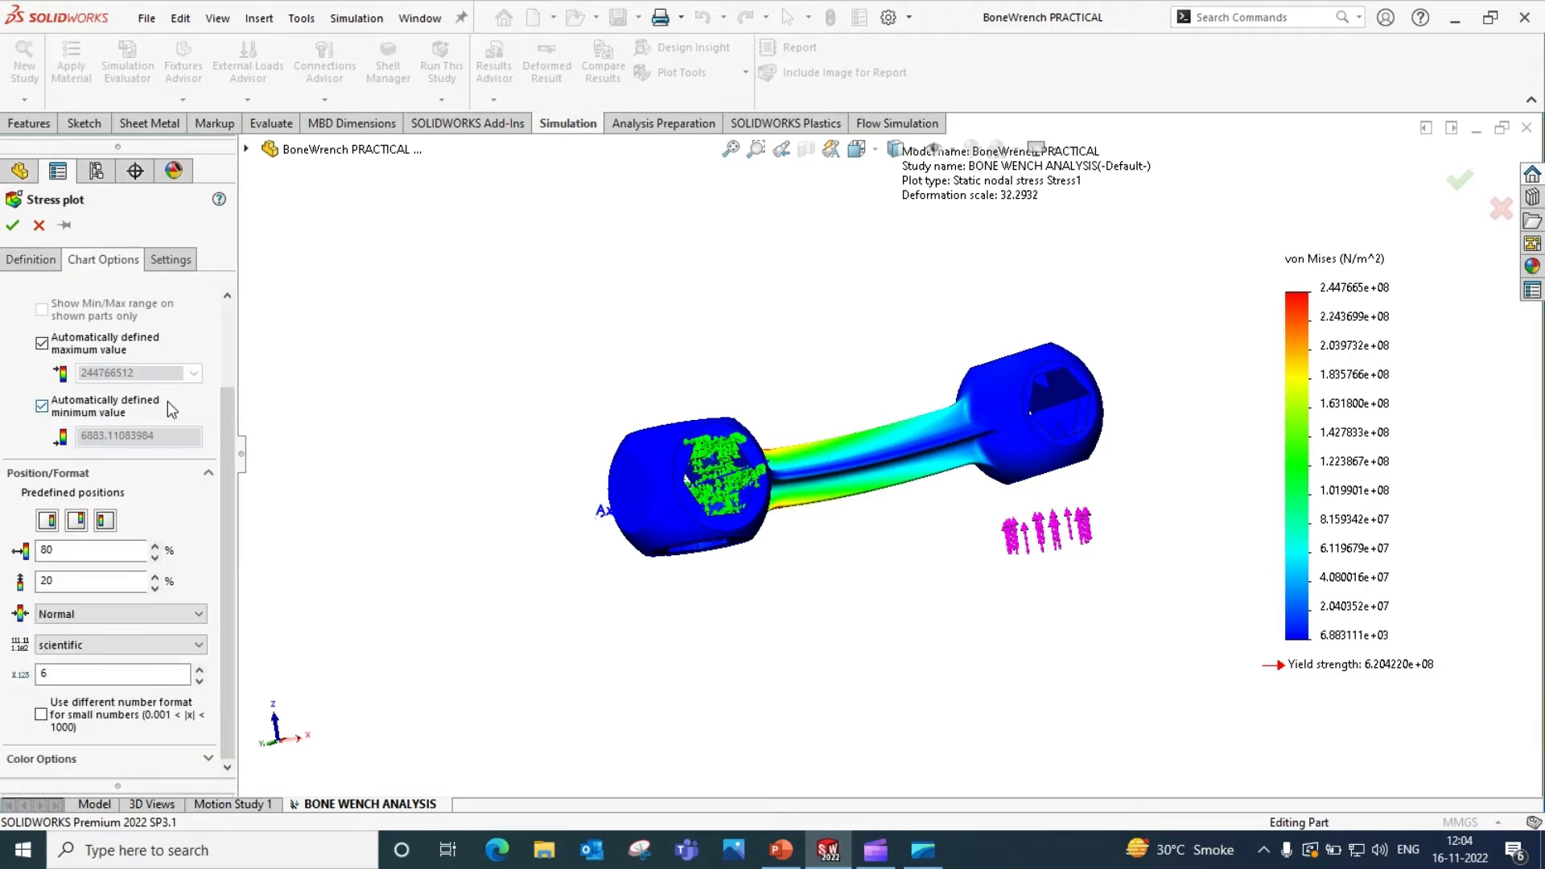
left_click(165, 644)
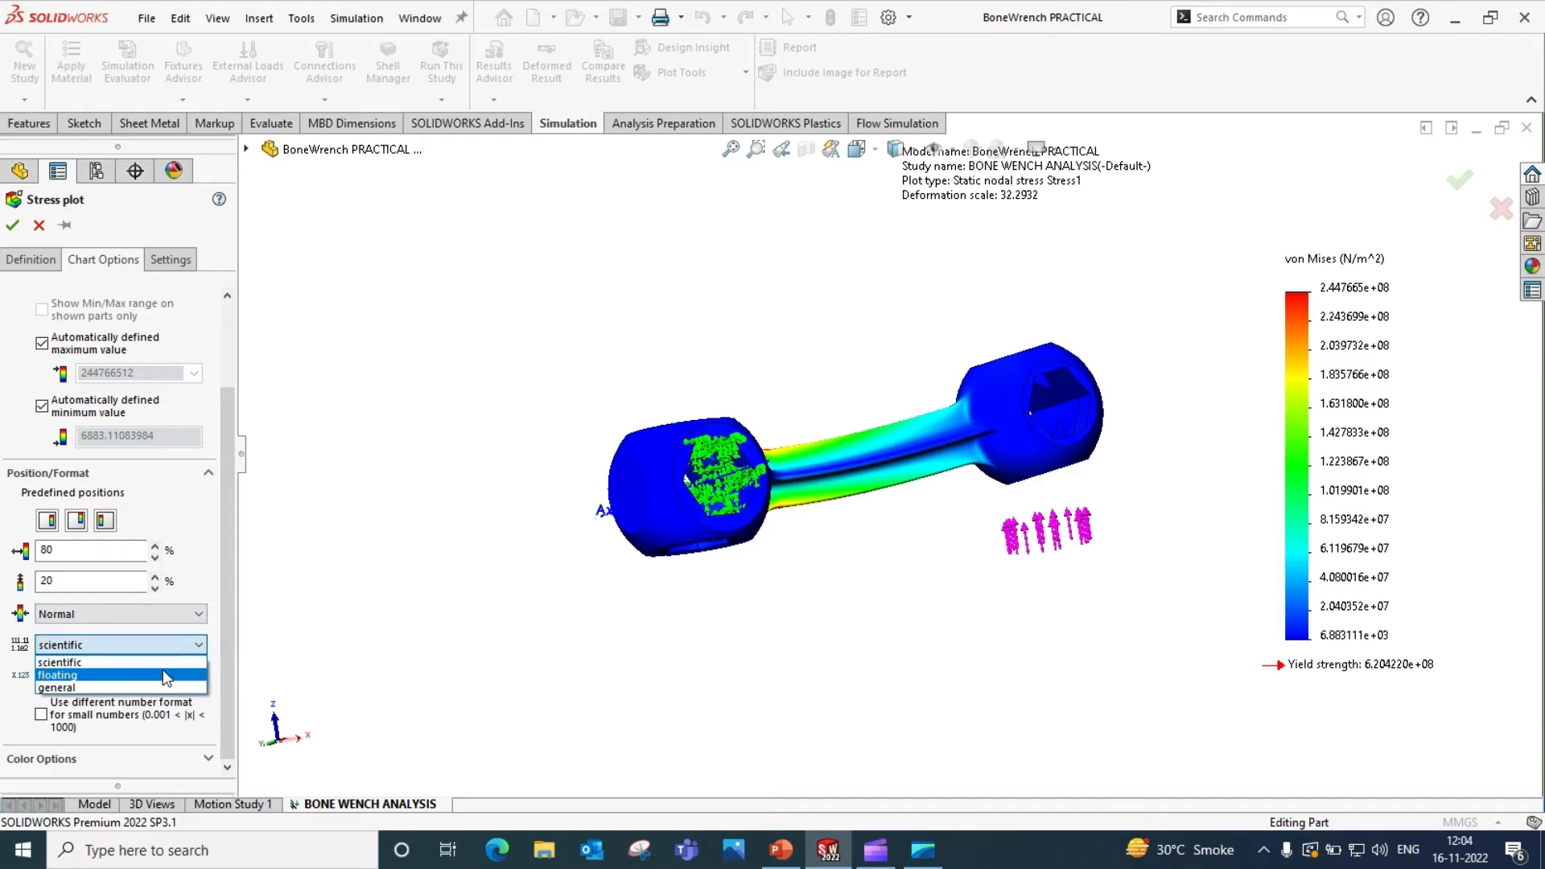
left_click(163, 674)
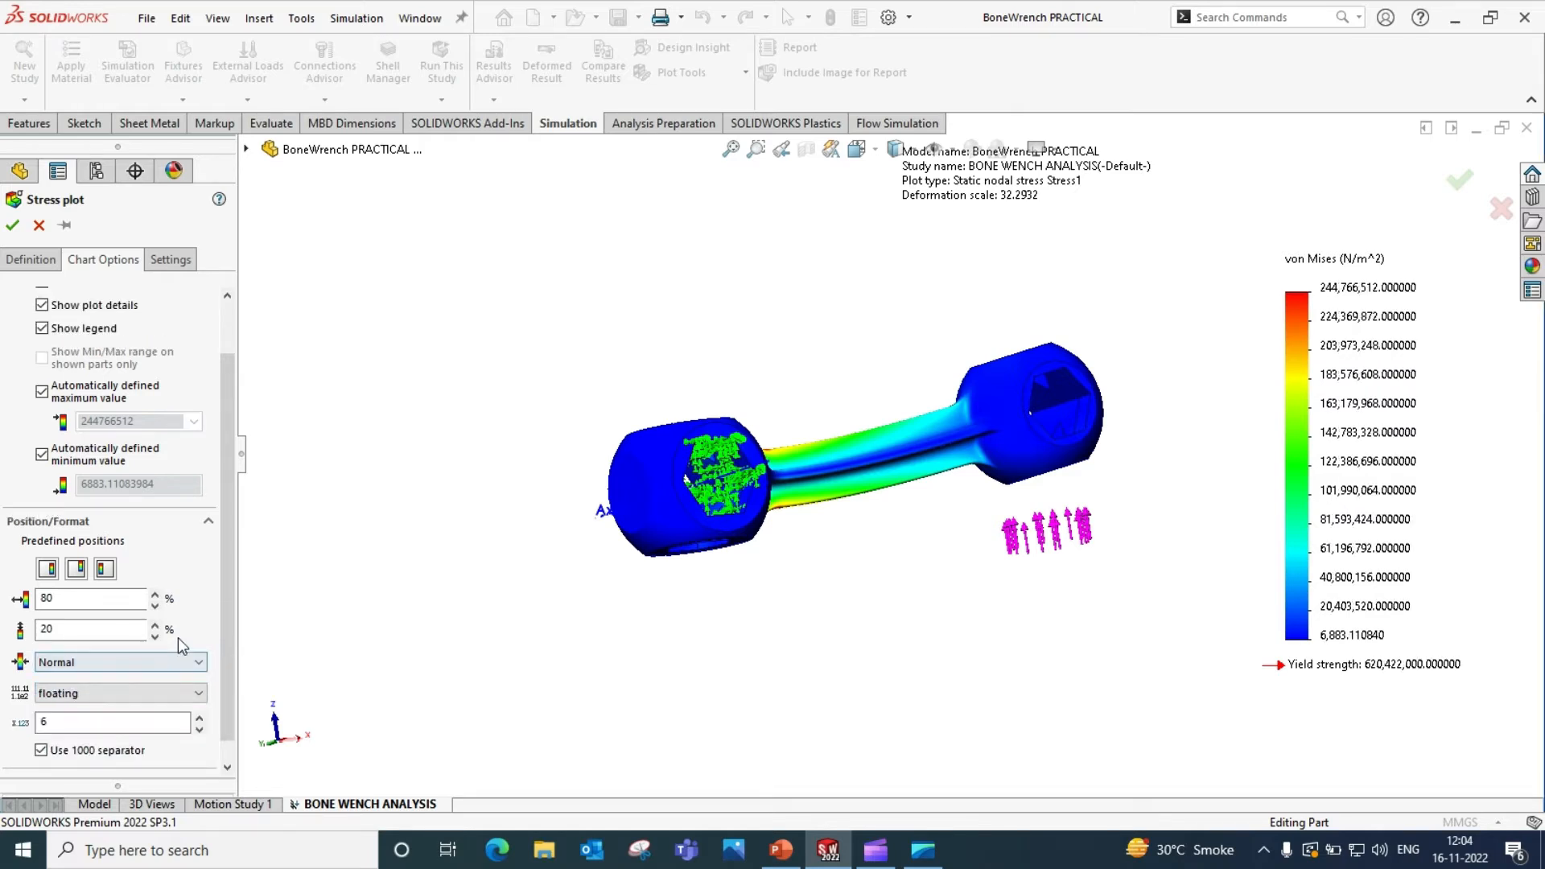
left_click(163, 690)
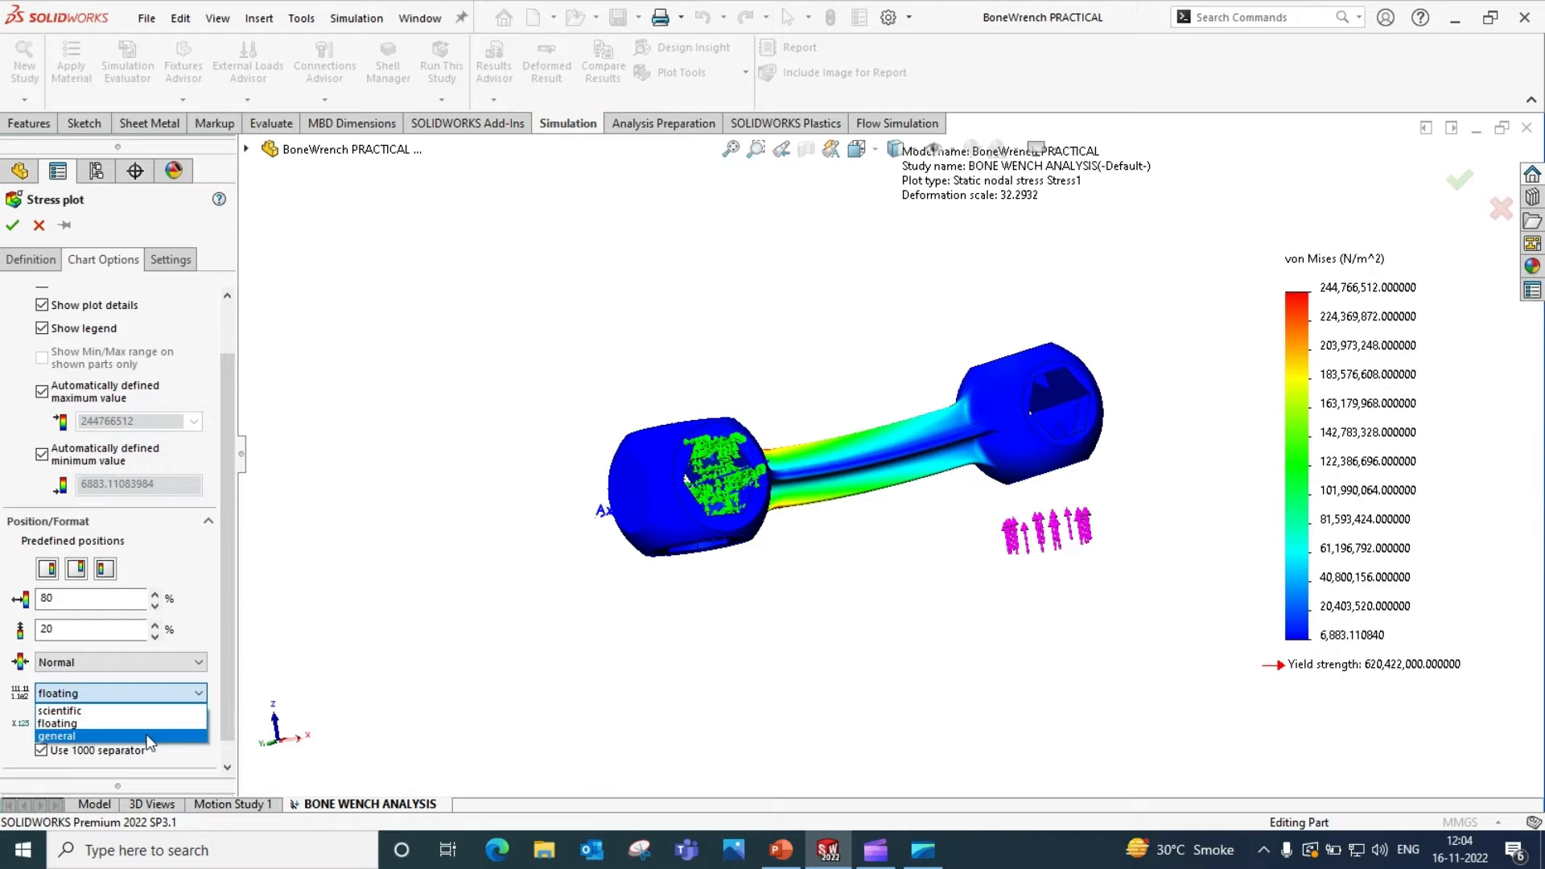
left_click(148, 737)
left_click(173, 692)
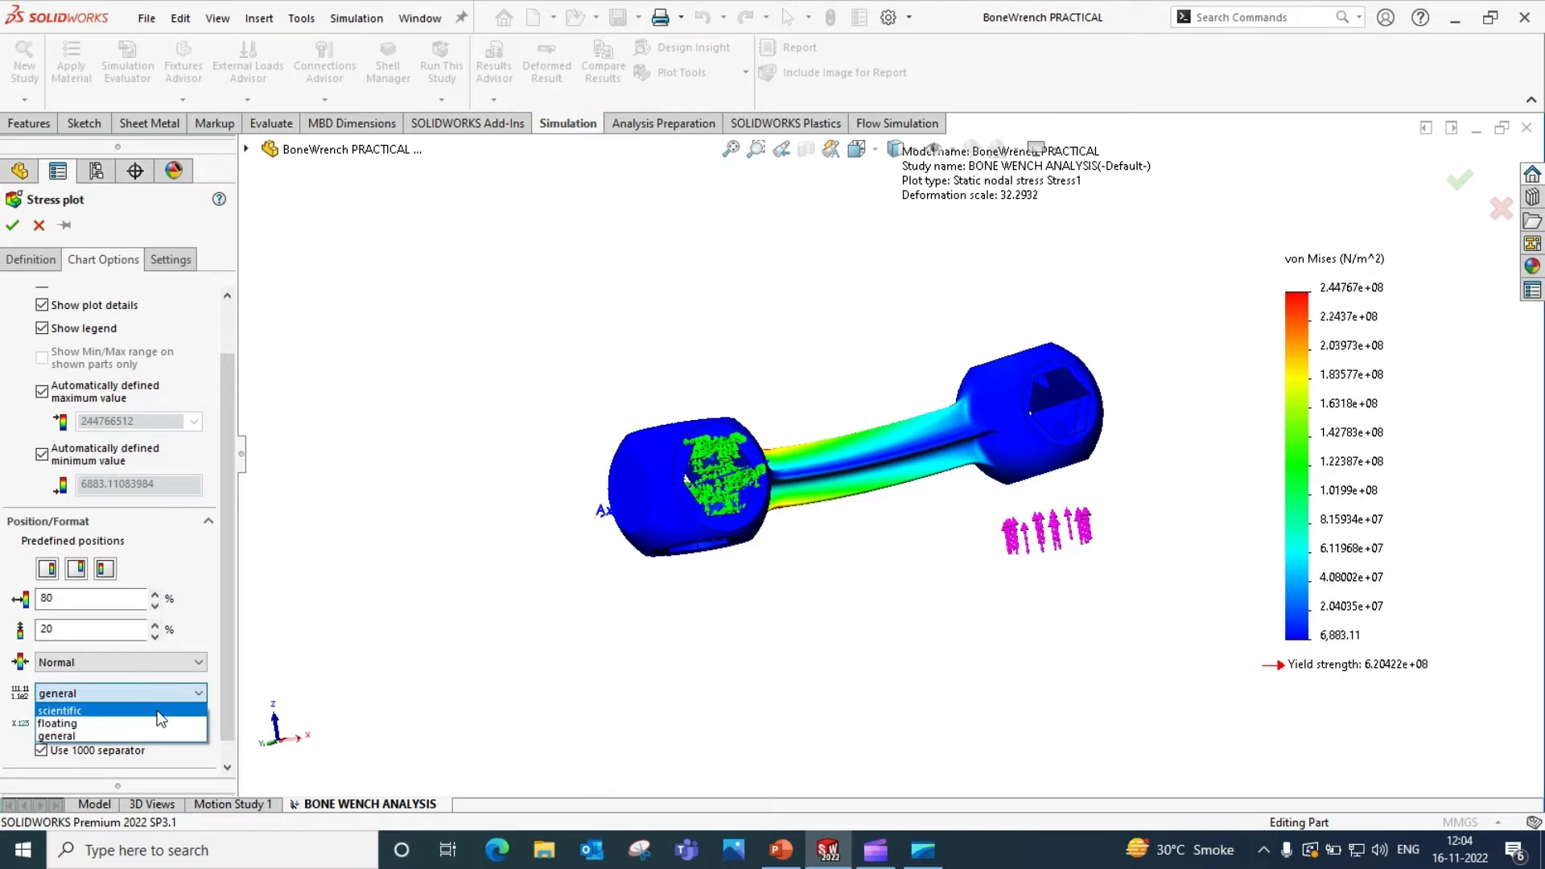
left_click(159, 711)
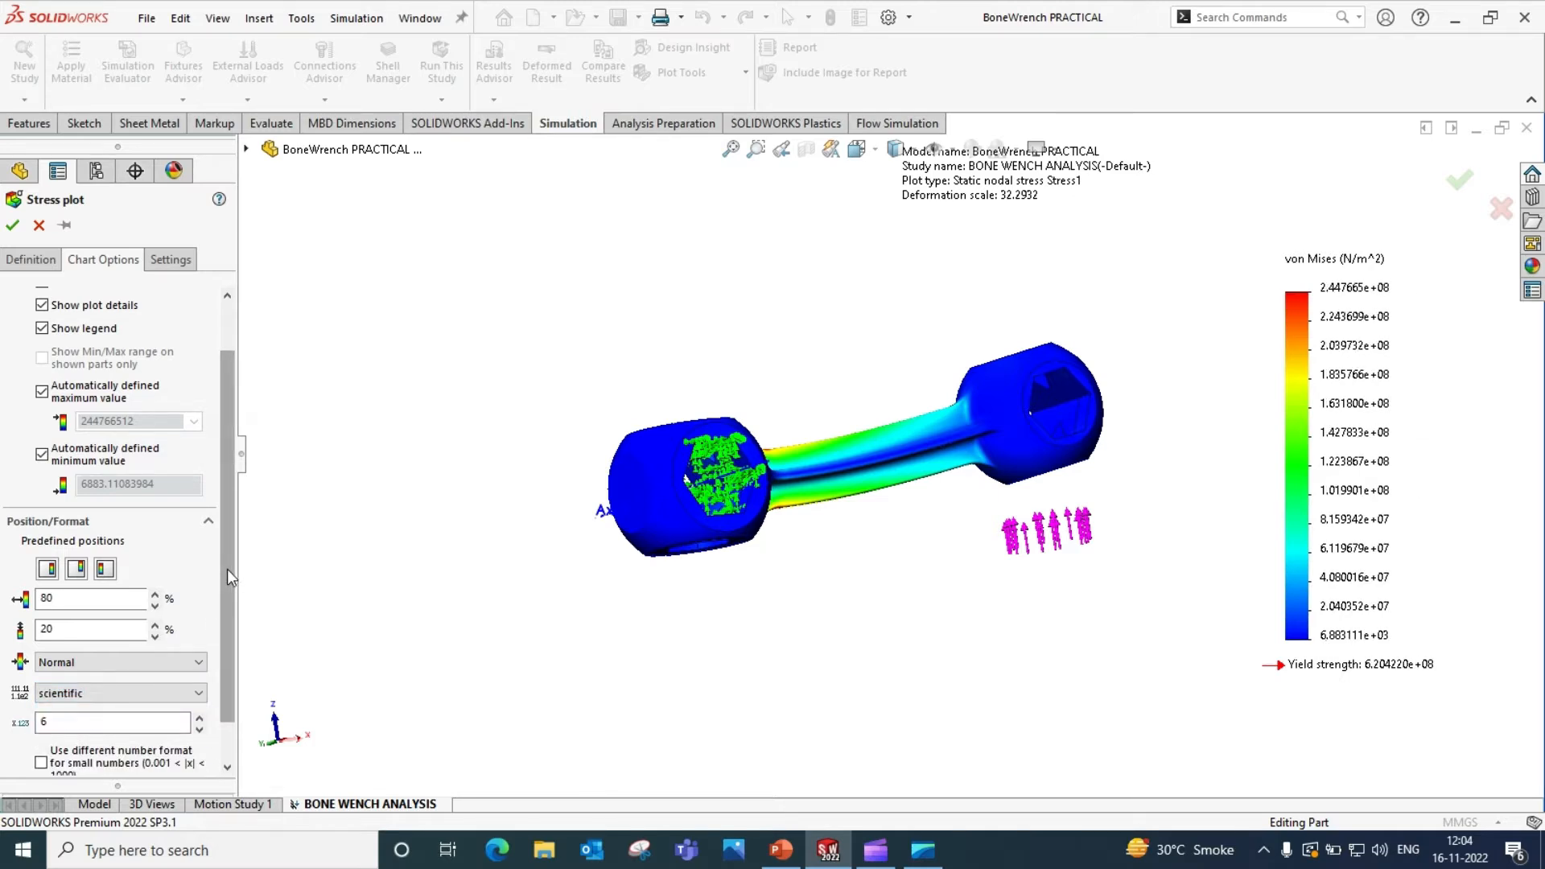
- Try the Rainbow, Gray Scale and User defined color schemes on the stress plot, return to Default and accept the plot settings
scroll(225, 559, "down", 2)
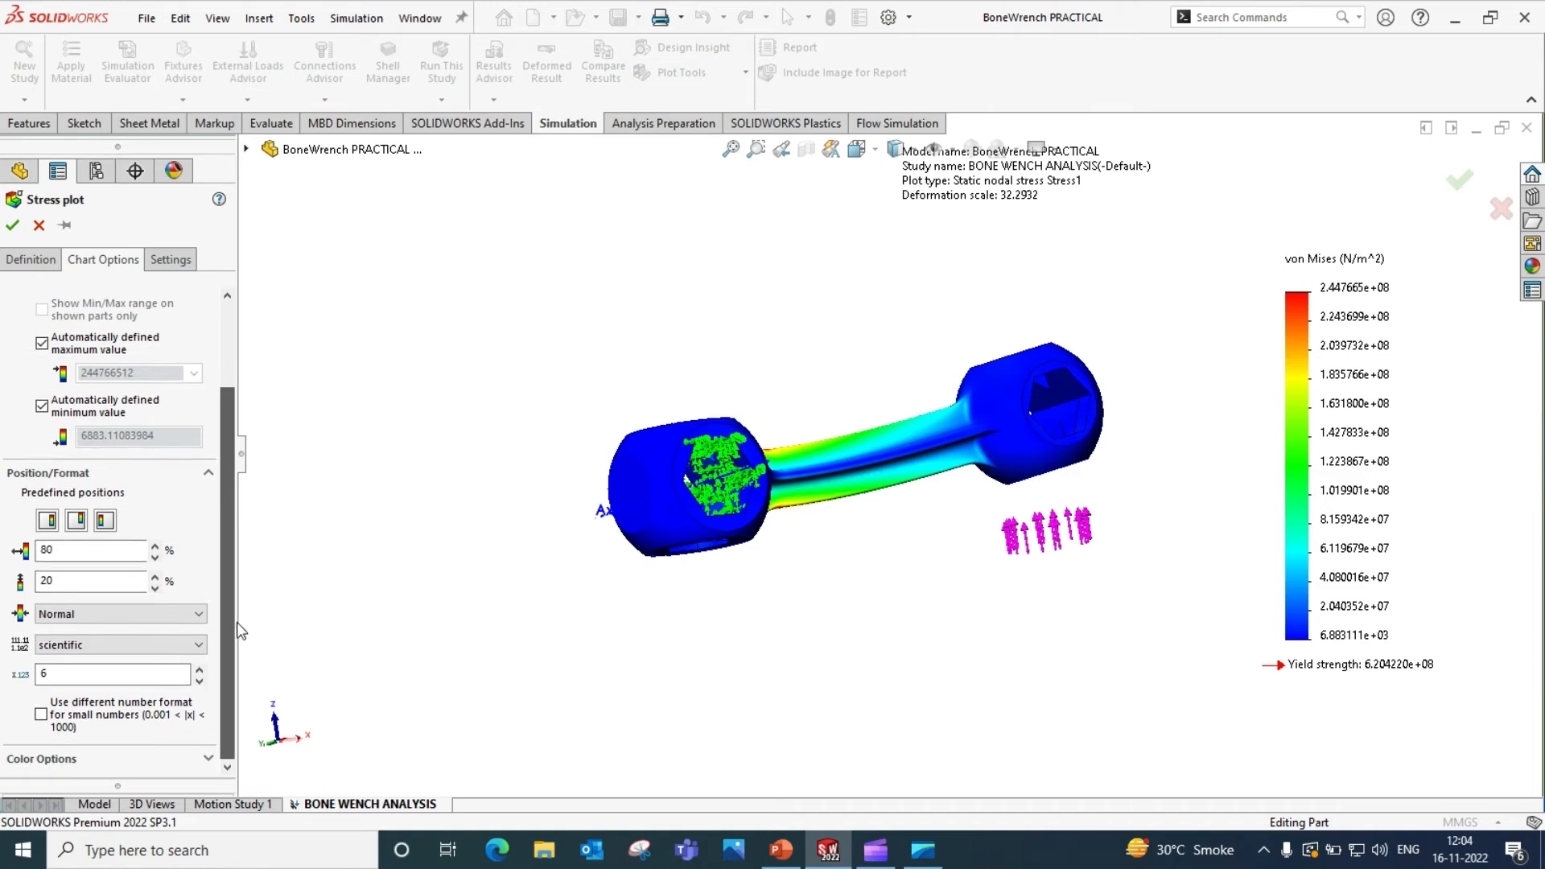
left_click(209, 761)
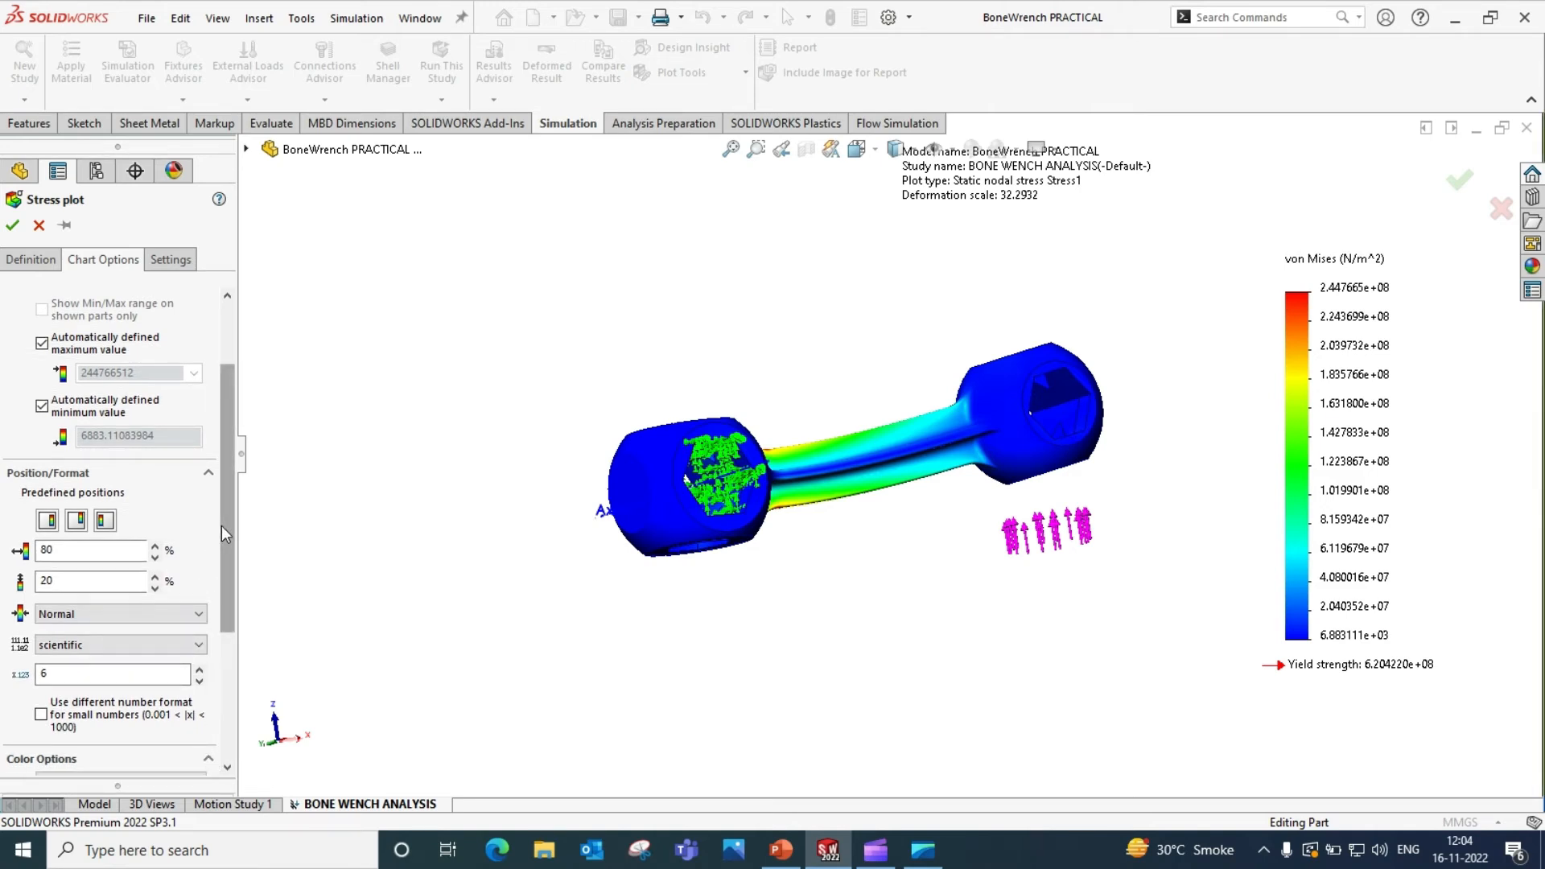
left_click_drag(220, 525, 230, 673)
left_click(157, 547)
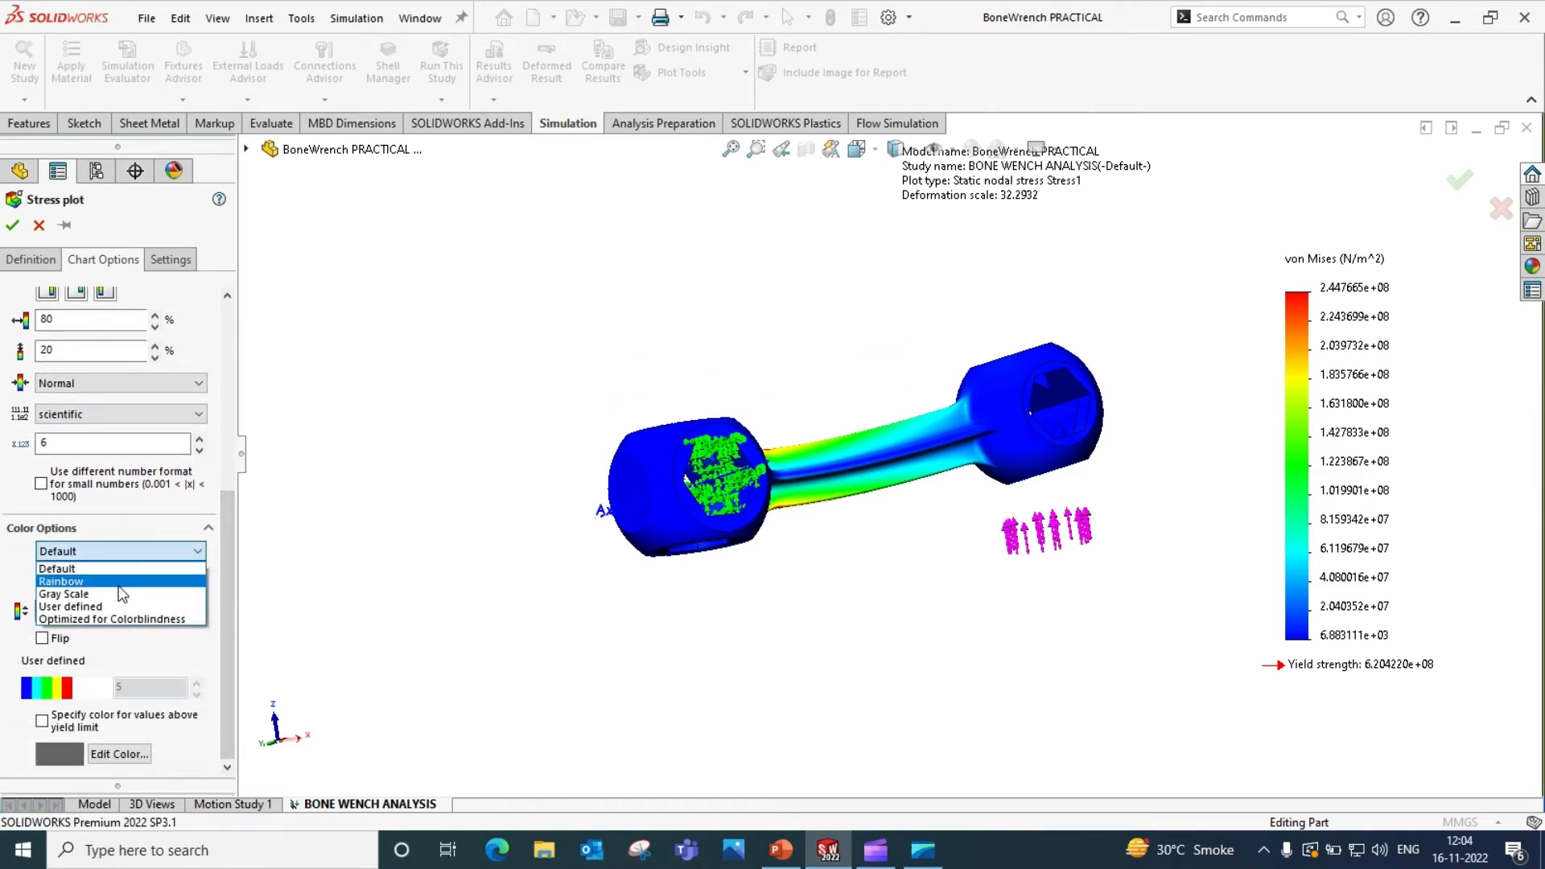
left_click(118, 586)
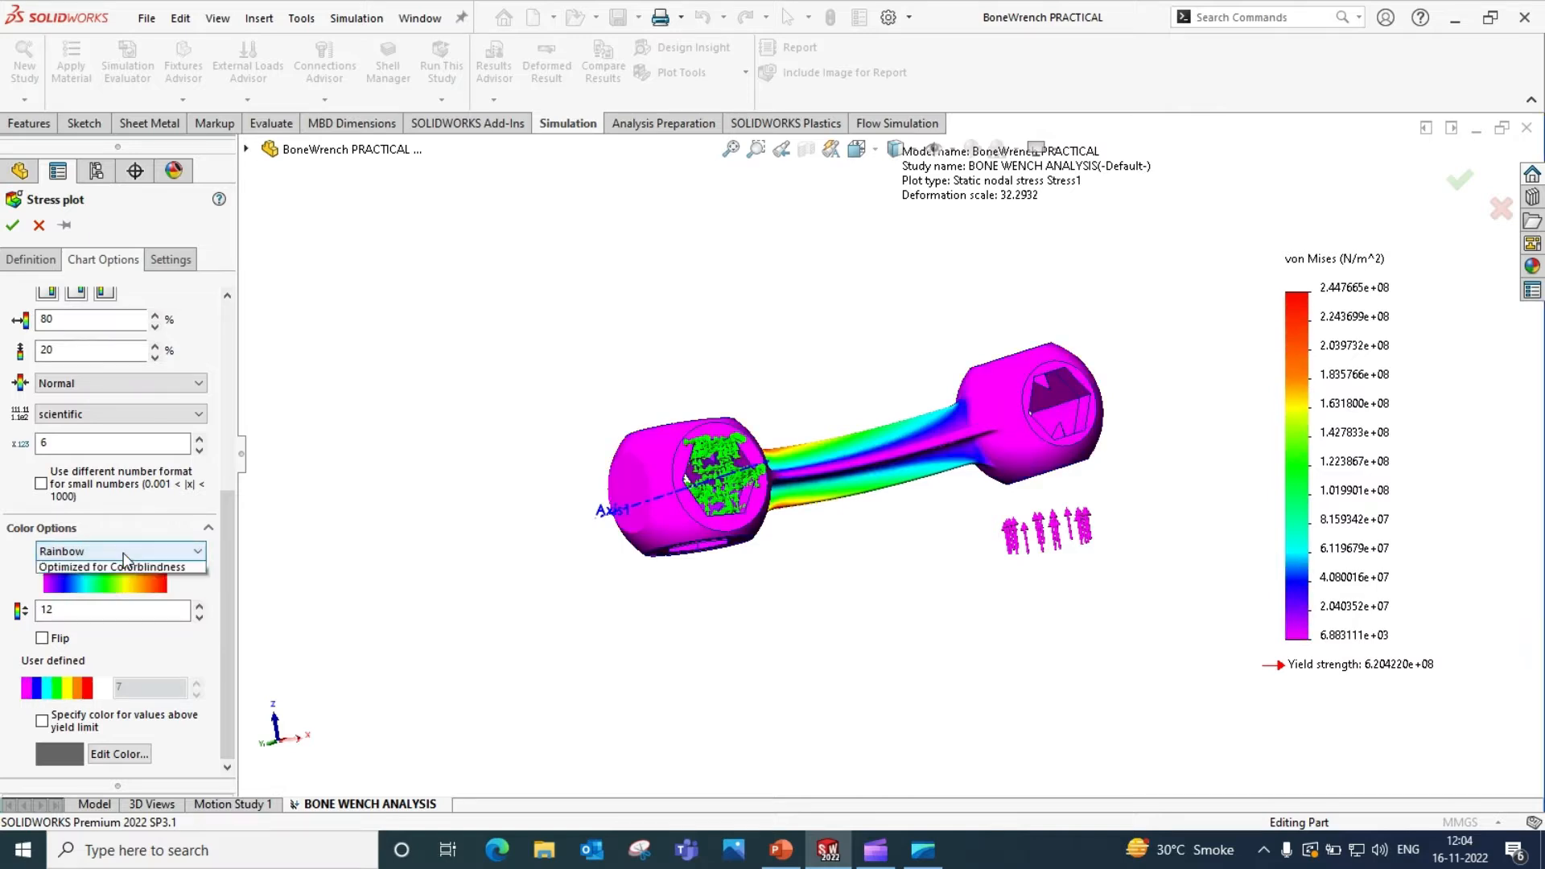
left_click(121, 552)
left_click(117, 594)
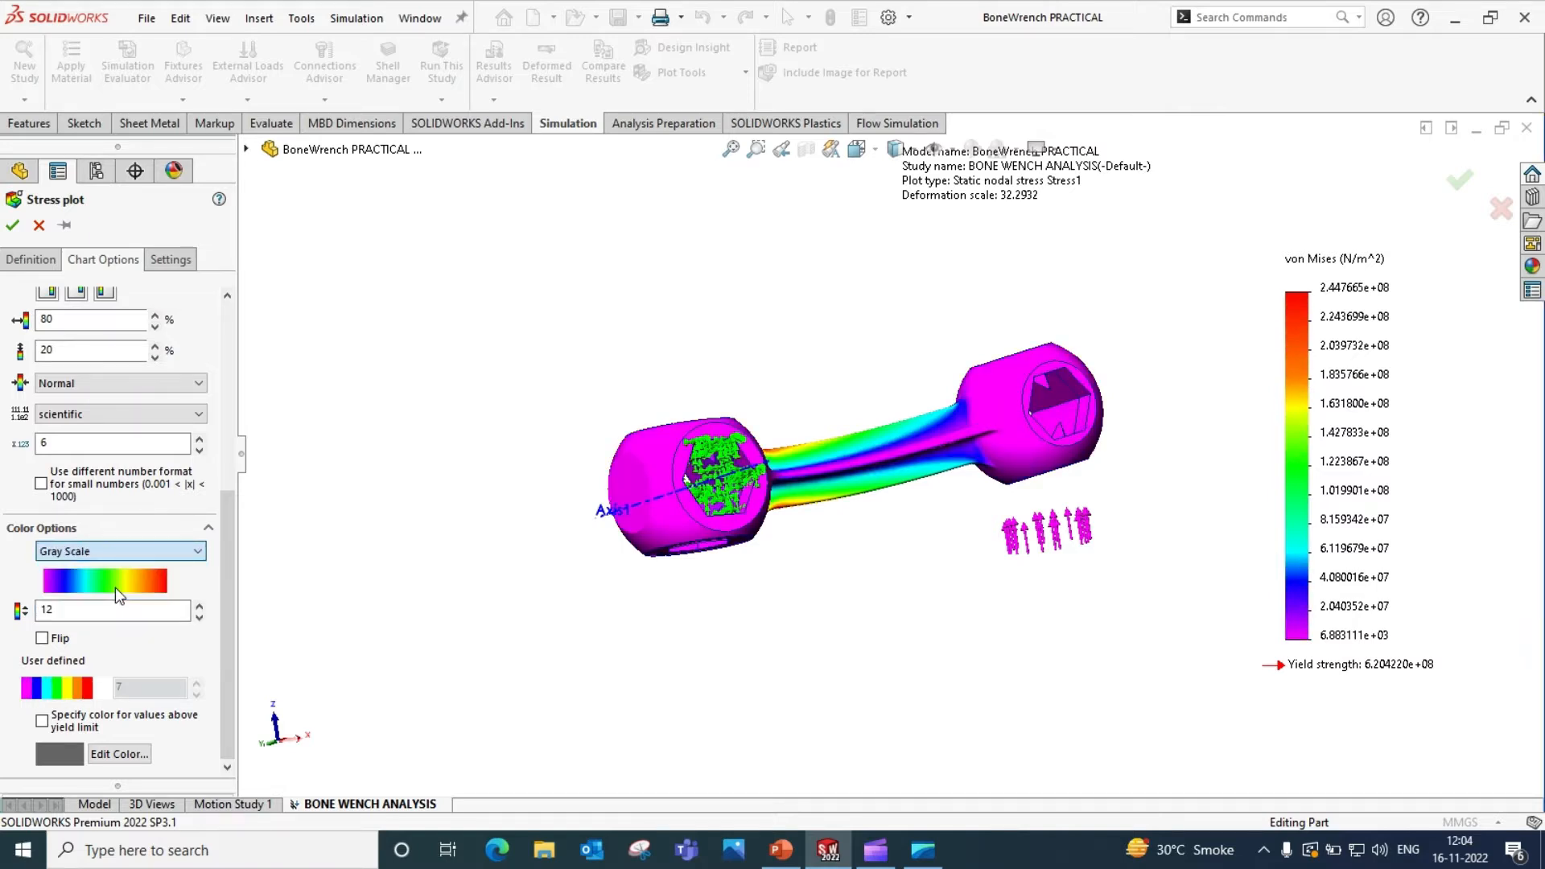
left_click(128, 551)
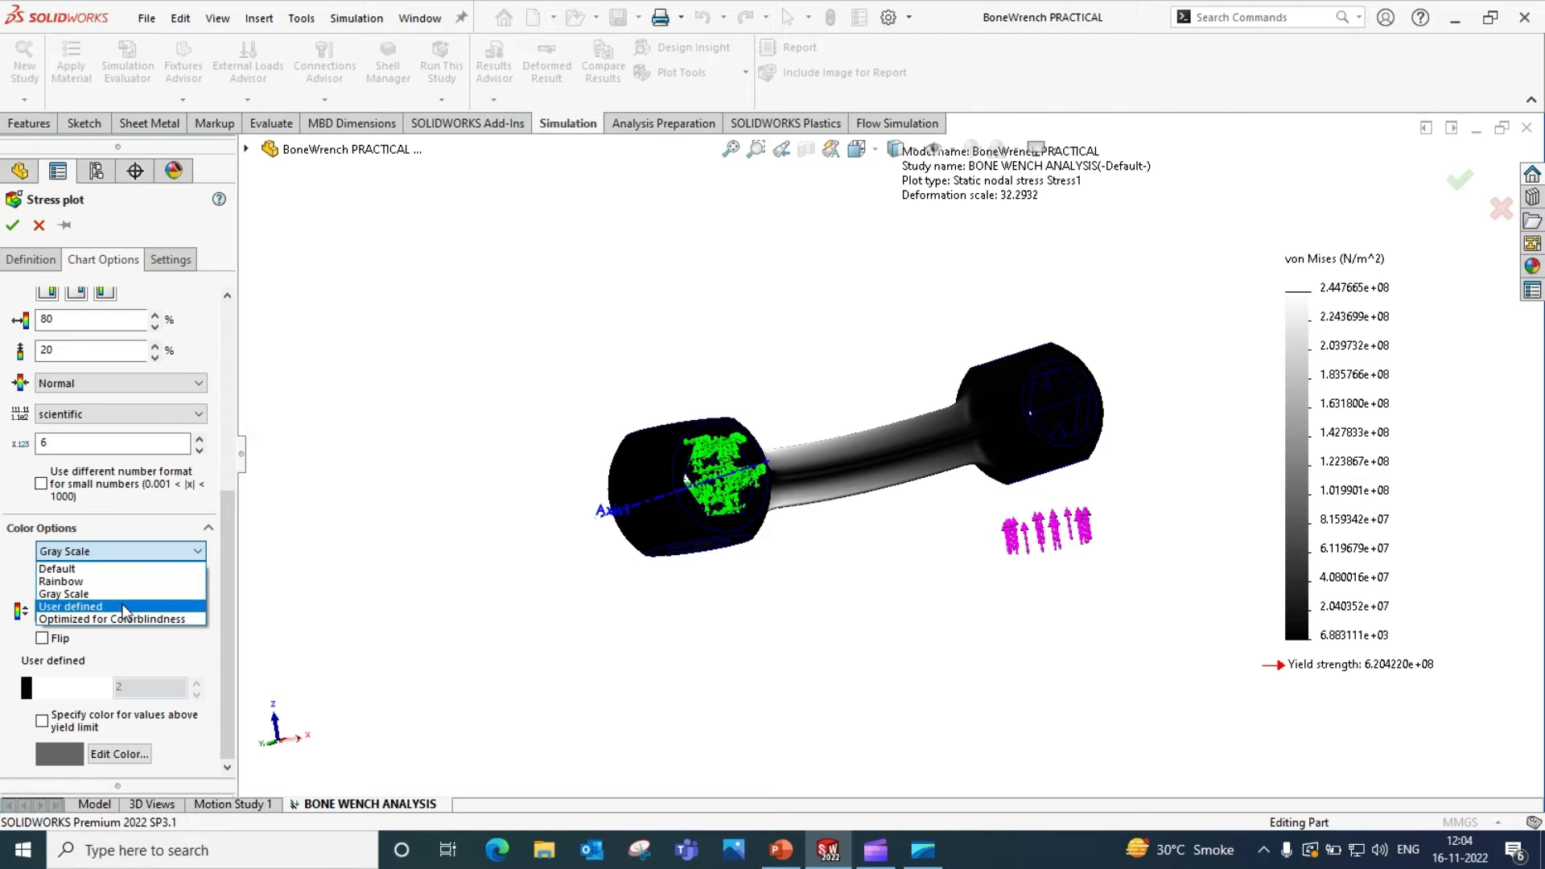
left_click(121, 606)
left_click(142, 552)
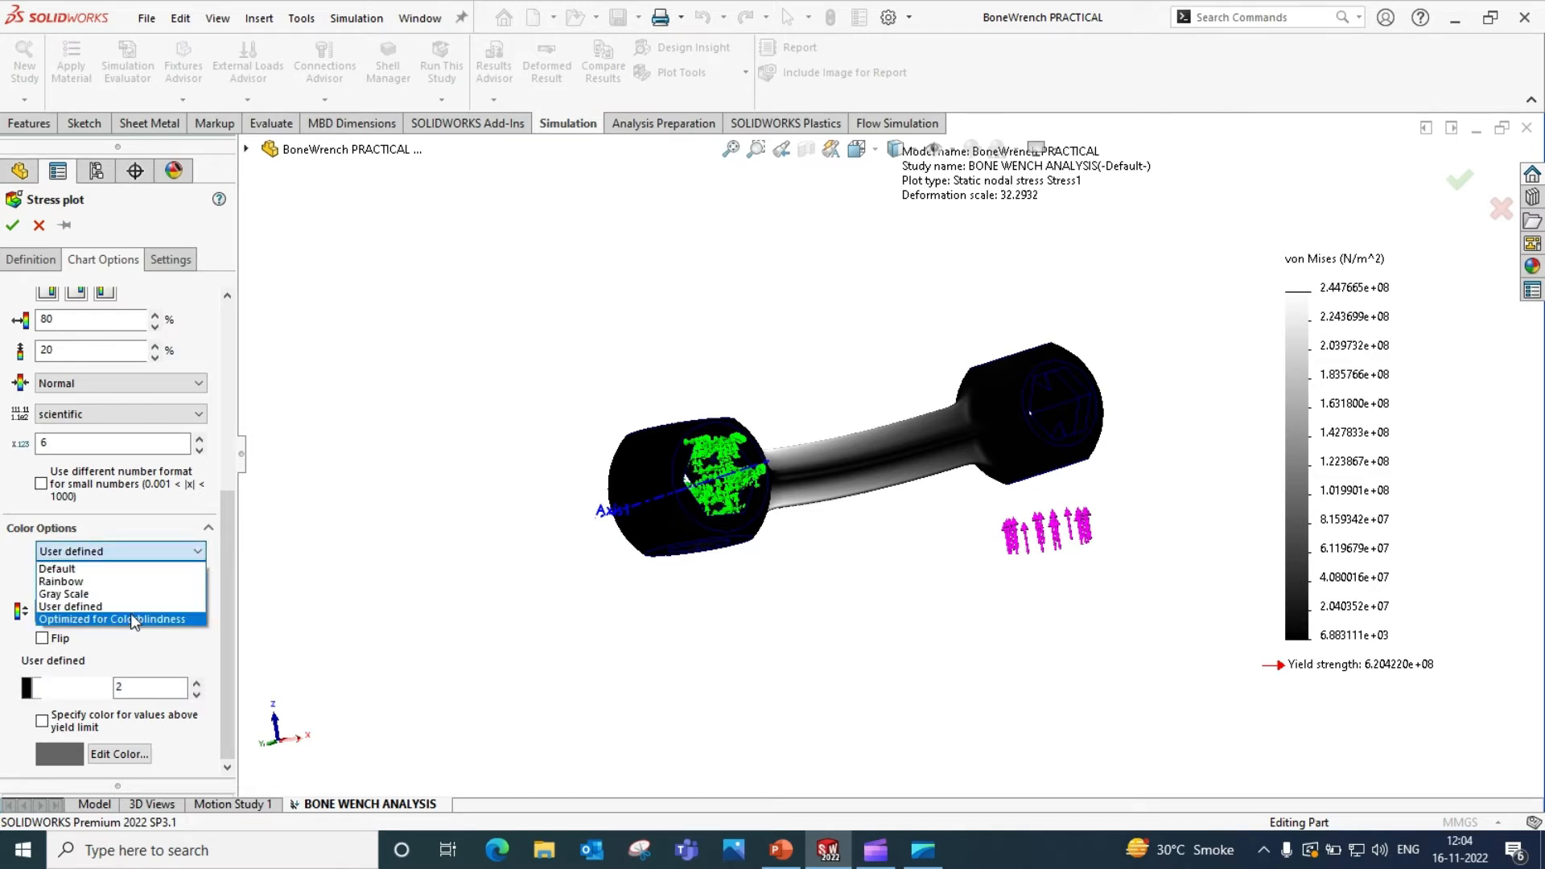
left_click(58, 568)
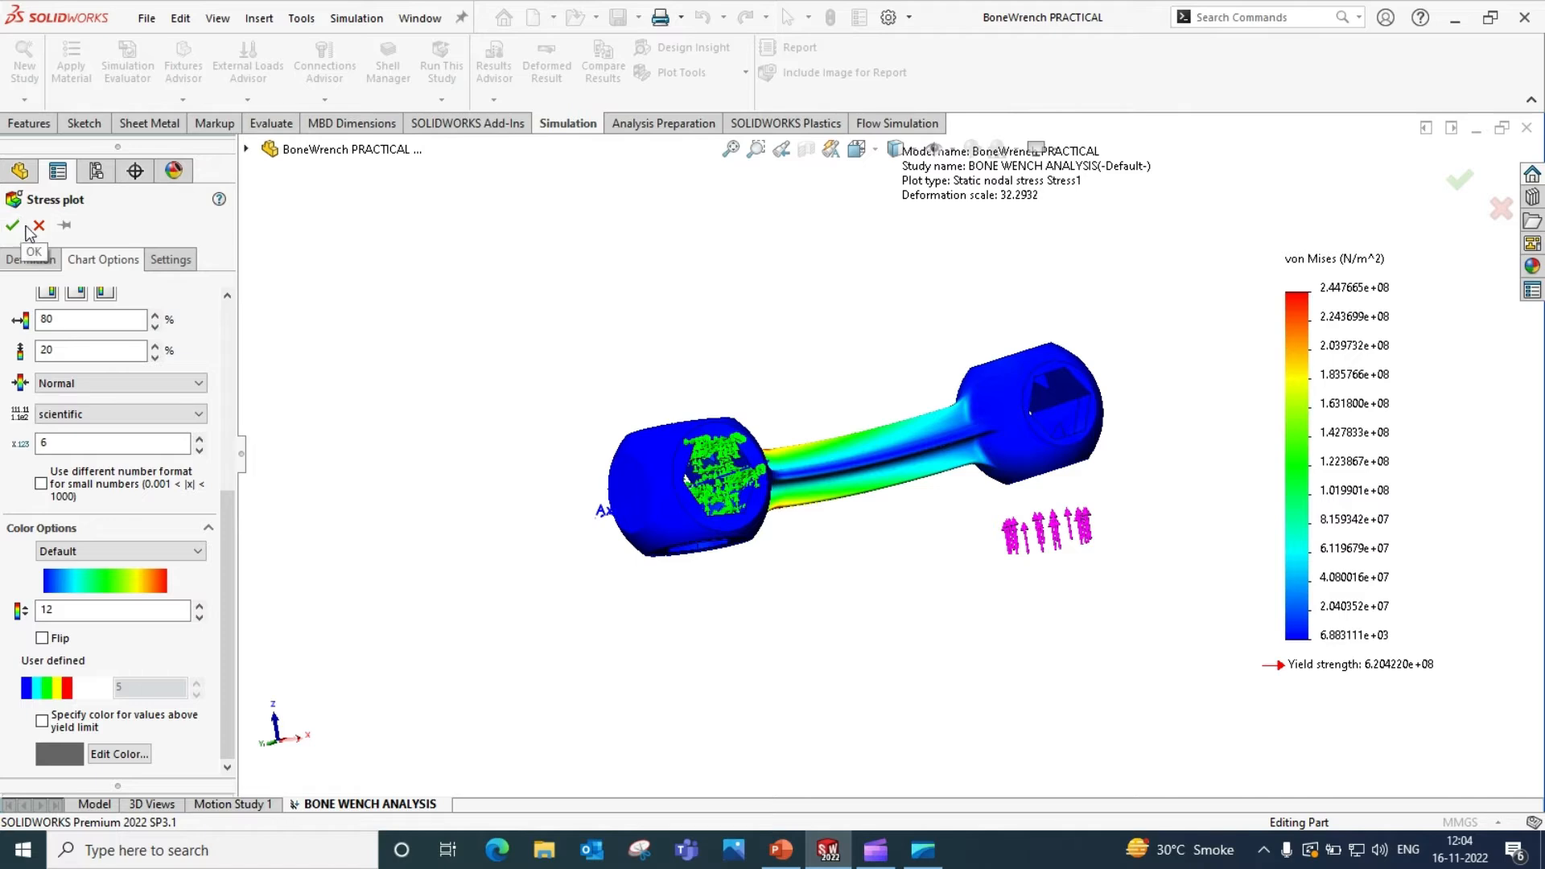
left_click(14, 226)
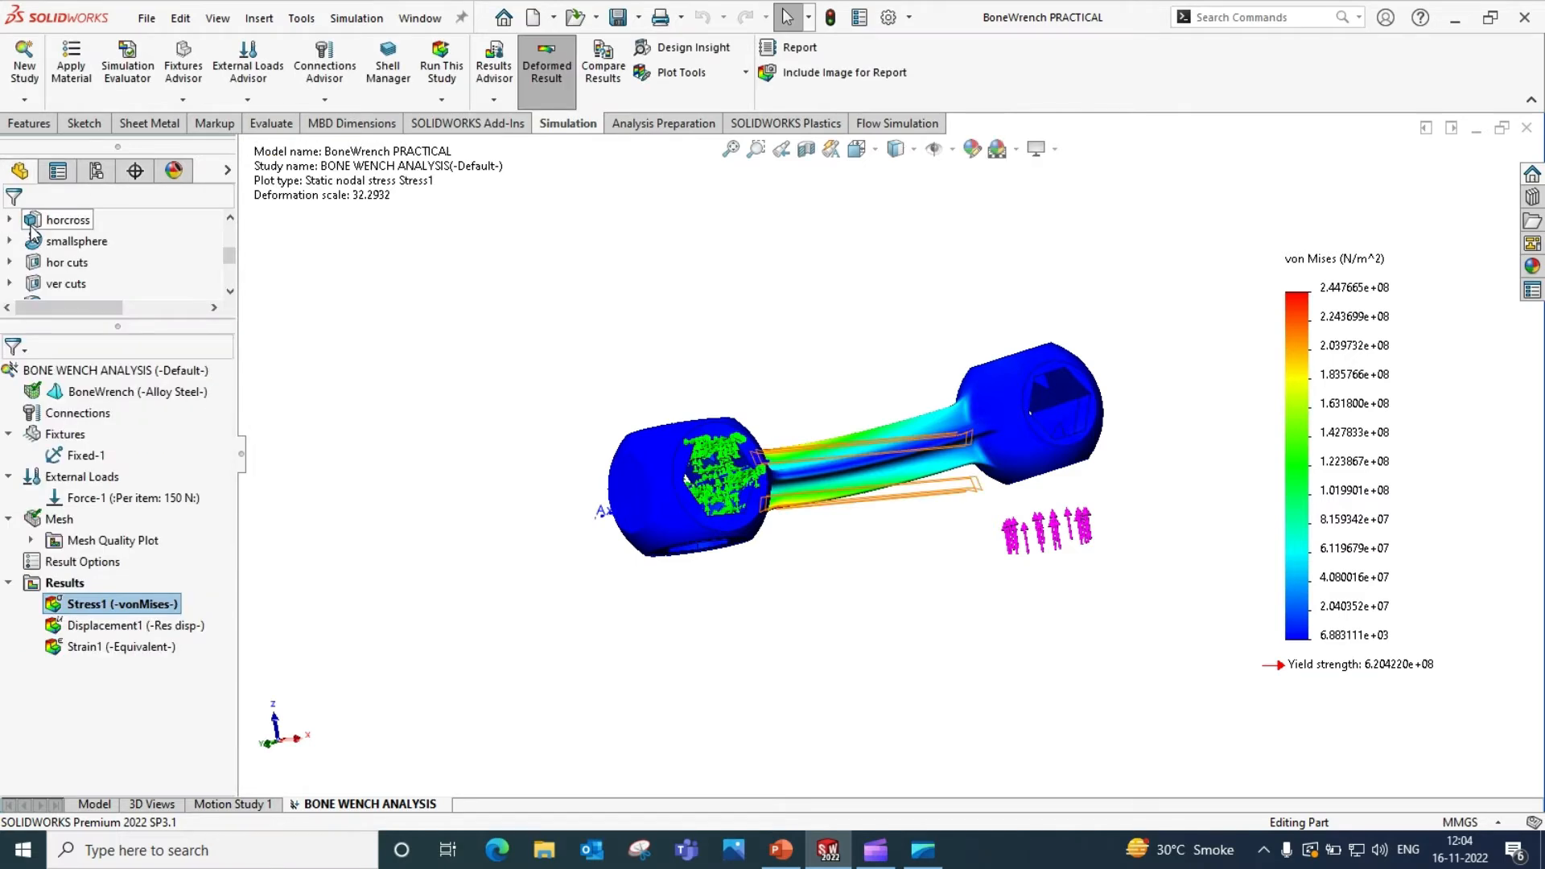
- Open the Simulation default options for units, try the English and Metric unit systems, and set the unit system to SI (MKS)
left_click(301, 19)
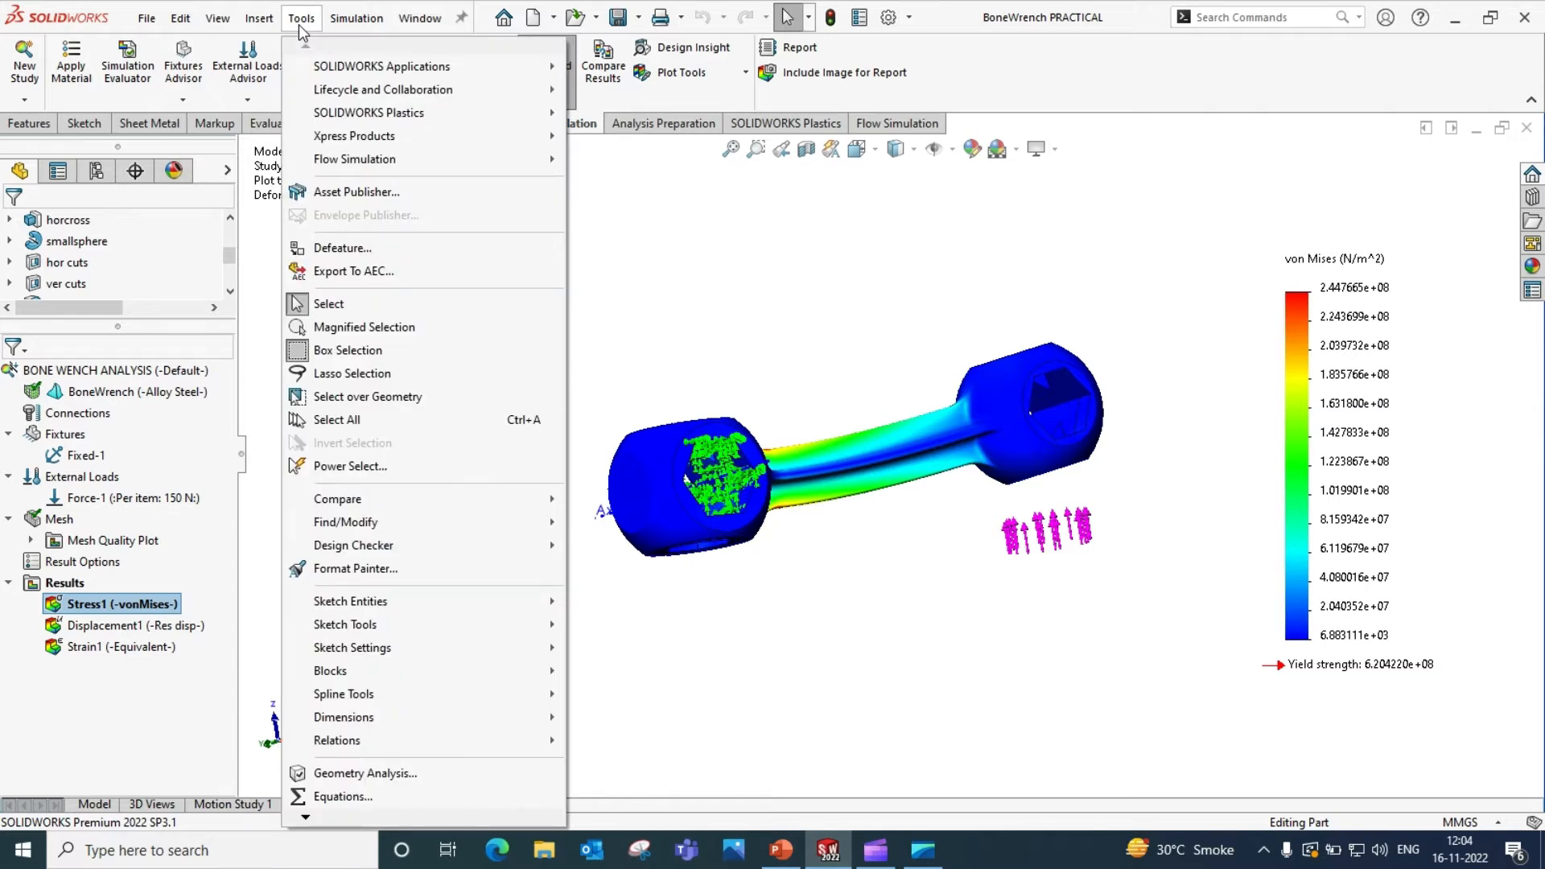
mouse_move(342, 22)
mouse_move(353, 85)
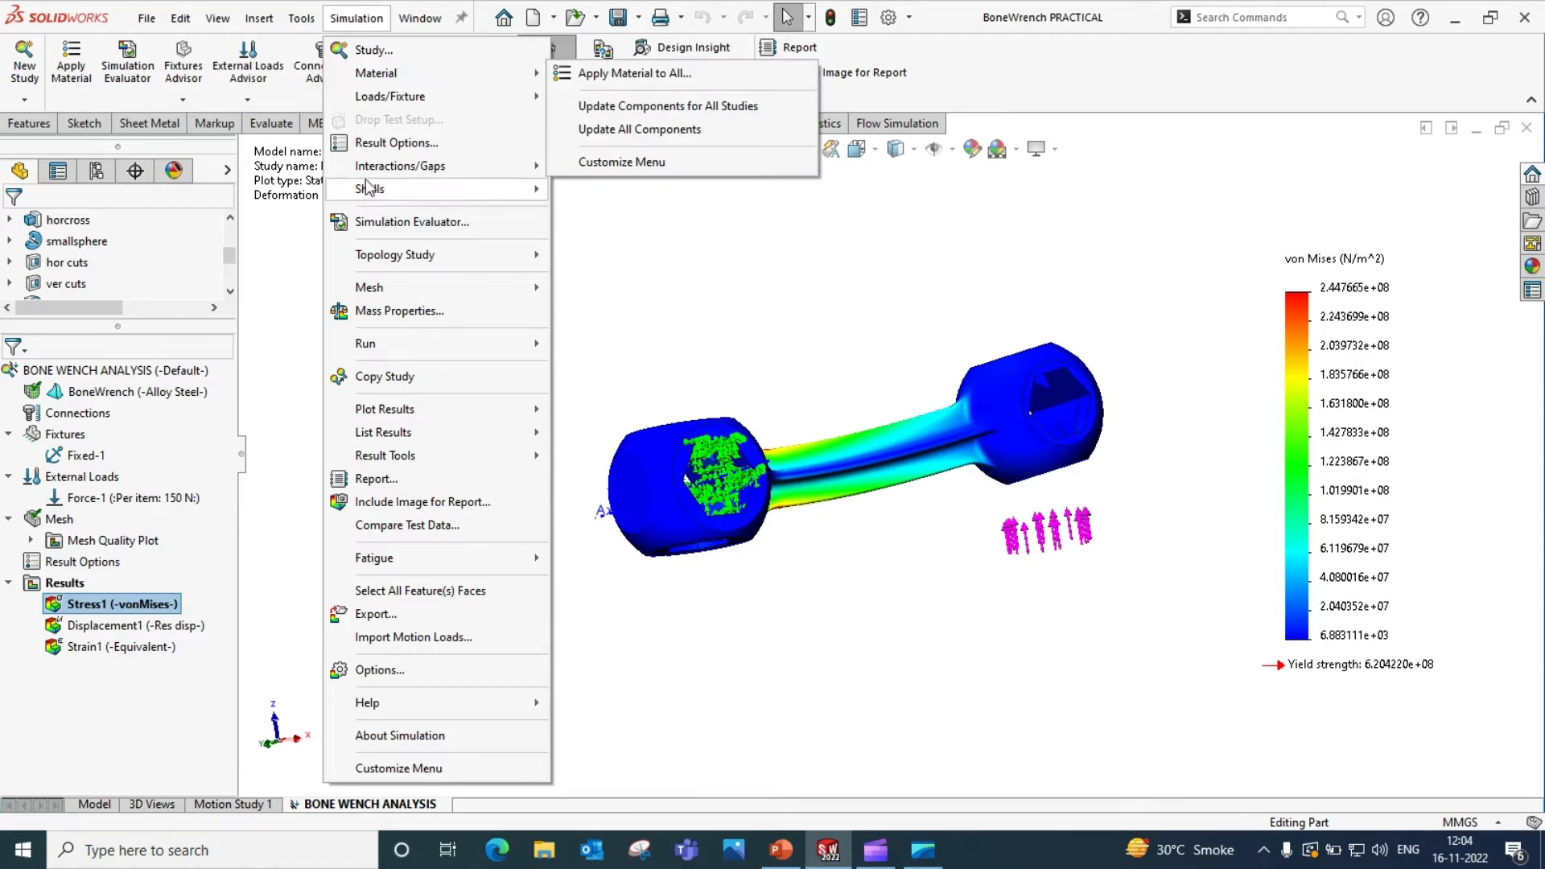
left_click(378, 670)
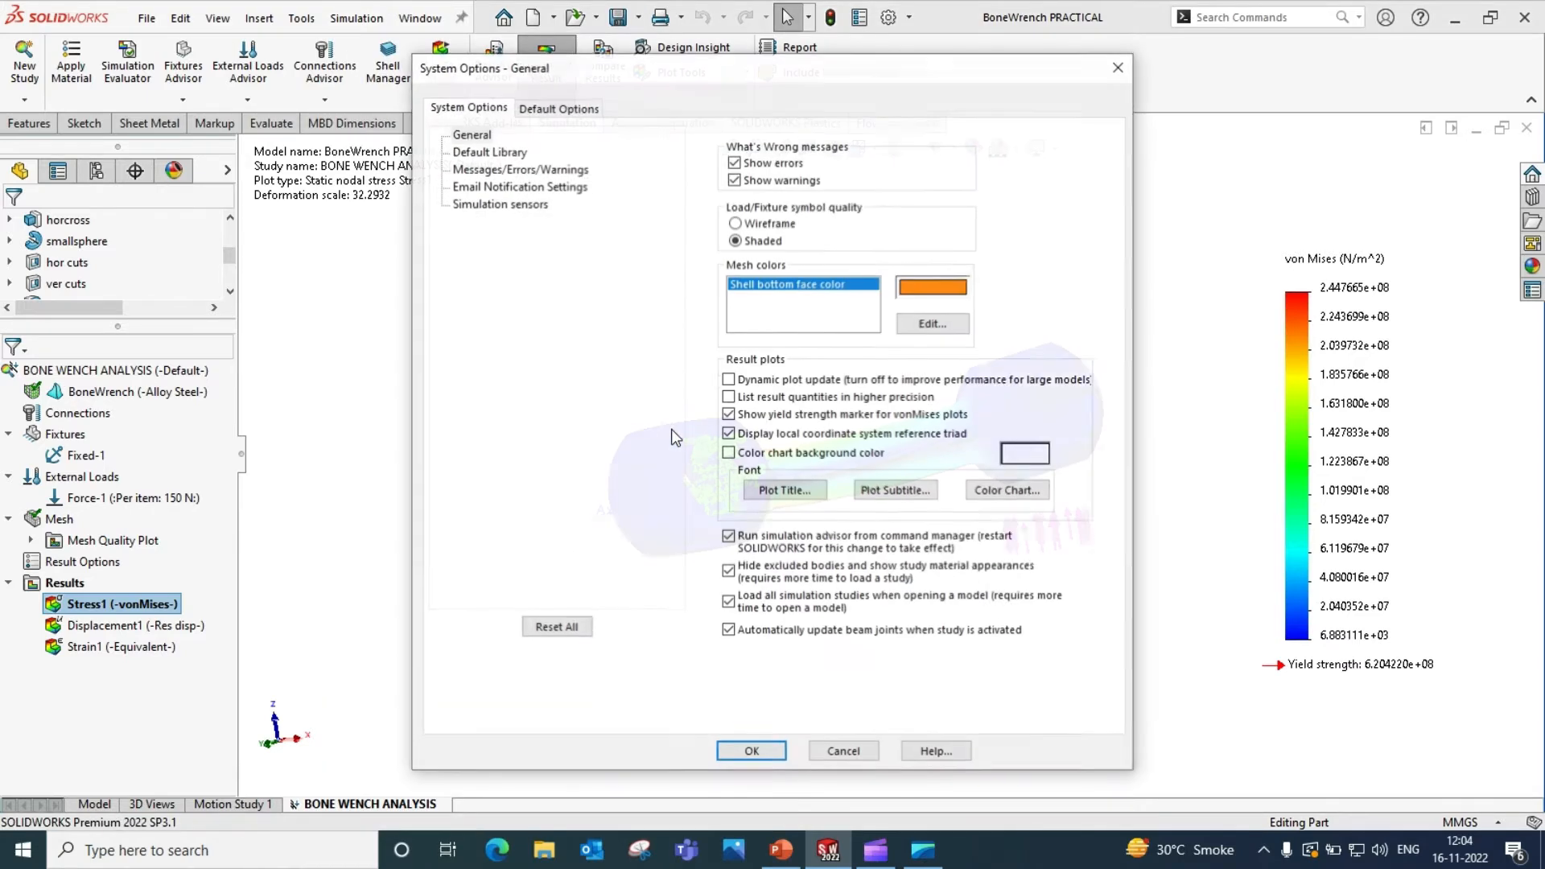
left_click(585, 119)
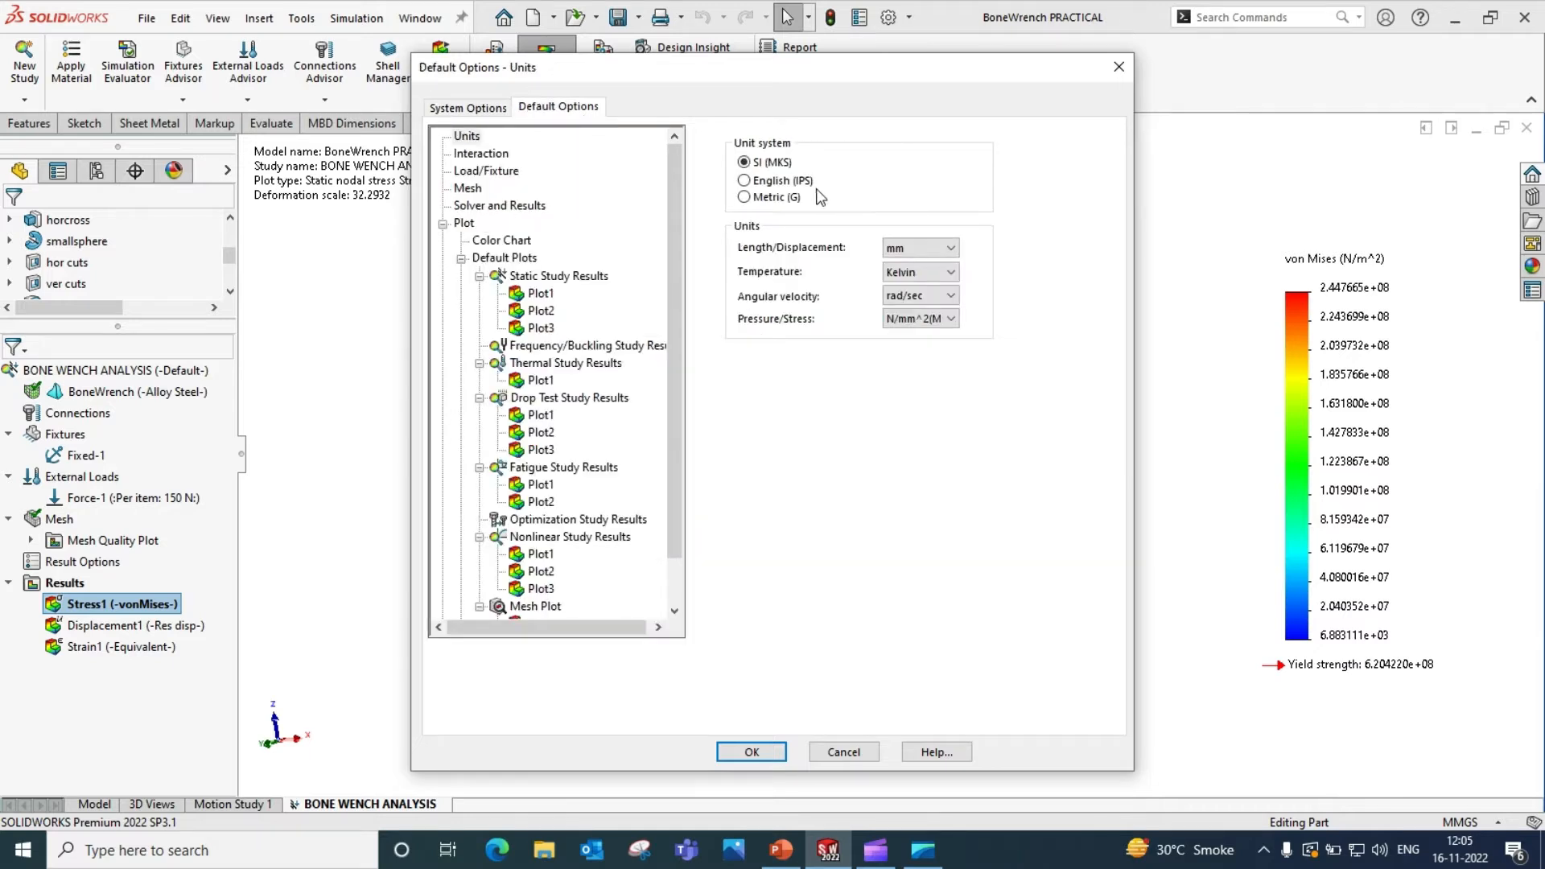
left_click(744, 180)
left_click(745, 197)
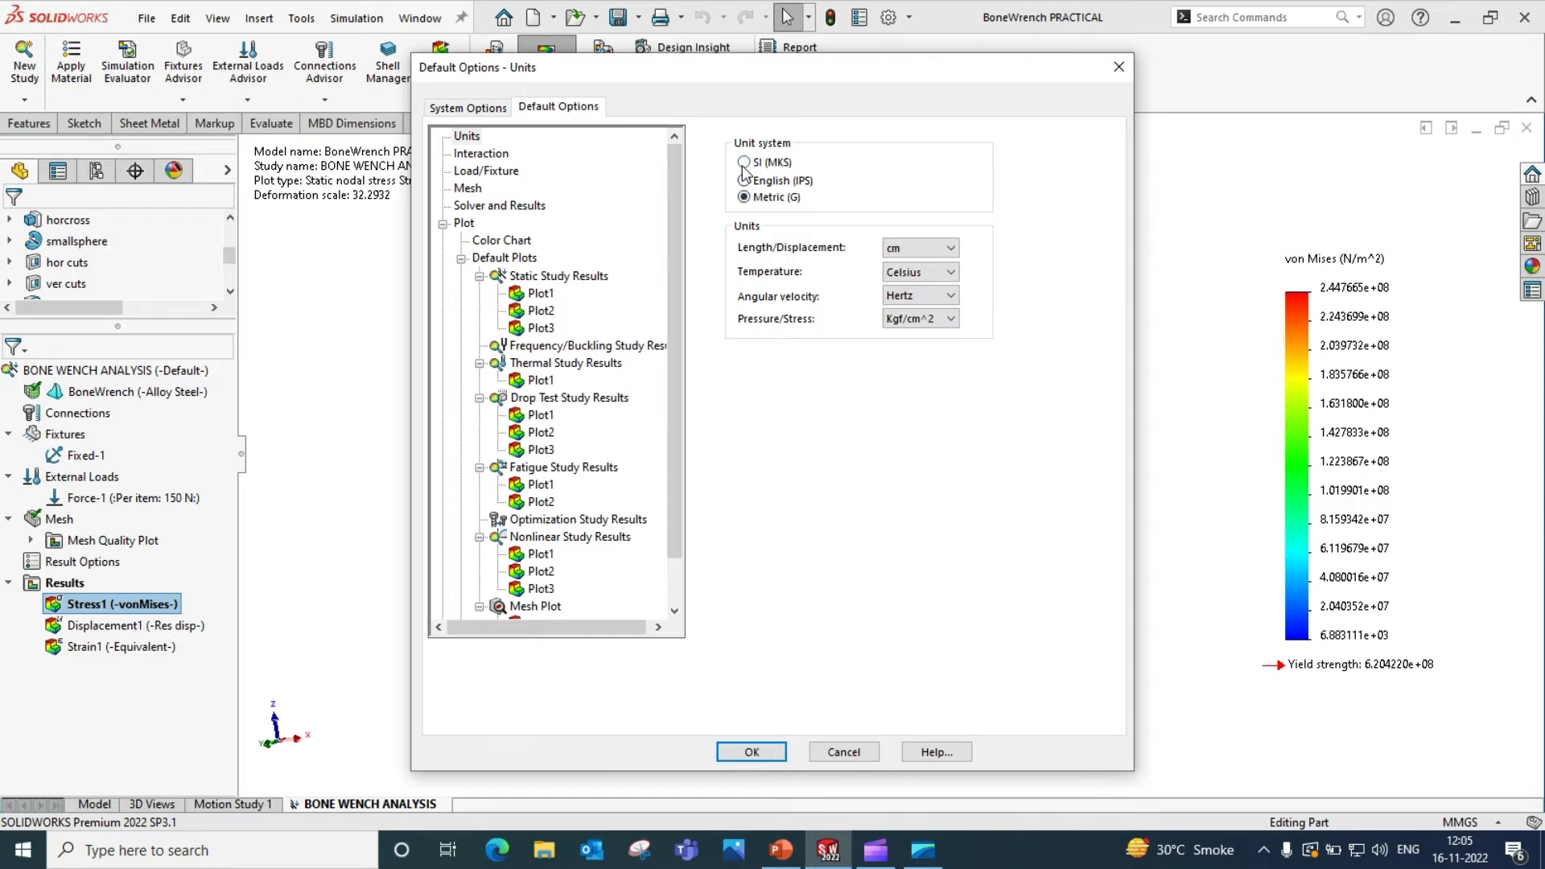
left_click(744, 163)
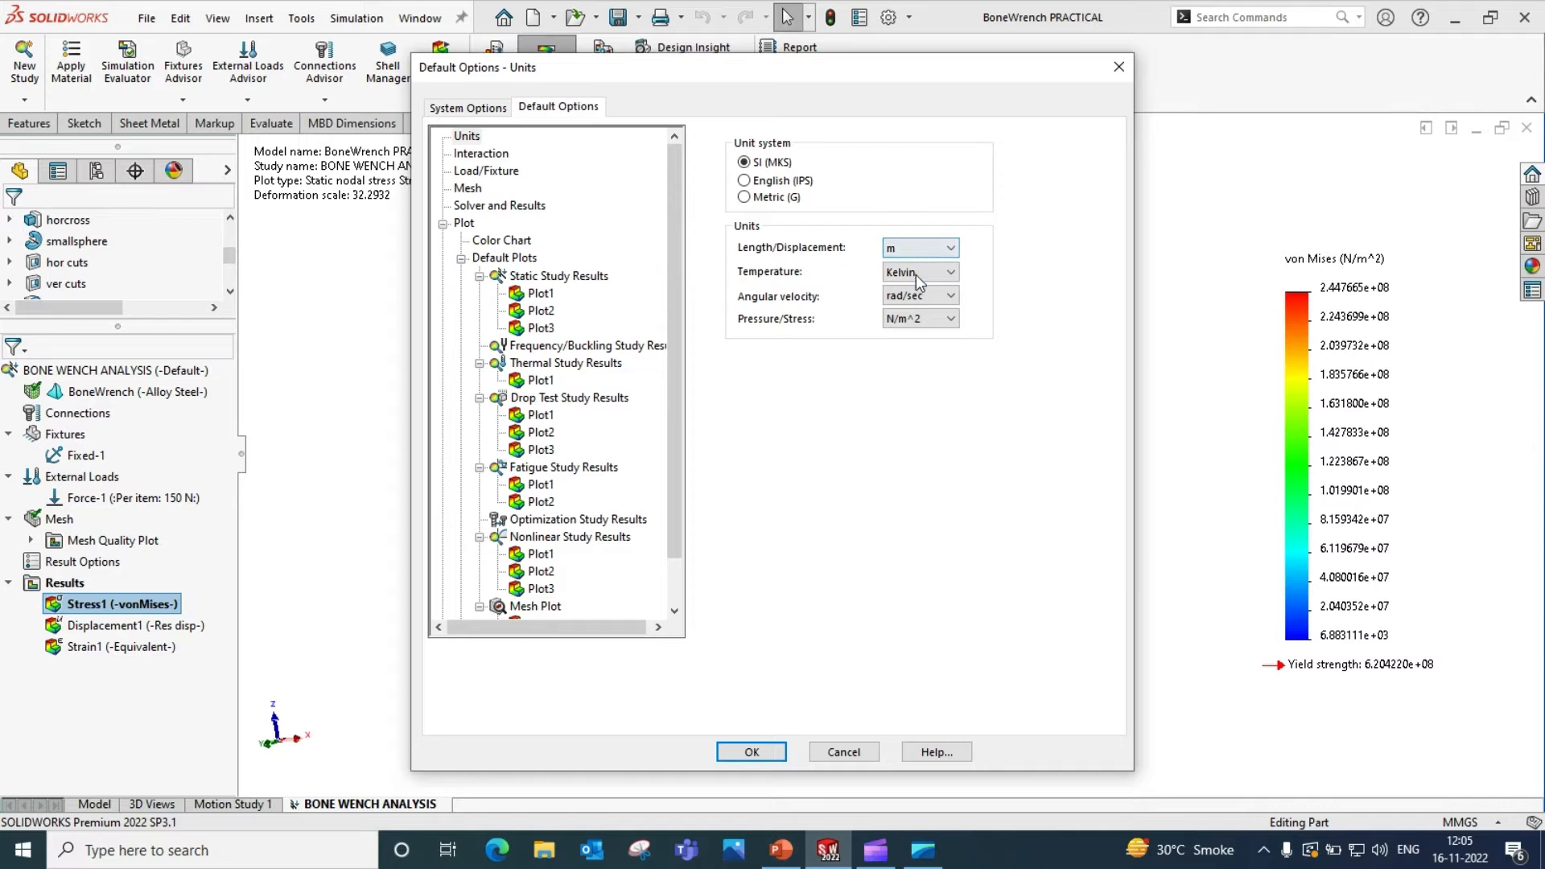
- Look through the default unit choices for pressure/stress, angular velocity, temperature and length/displacement, keeping N/m^2 for stress
left_click(922, 318)
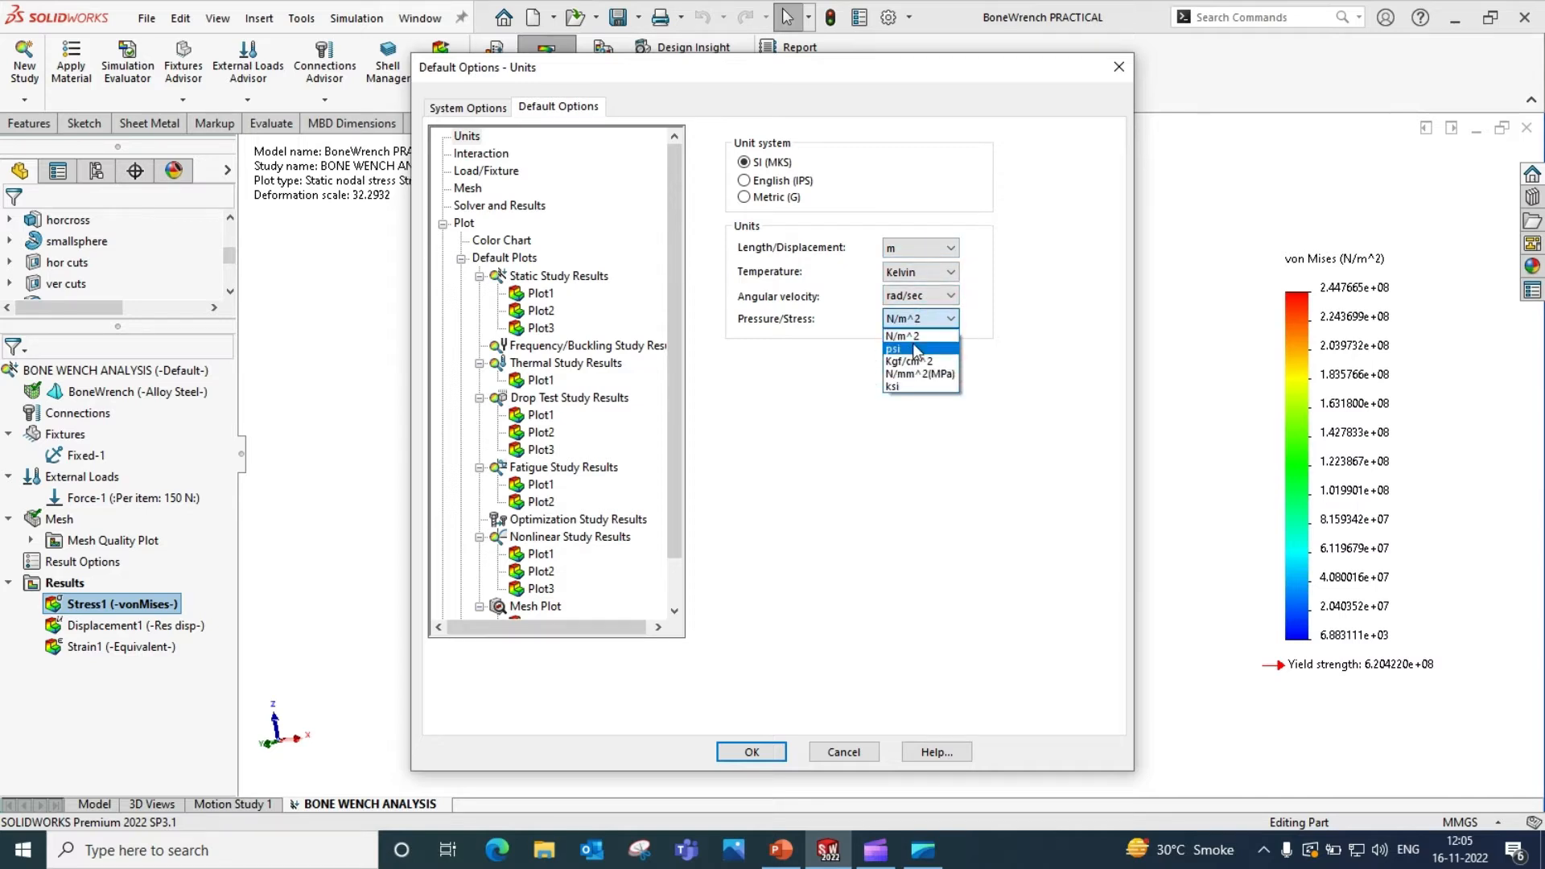
left_click(925, 335)
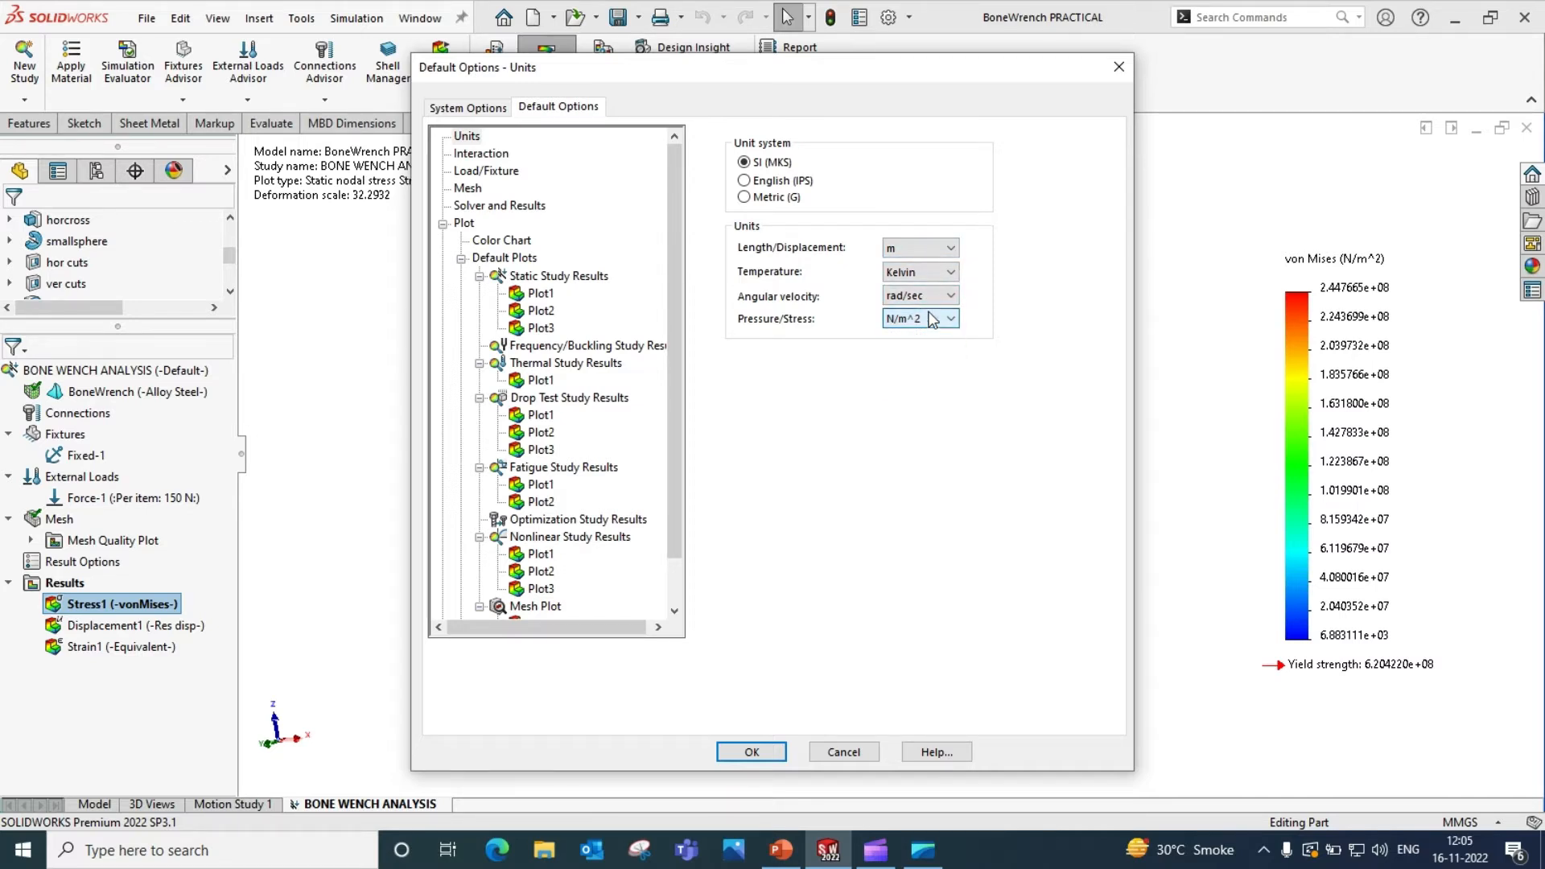
left_click(932, 301)
left_click(936, 310)
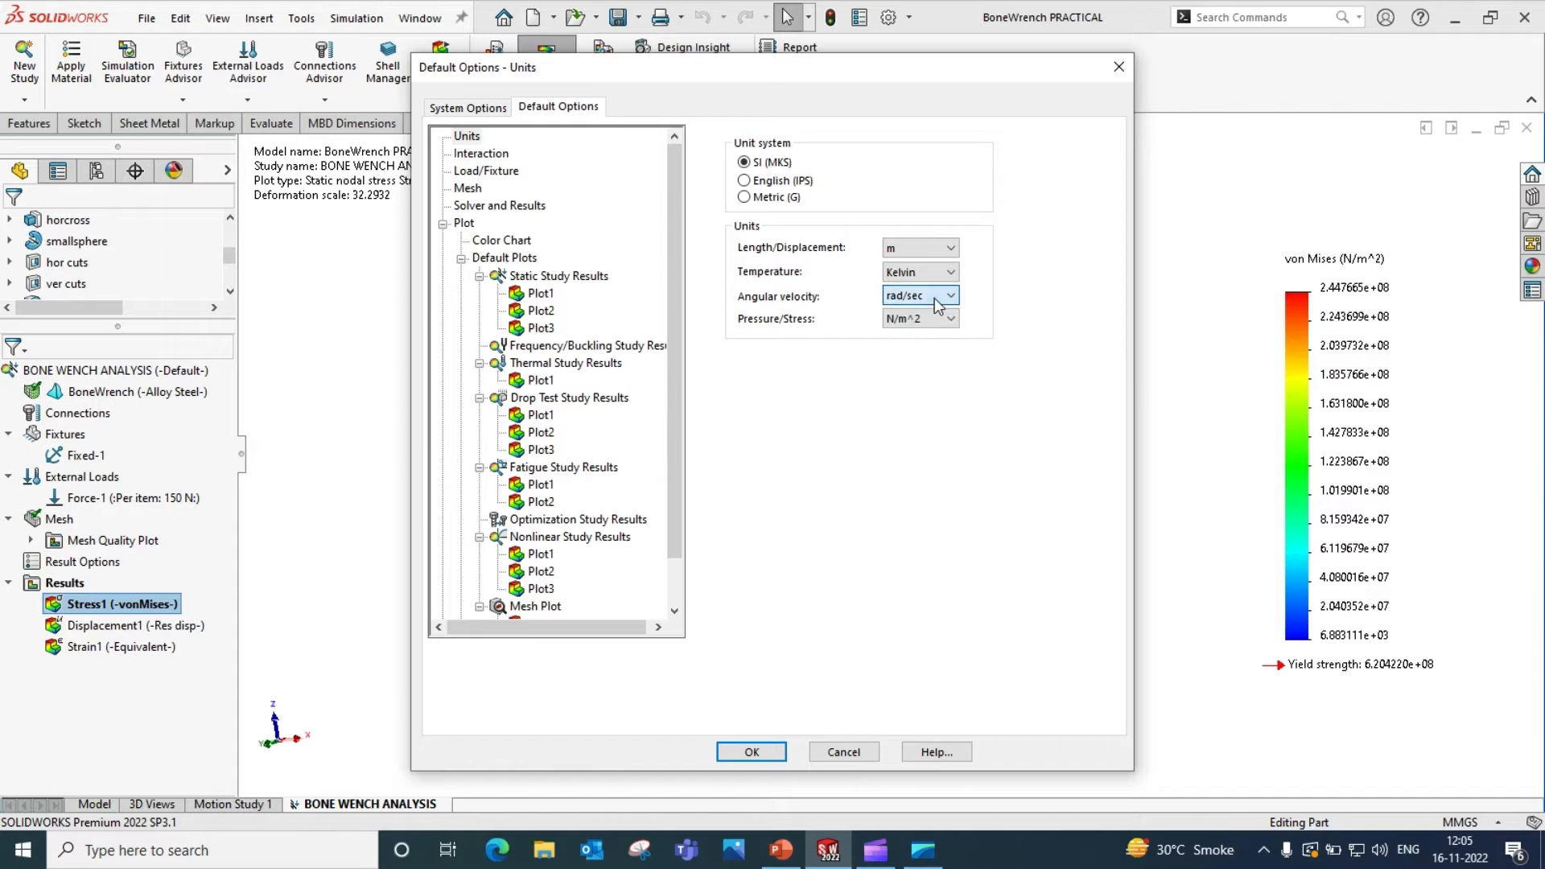
left_click(938, 274)
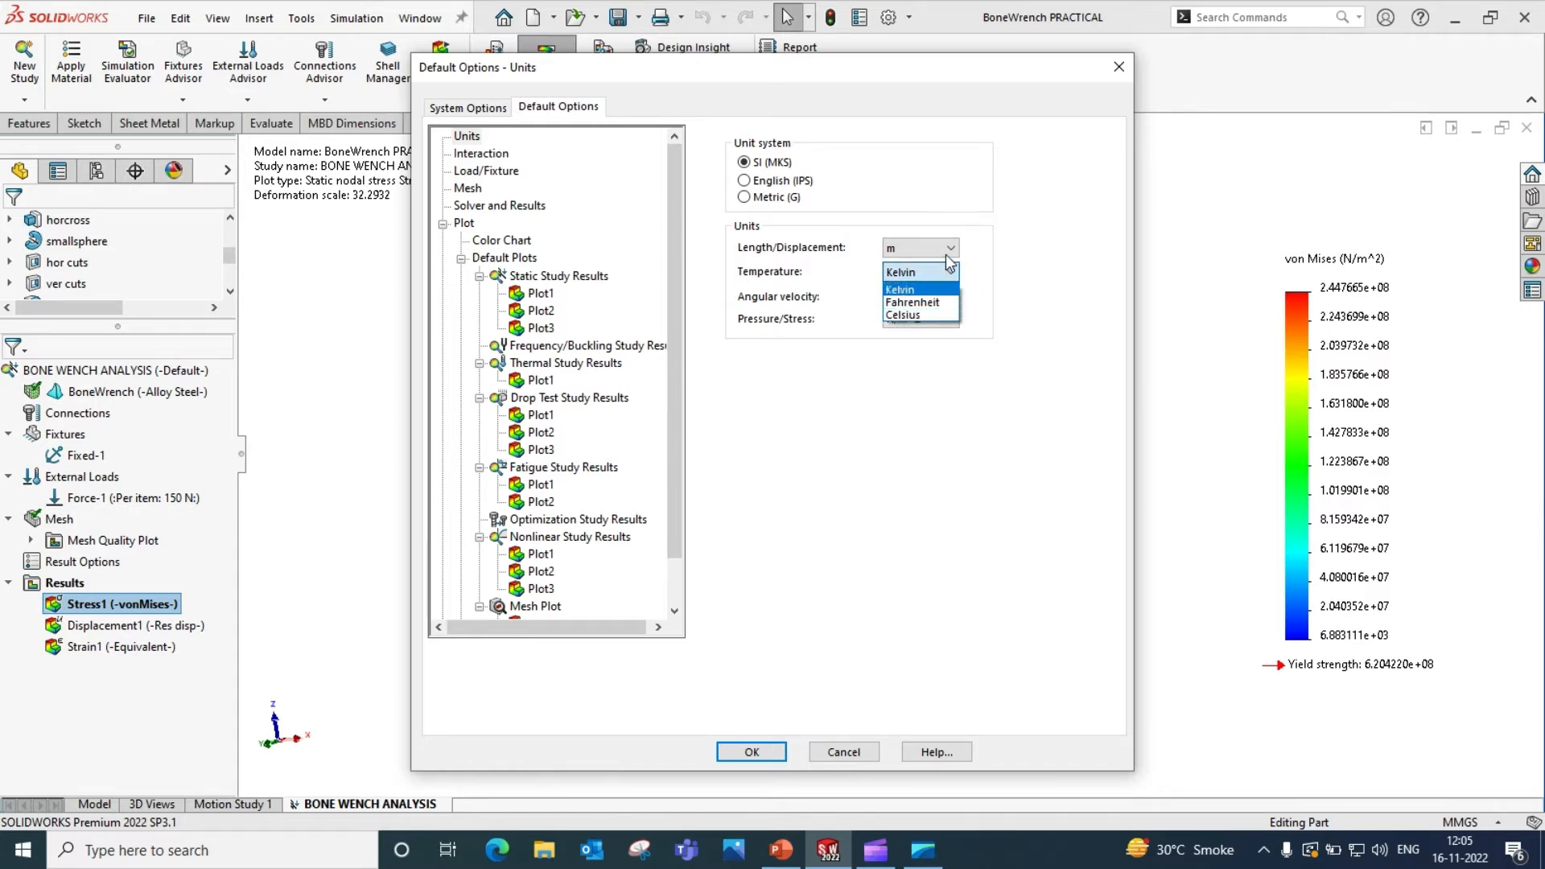
left_click(947, 260)
left_click(946, 255)
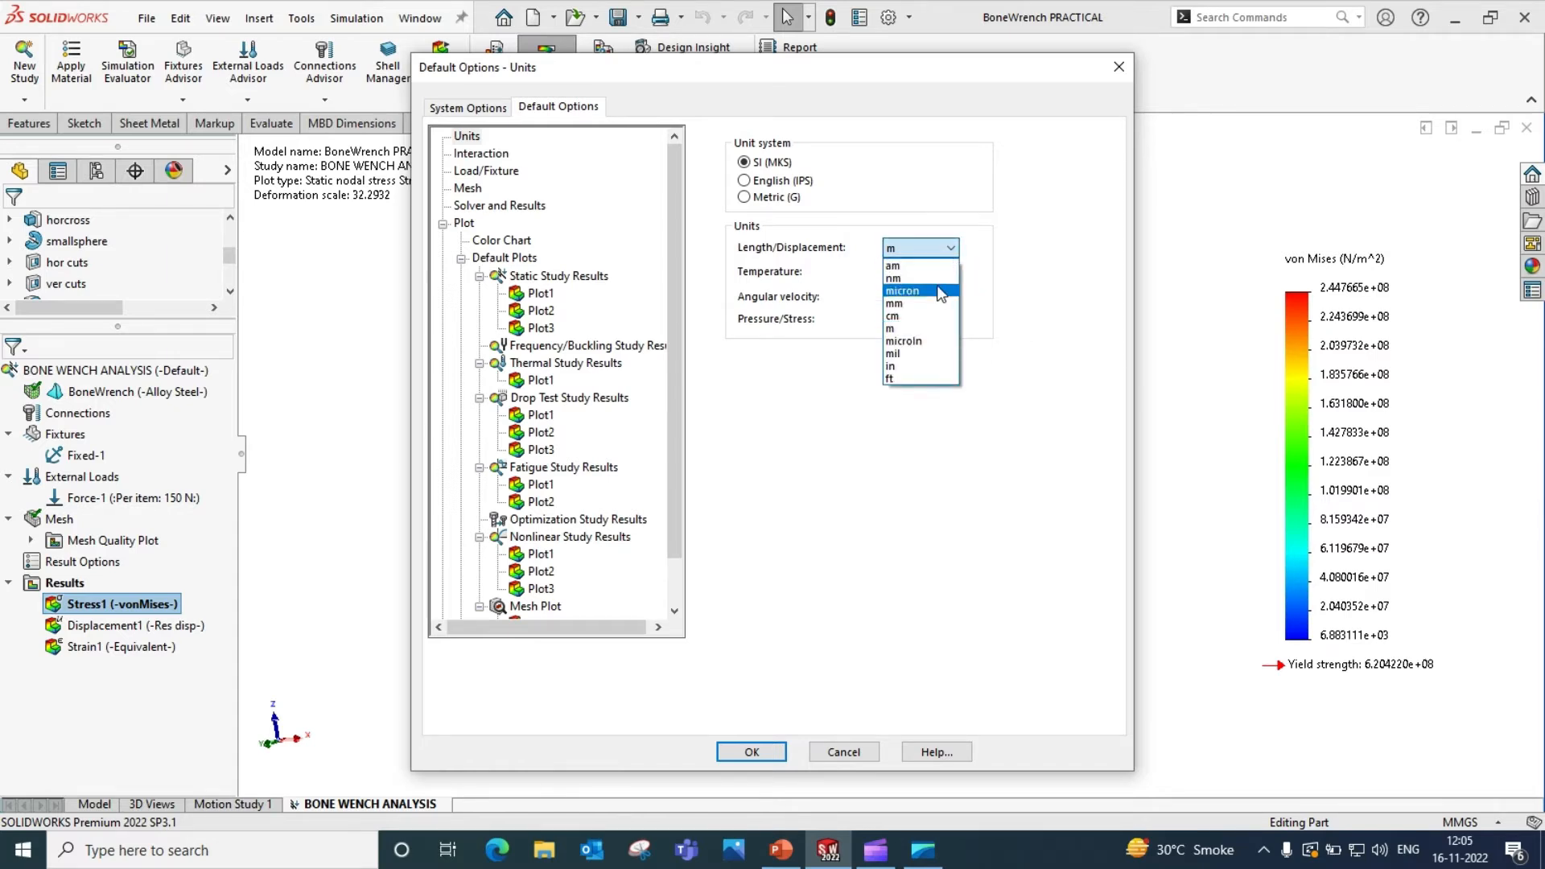
left_click(867, 434)
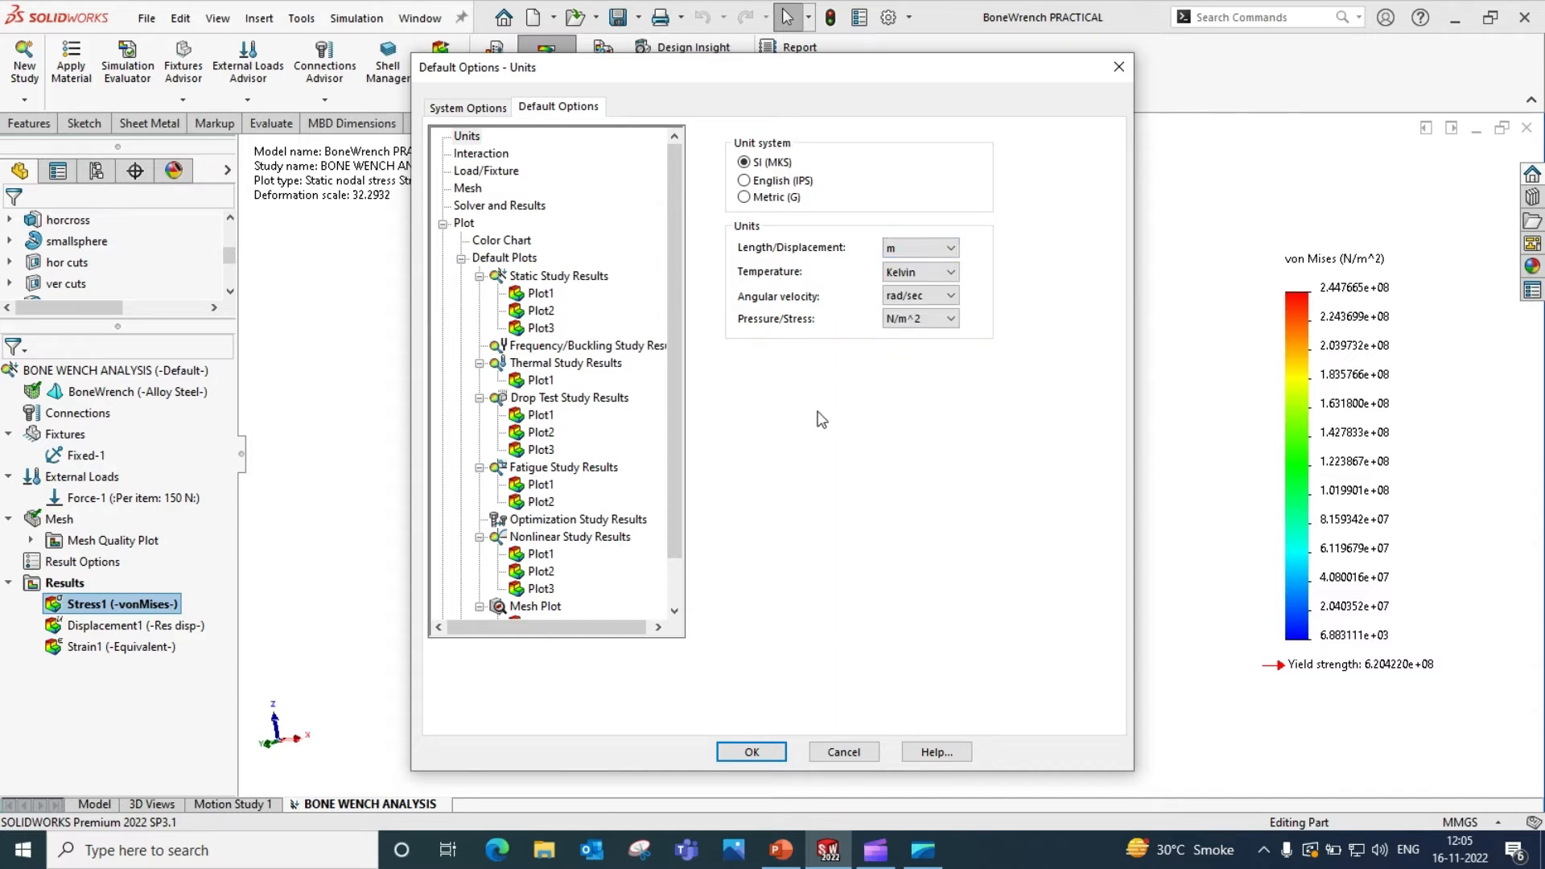
- Add a new default plot to the Static Study Results and set its results type to Factor of Safety
right_click(528, 277)
left_click(564, 280)
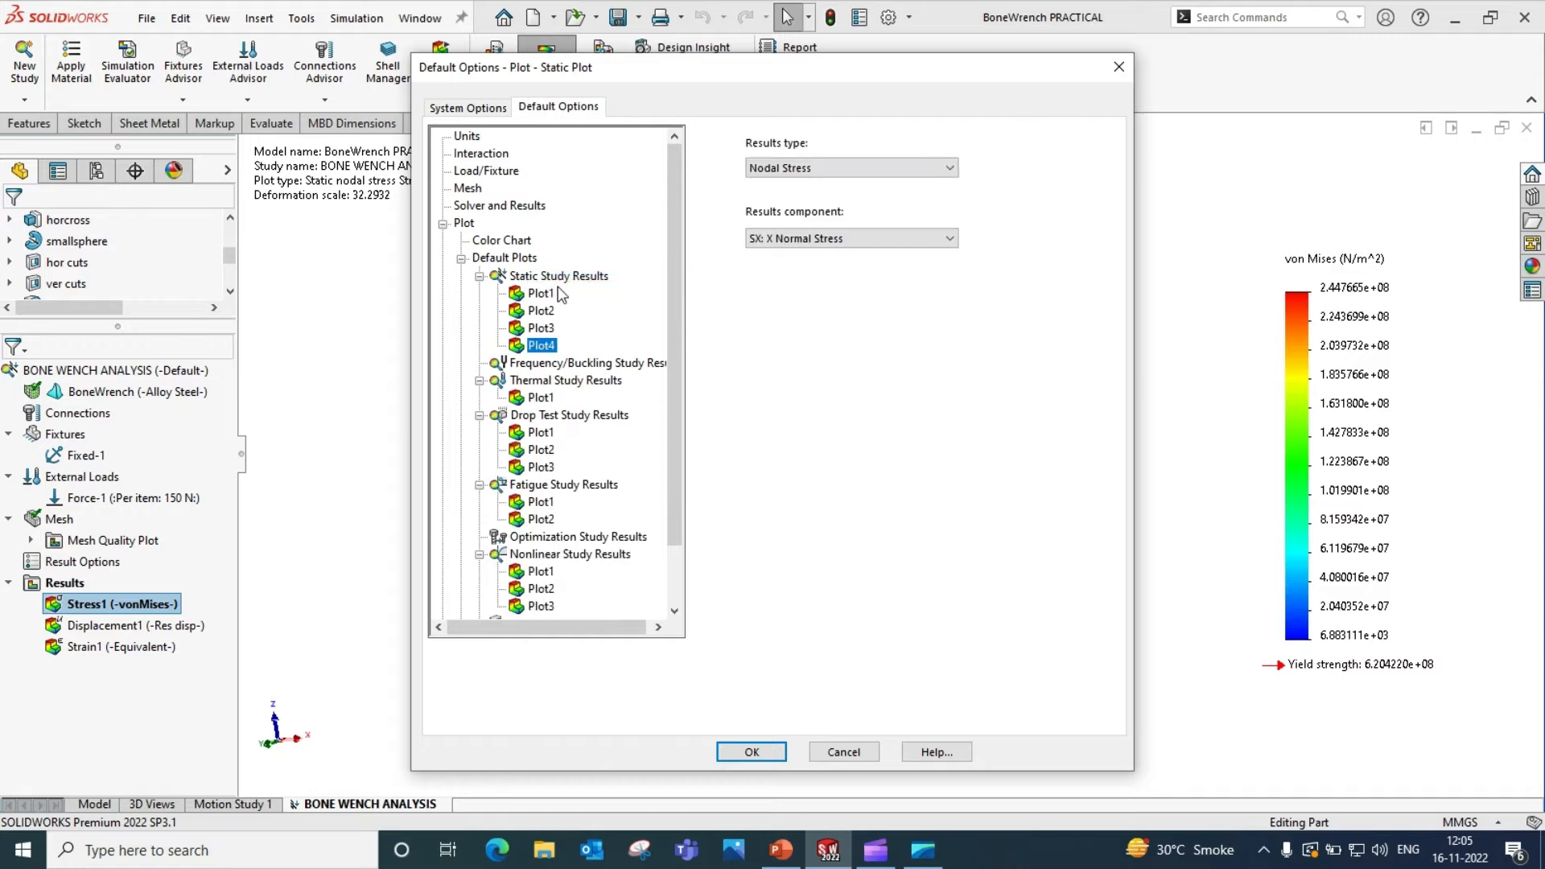
left_click(805, 169)
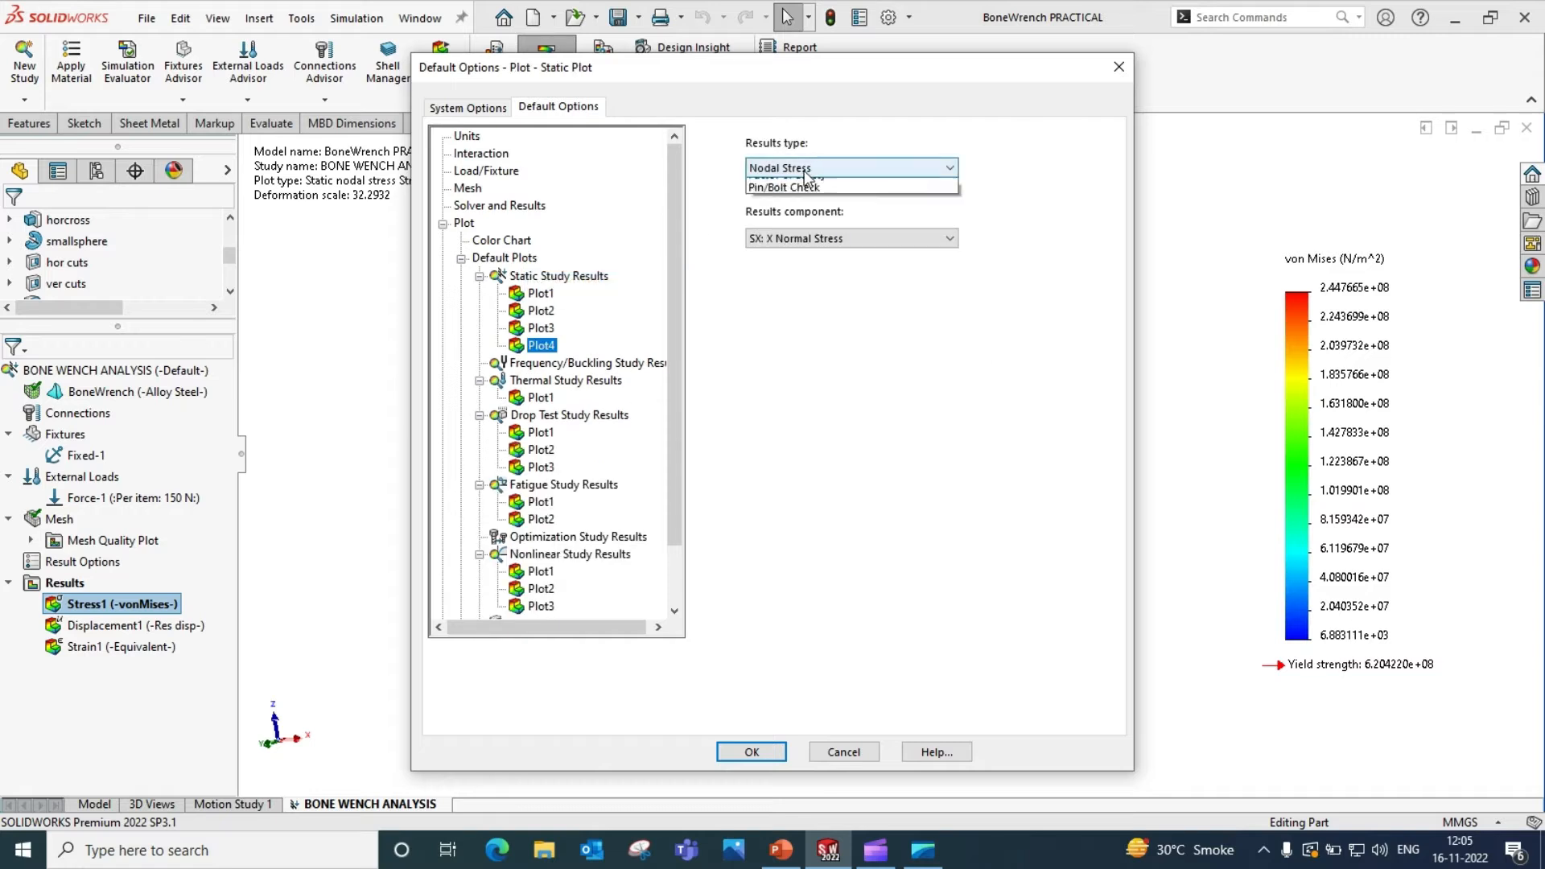
left_click(801, 248)
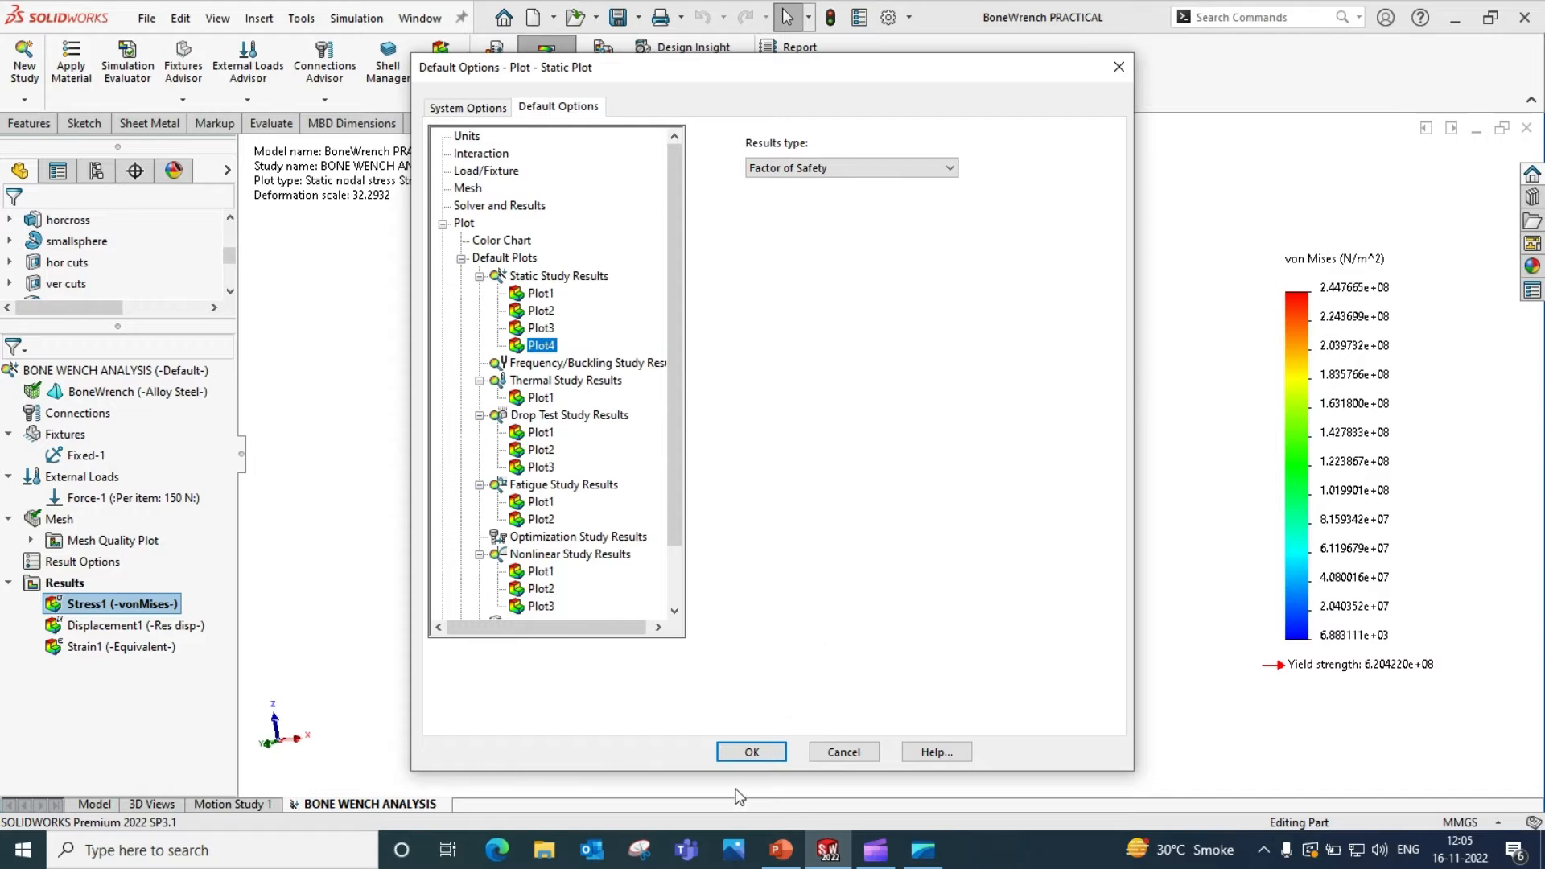
- Accept the Simulation default options and switch to the Bracket part with its Static 1 study
left_click(752, 749)
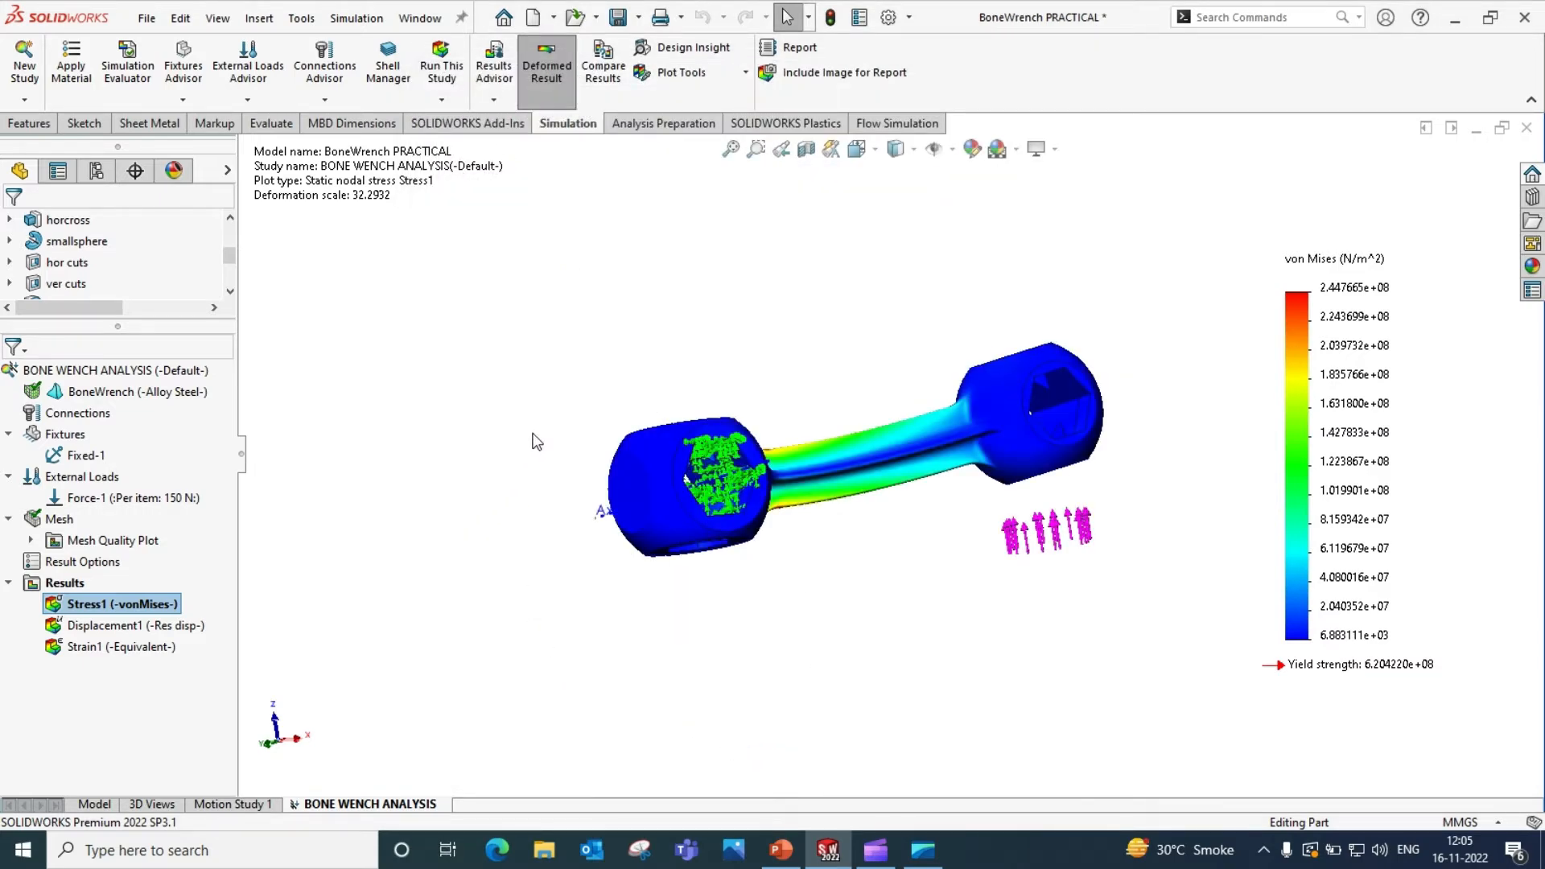
key("alt+Tab")
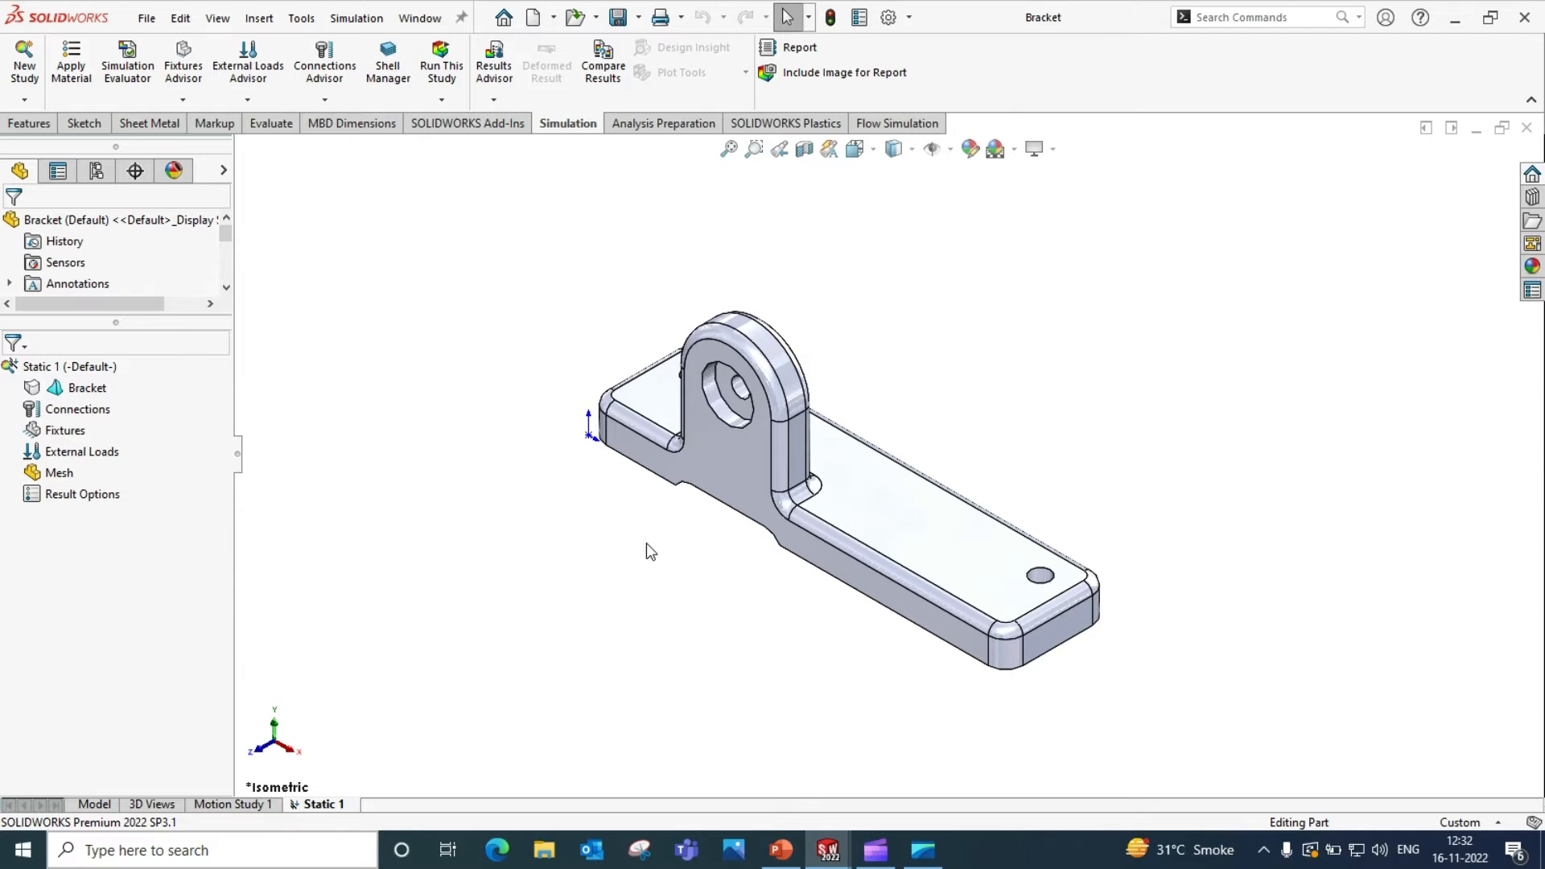
- Open the customization of the part shortcut bar, list the Simulation commands, and arrange the dialog and the Part Shortcuts toolbar side by side
key("s")
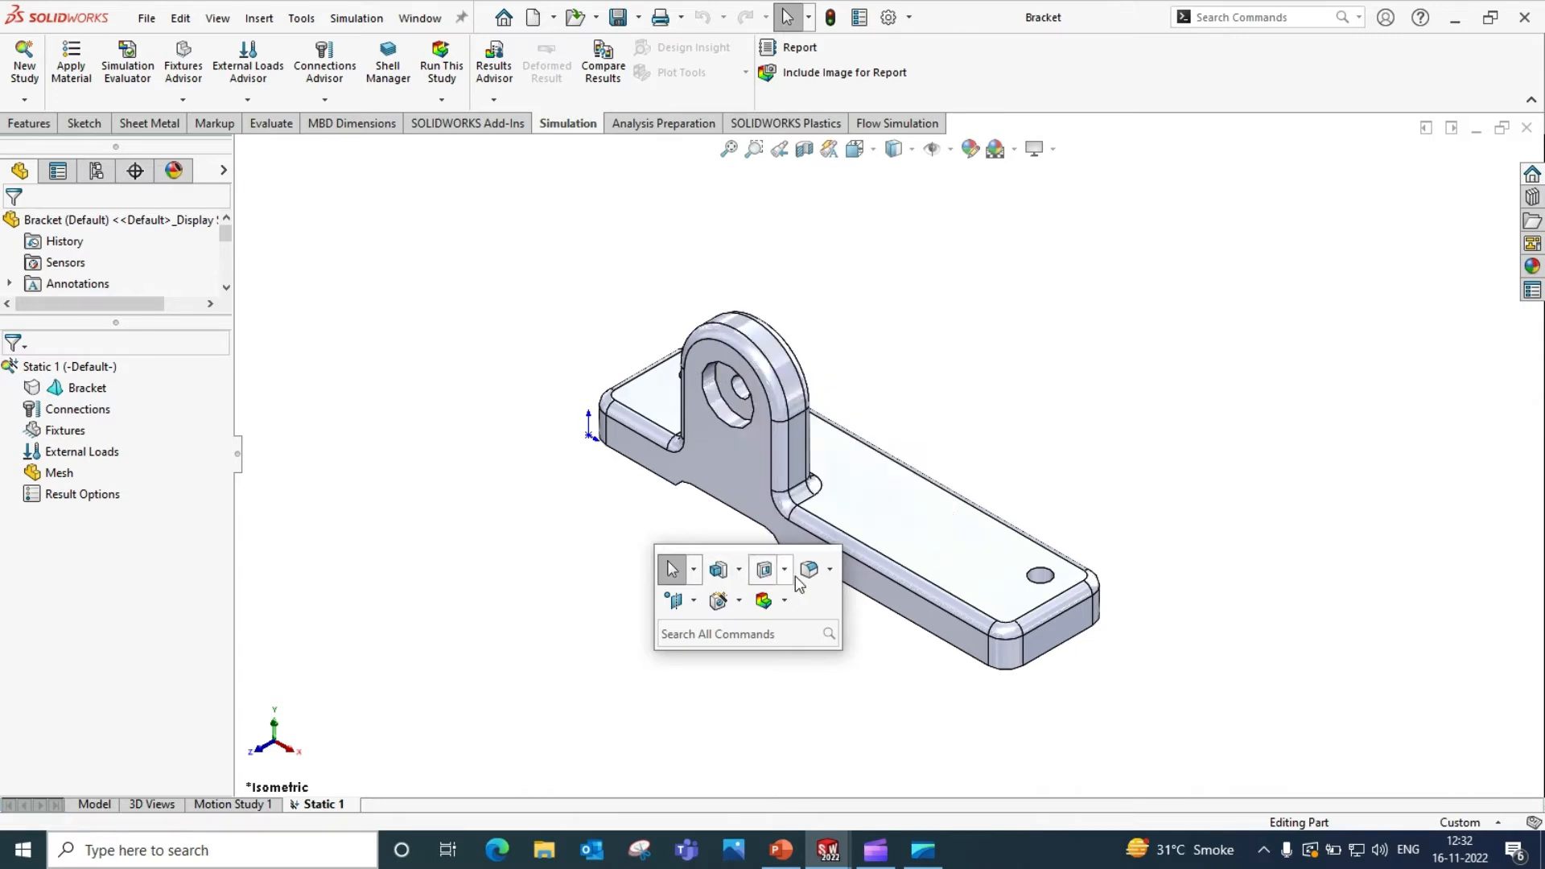
right_click(802, 605)
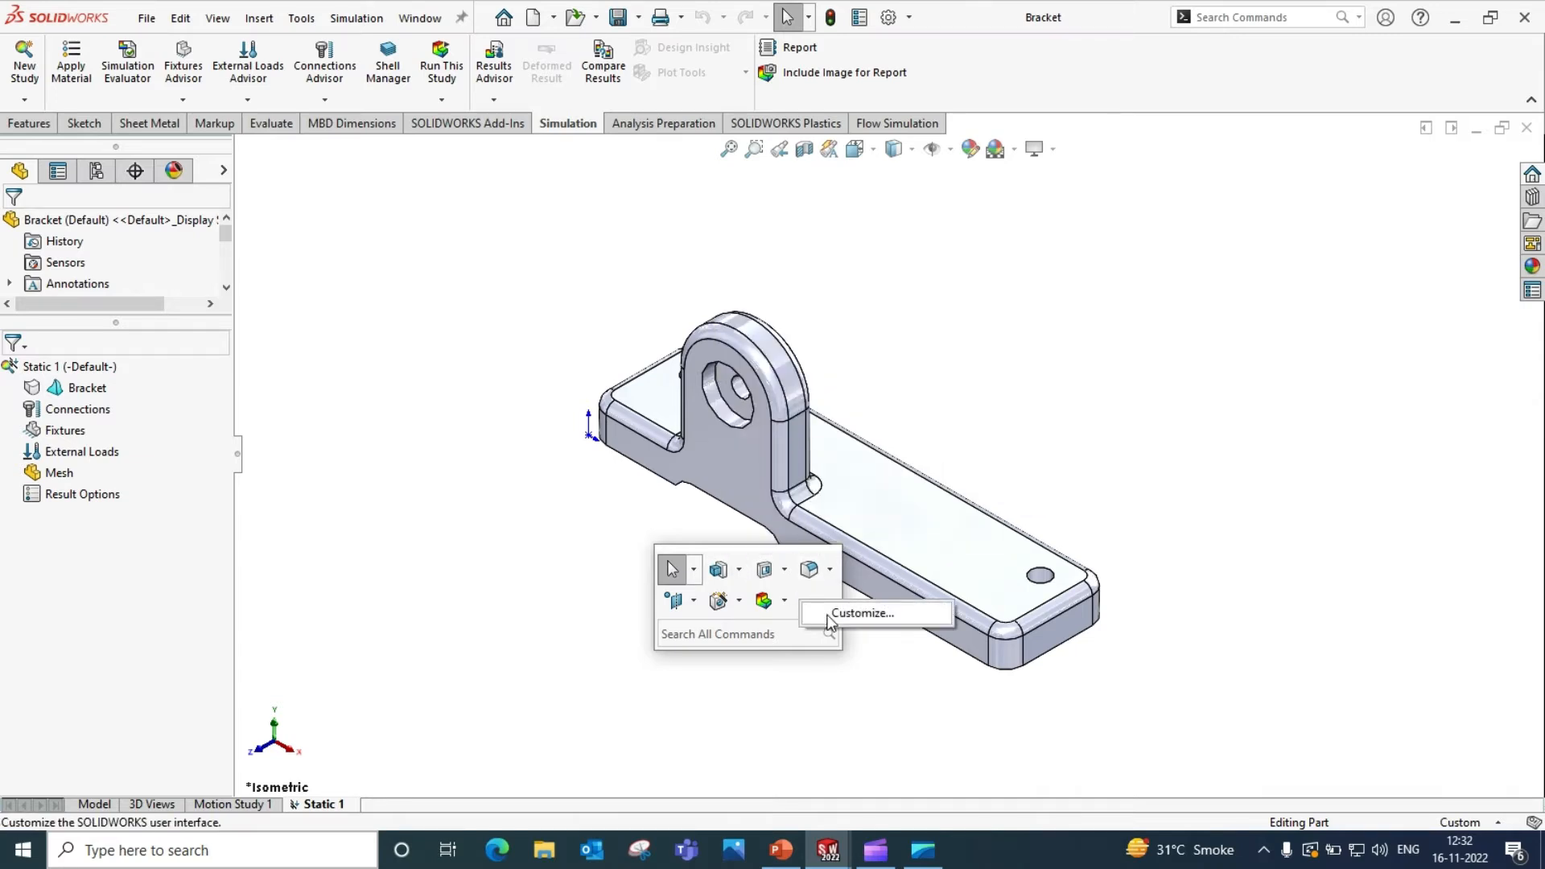
left_click(861, 614)
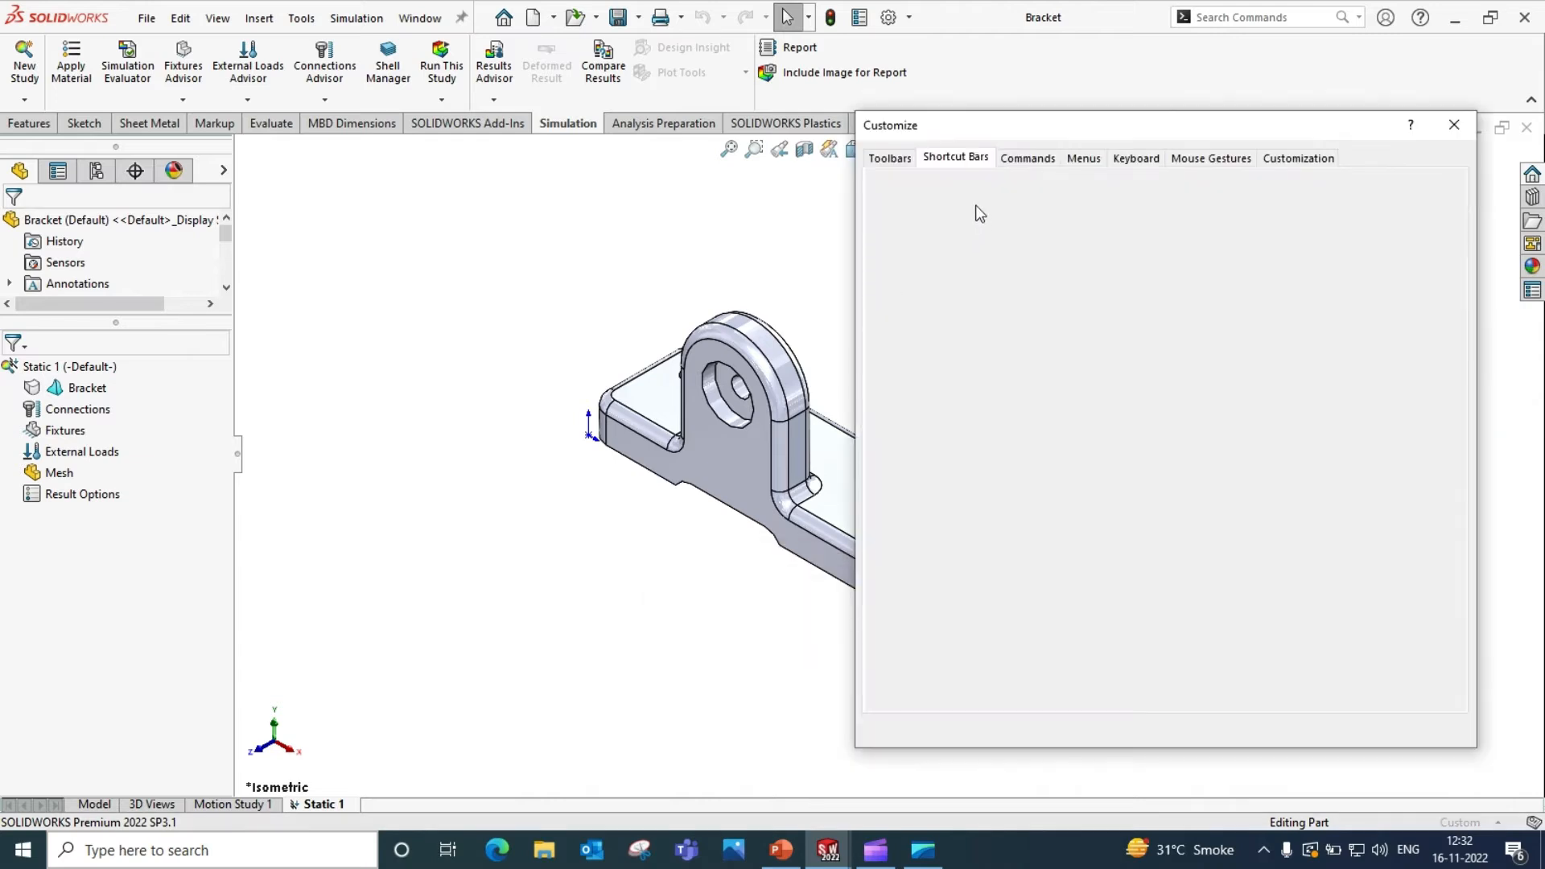
scroll(917, 460, "down", 1)
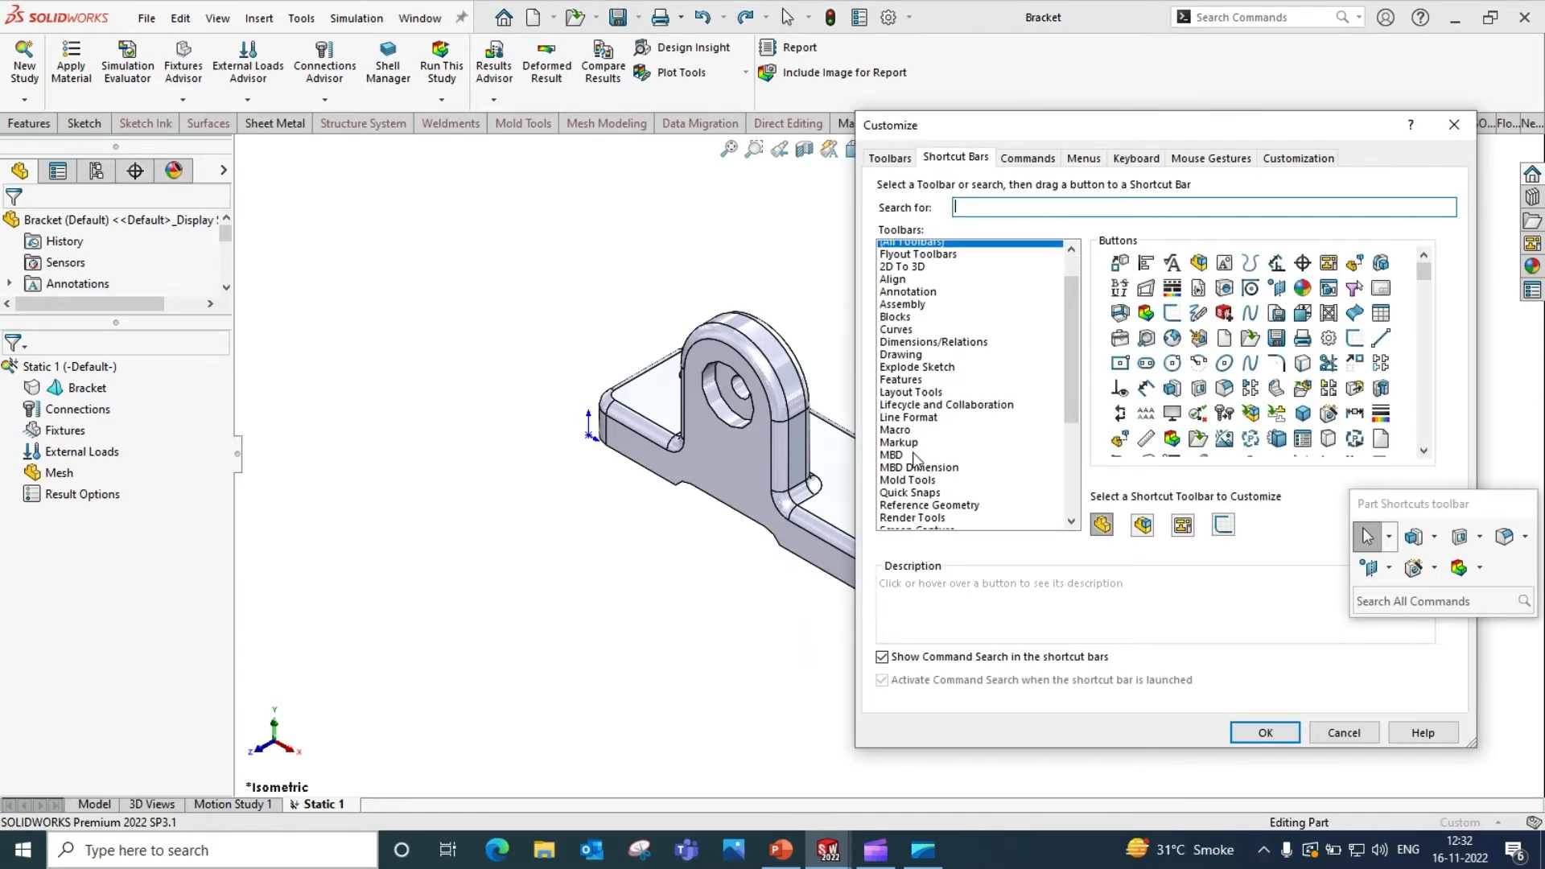
scroll(917, 460, "down", 3)
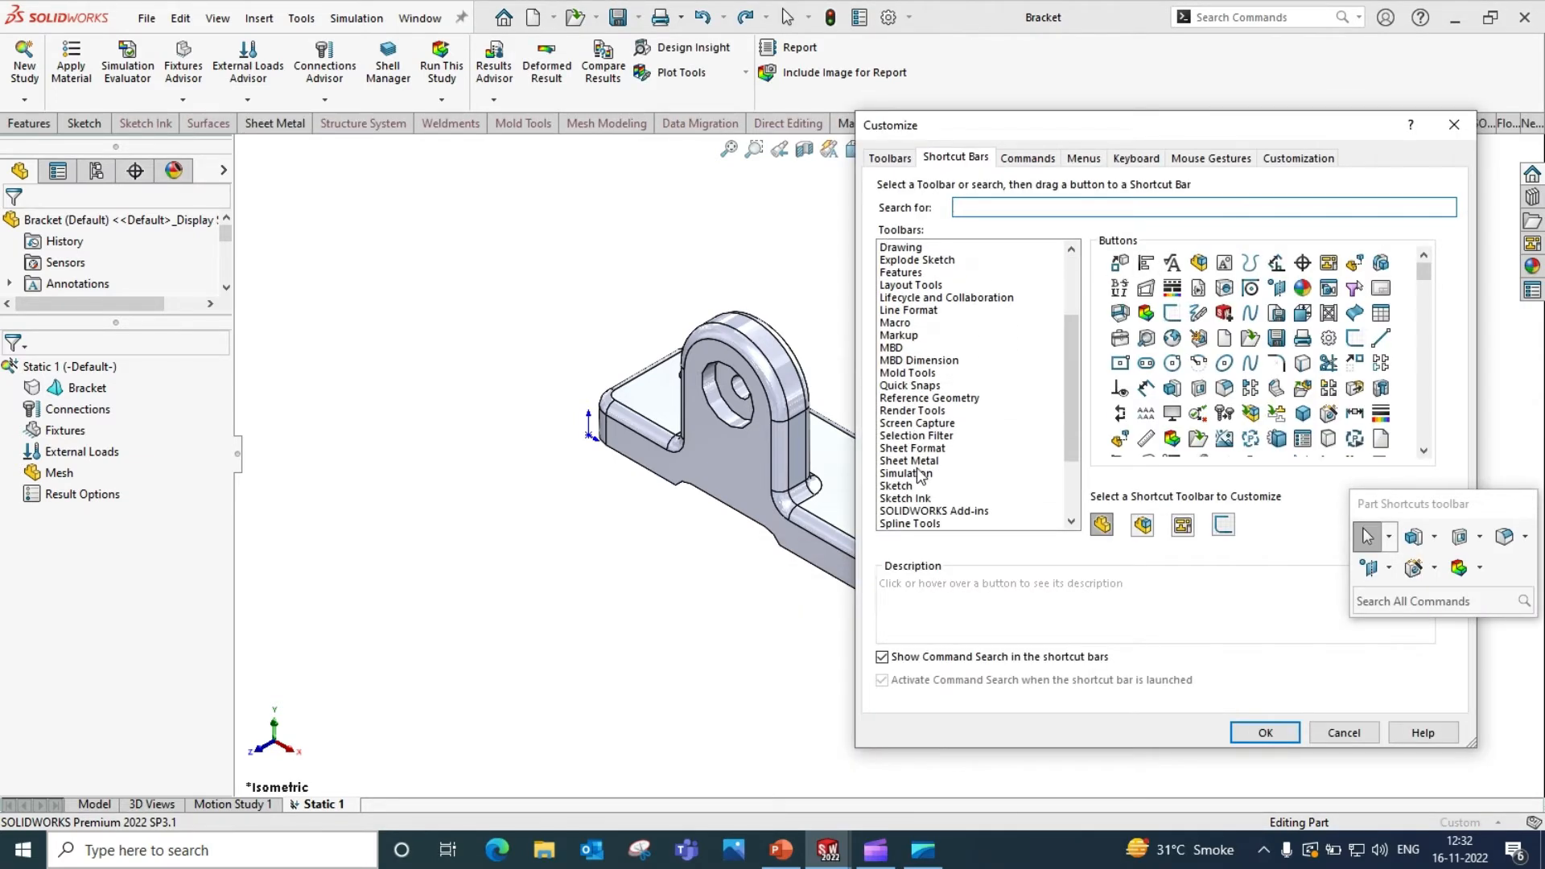
left_click(921, 474)
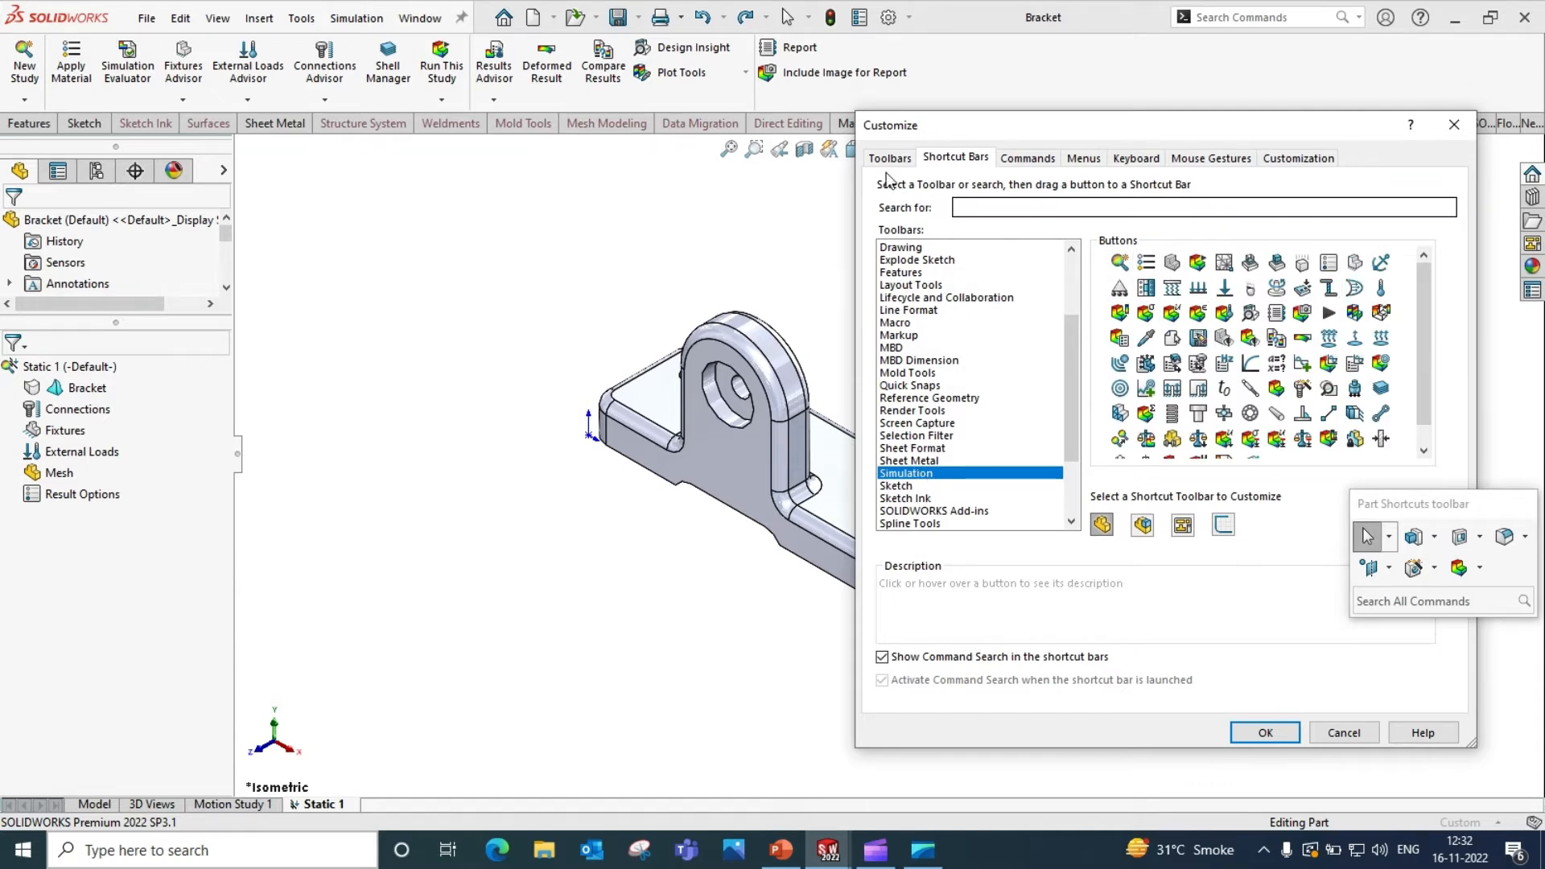
left_click_drag(888, 128, 487, 129)
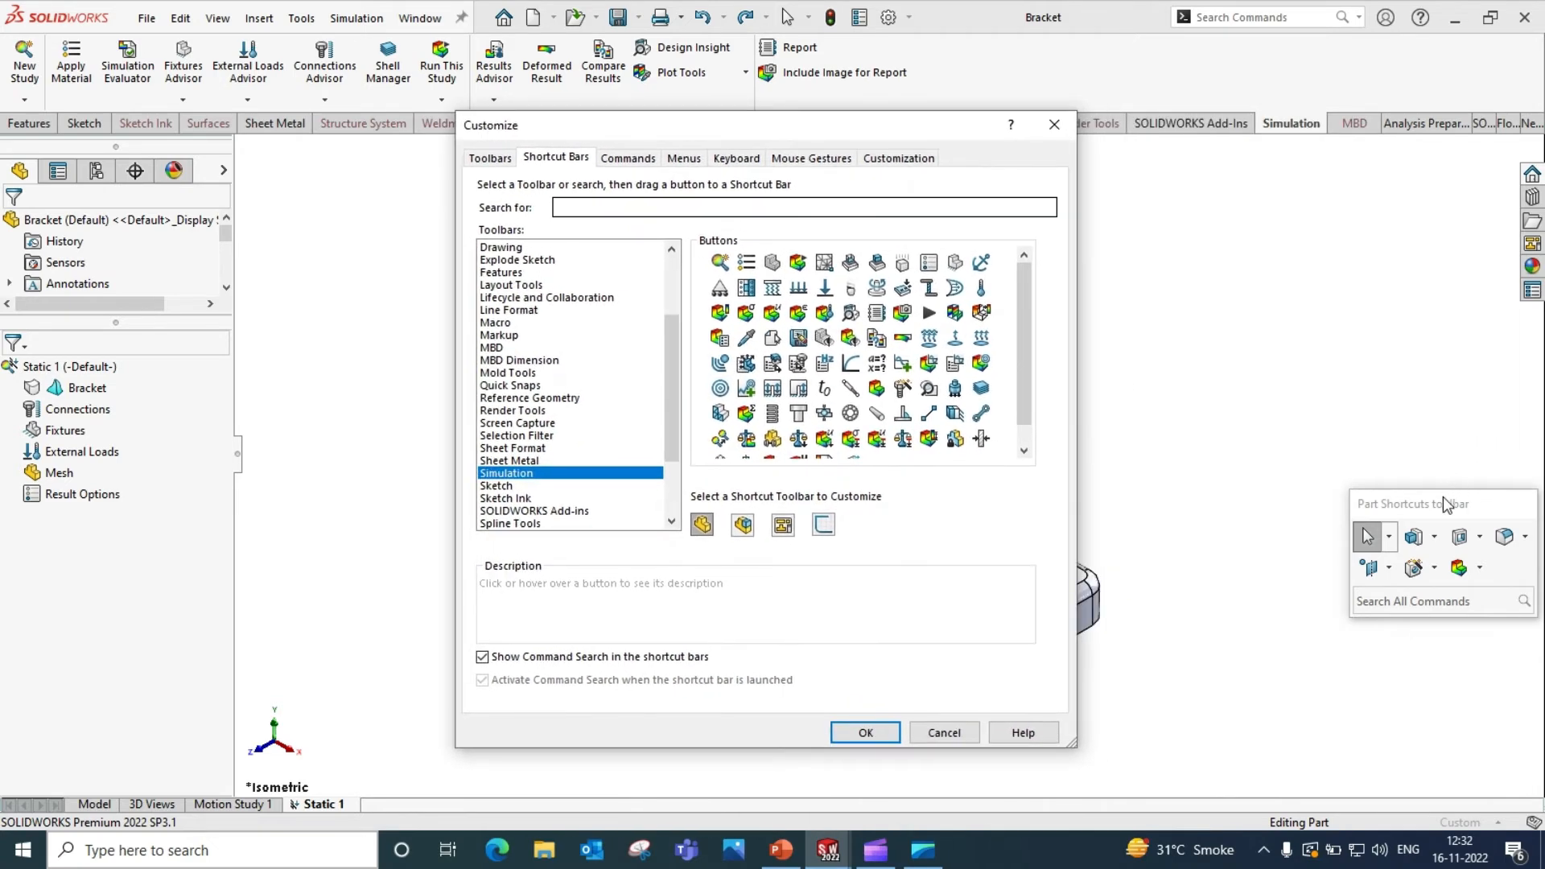
left_click_drag(1446, 504, 1229, 394)
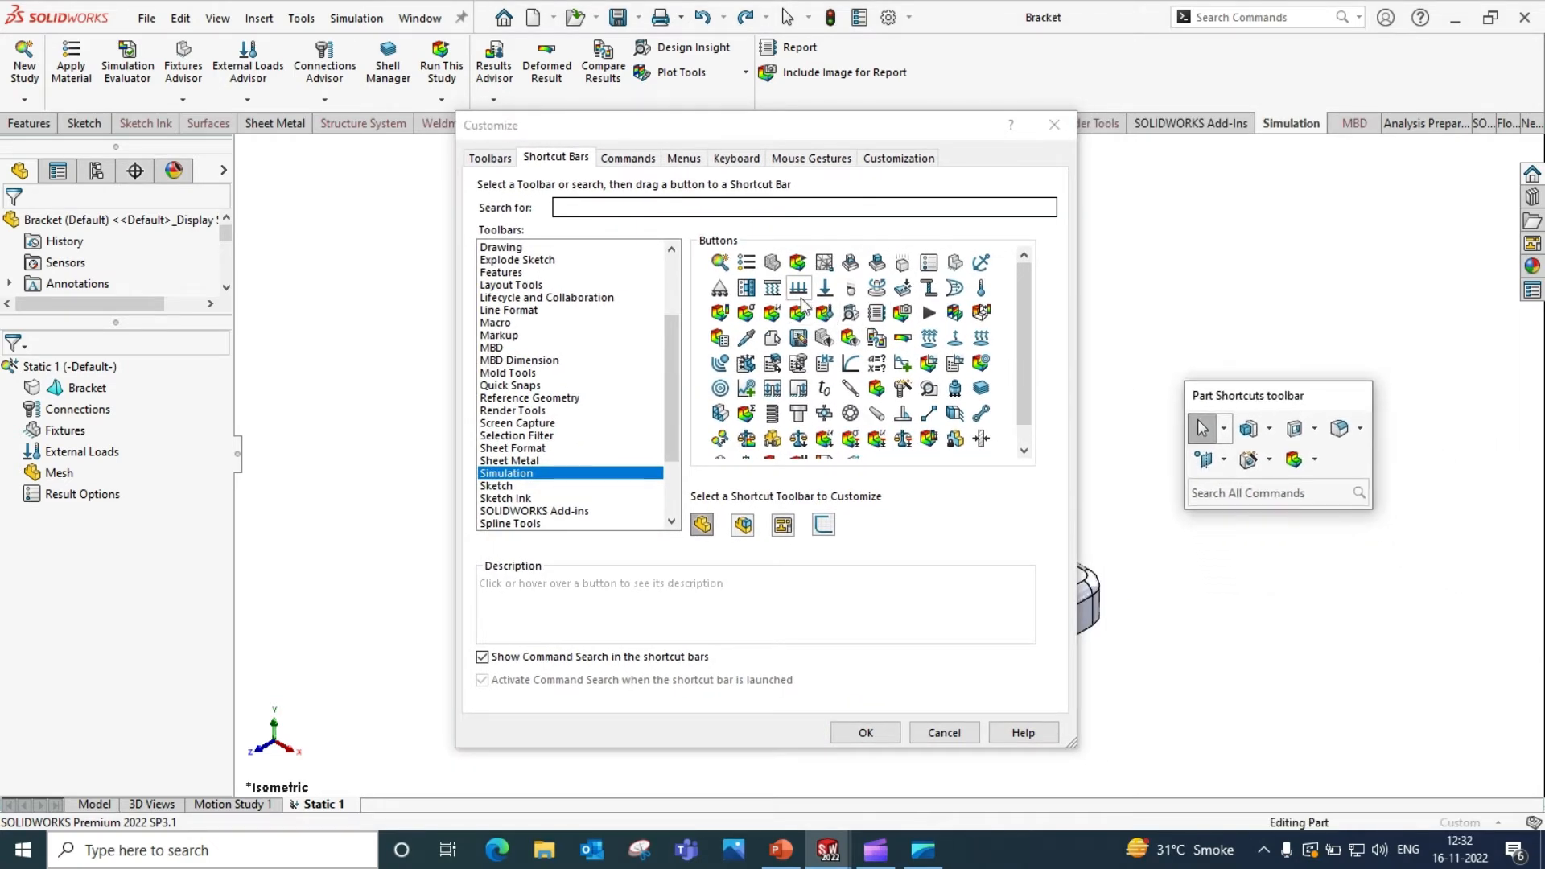
- Add the Roller/Slider, Fixed Hinge and Elastic Support commands to the Part Shortcuts toolbar
left_click_drag(724, 288, 1339, 462)
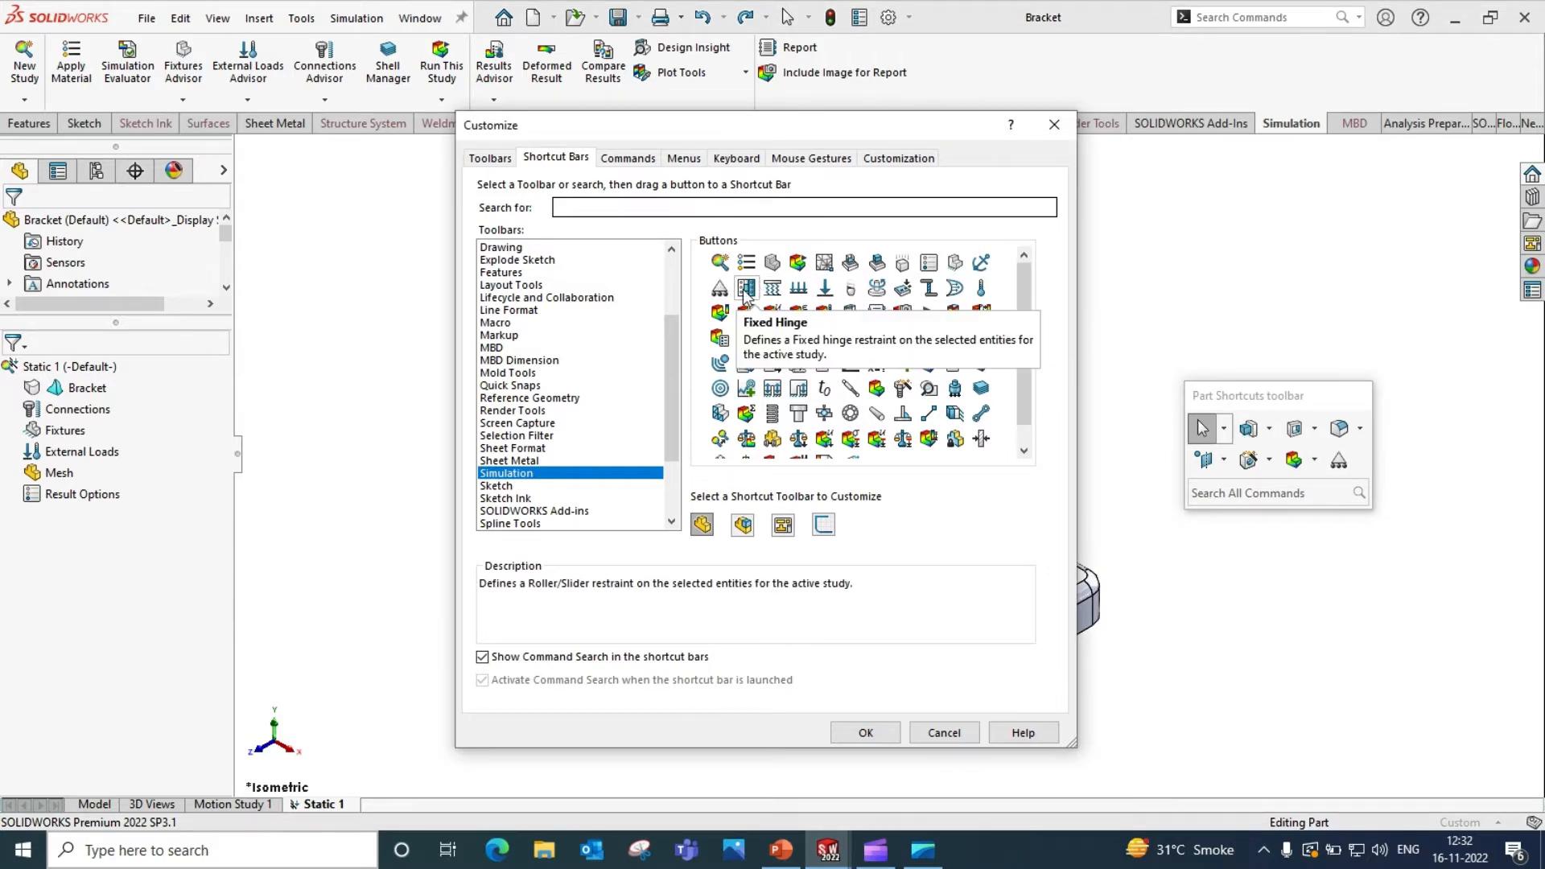
left_click_drag(745, 295, 1357, 476)
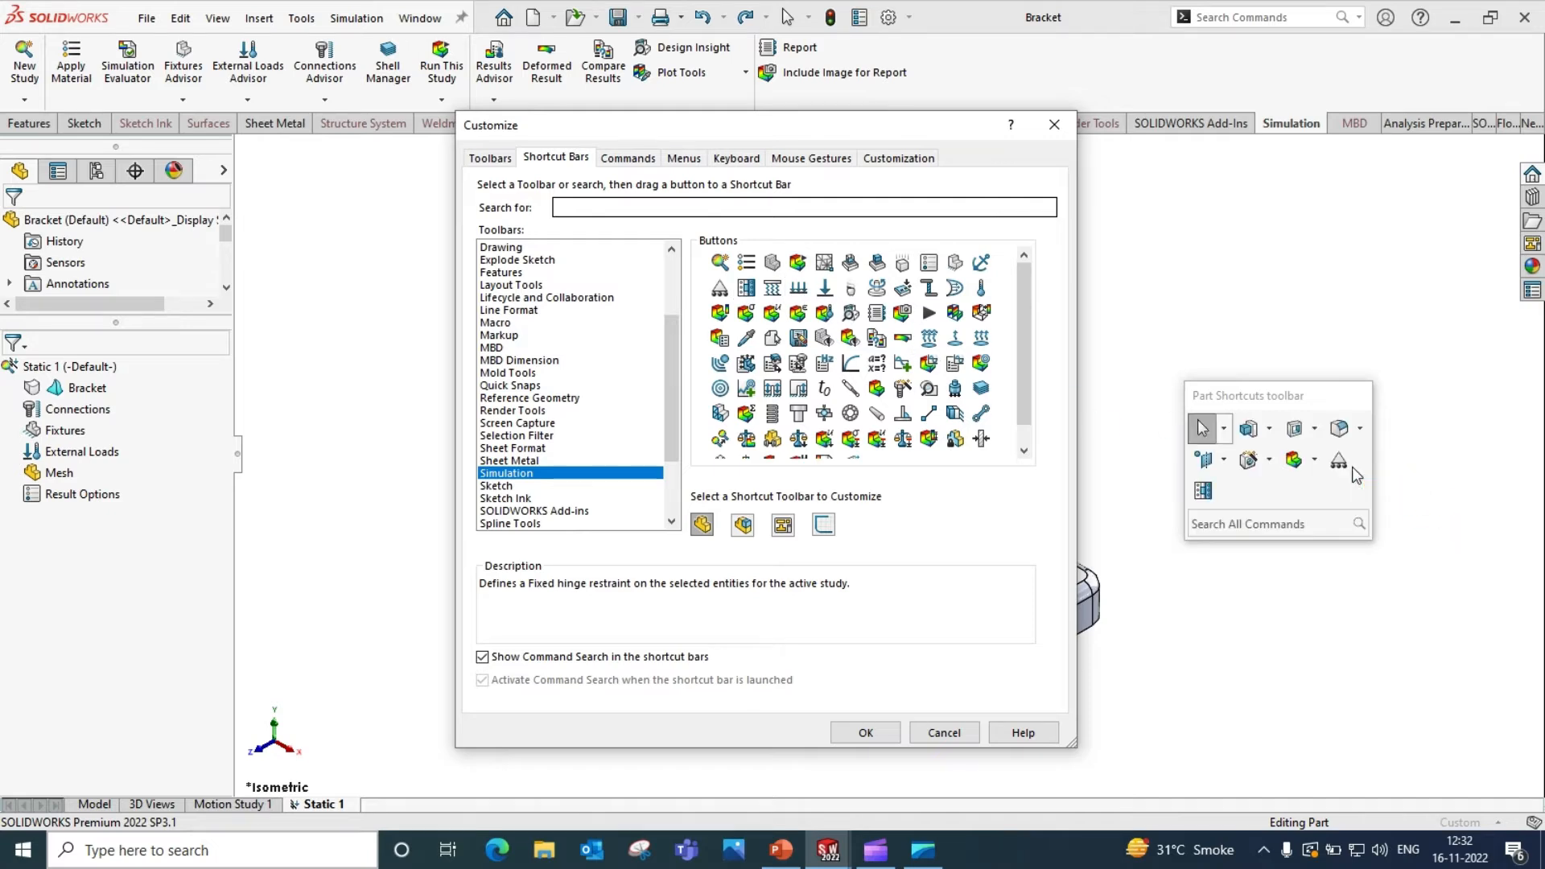
left_click(777, 290)
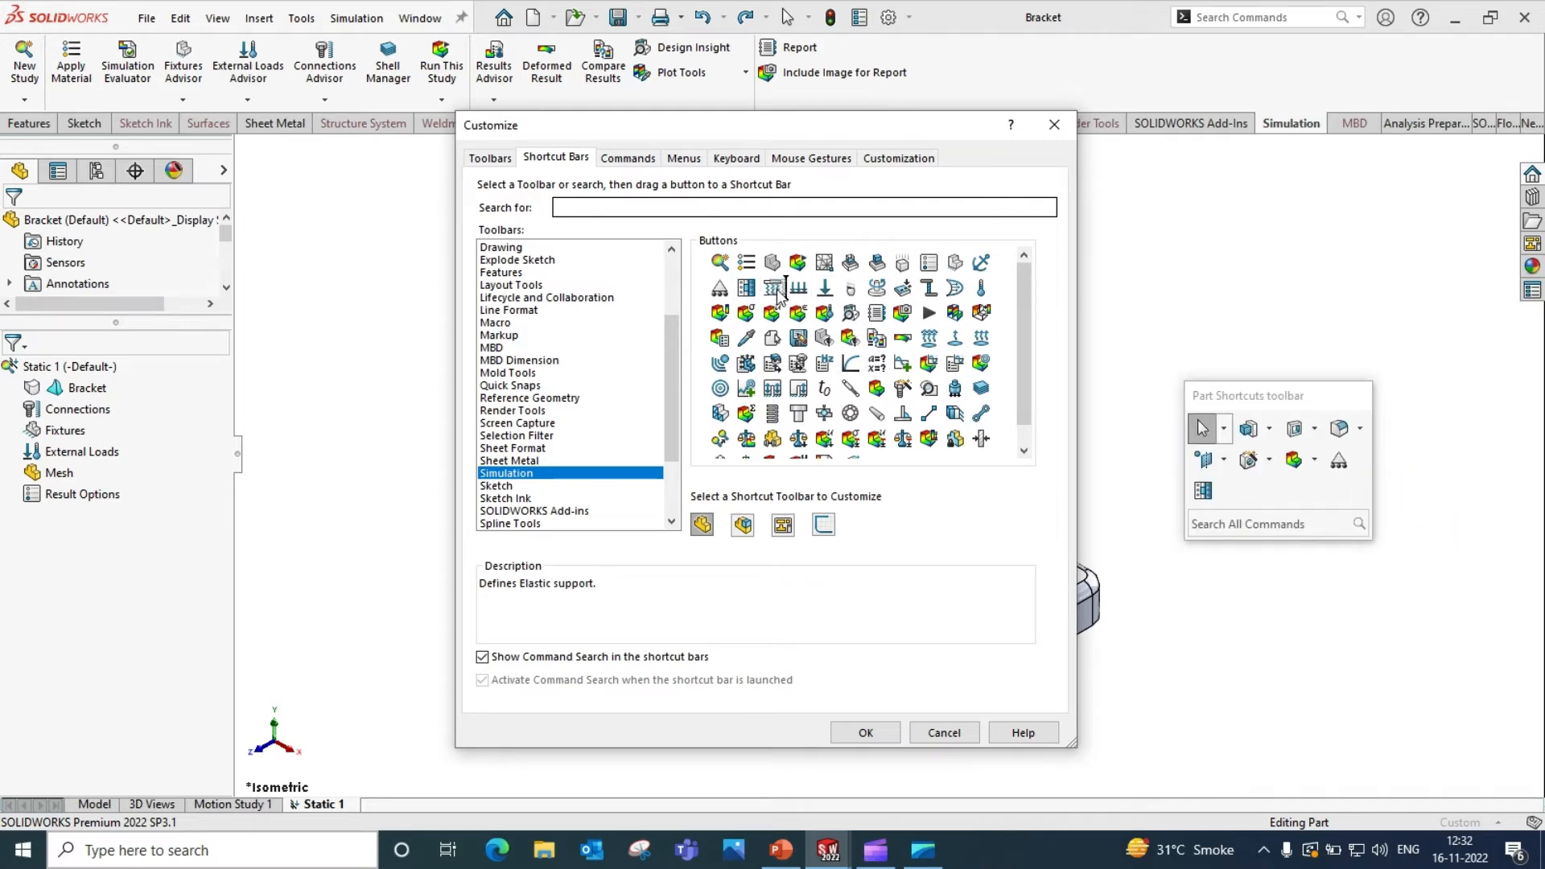
left_click_drag(774, 288, 1271, 499)
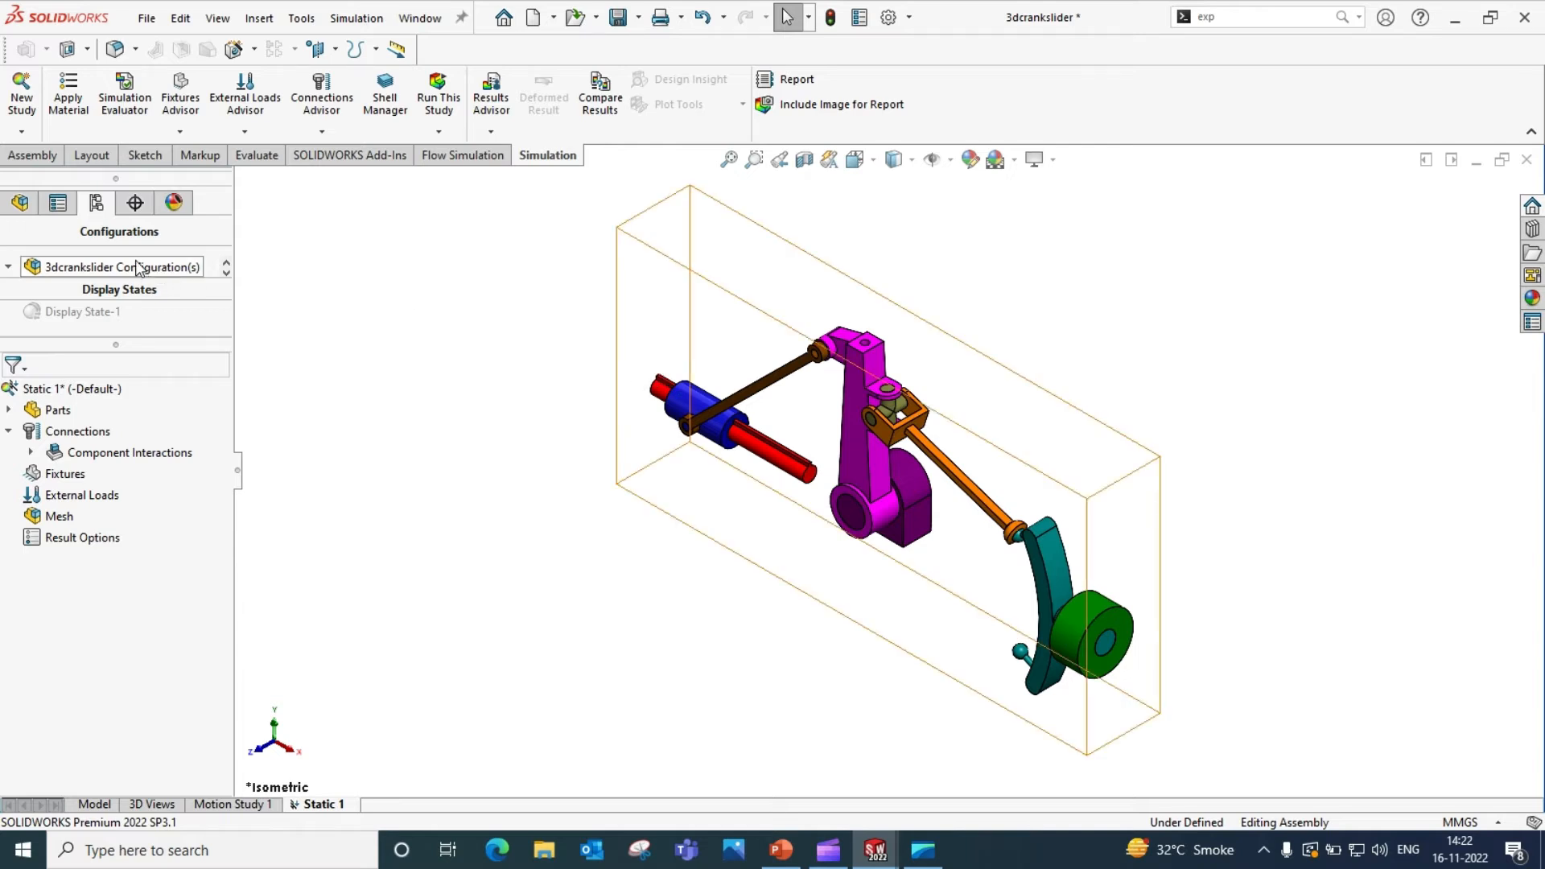
- Explode the 3dcrankslider assembly with its existing exploded view from the default configuration
scroll(137, 264, "down", 2)
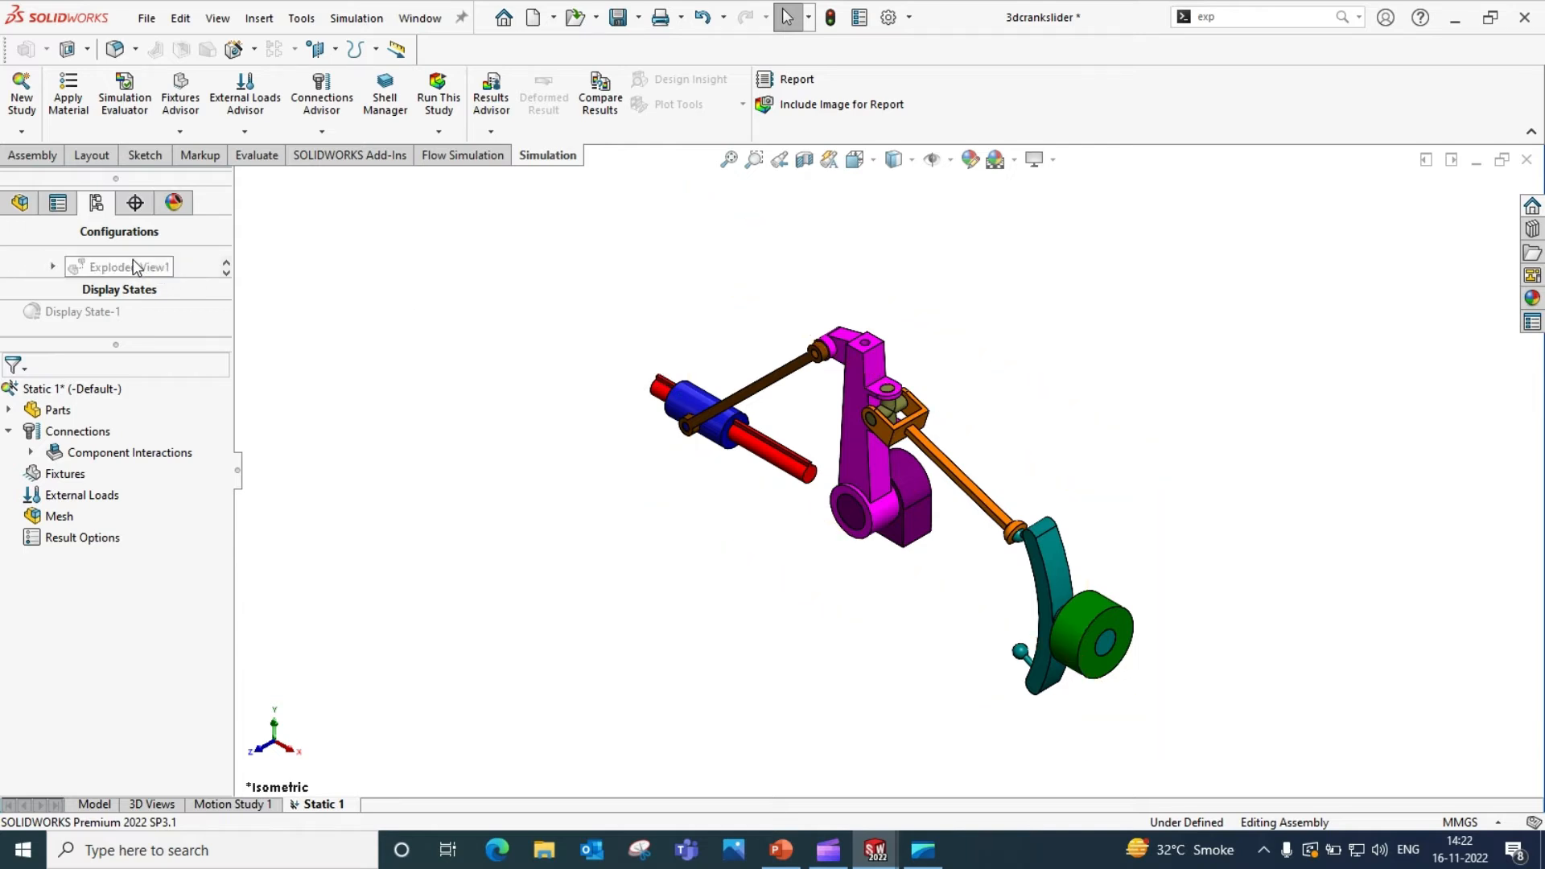
right_click(119, 274)
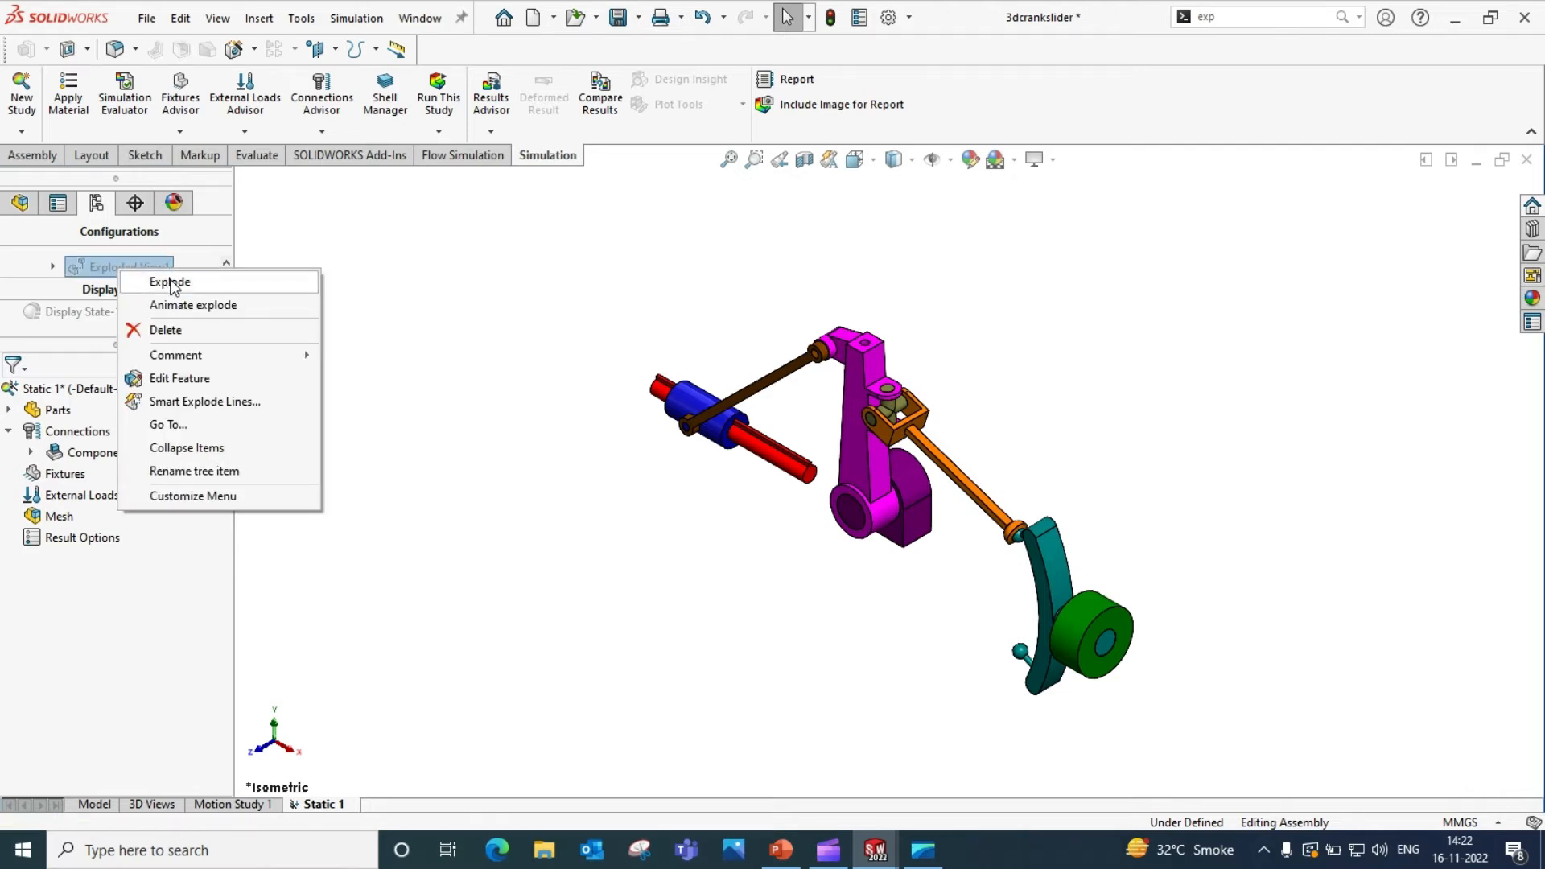
left_click(171, 283)
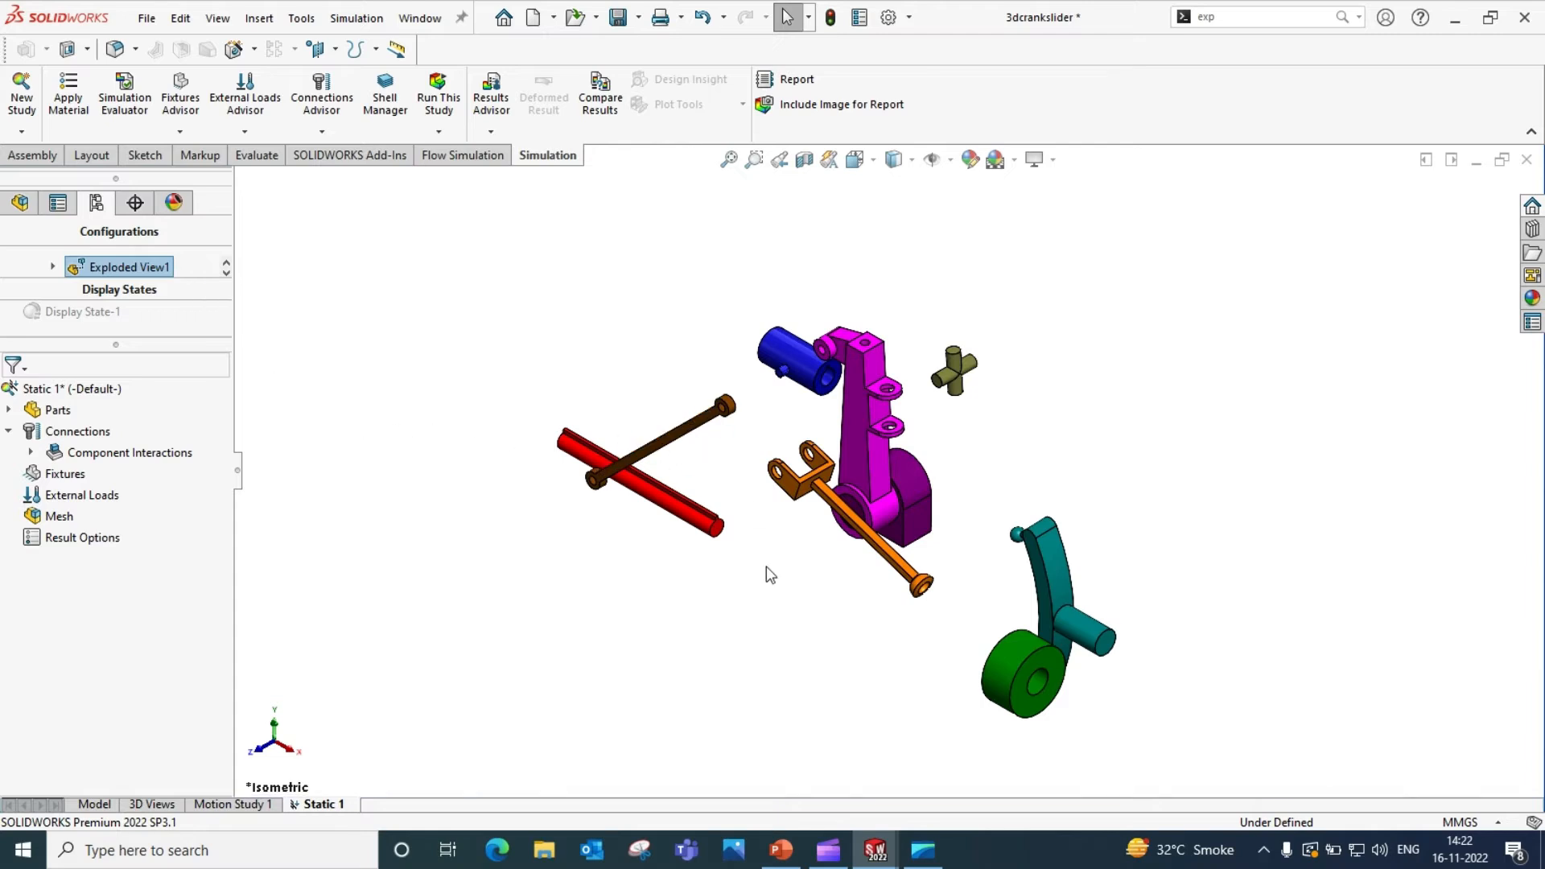
middle_click_drag(738, 599, 821, 544)
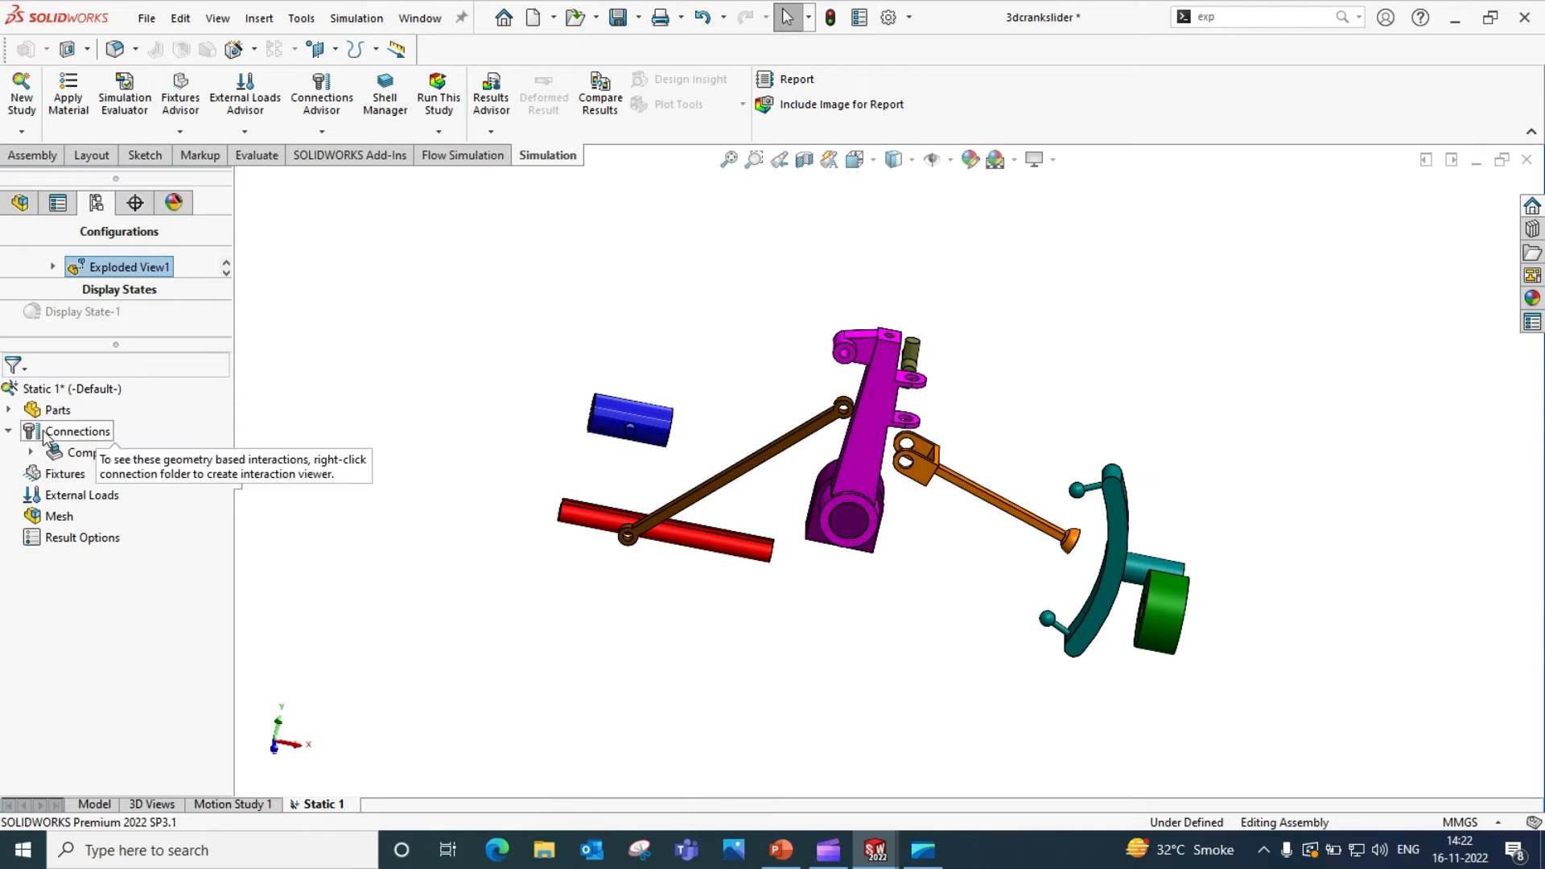
- Start defining local interactions for the Static 1 study's connections and keep the settings pinned open for several definitions
right_click(80, 436)
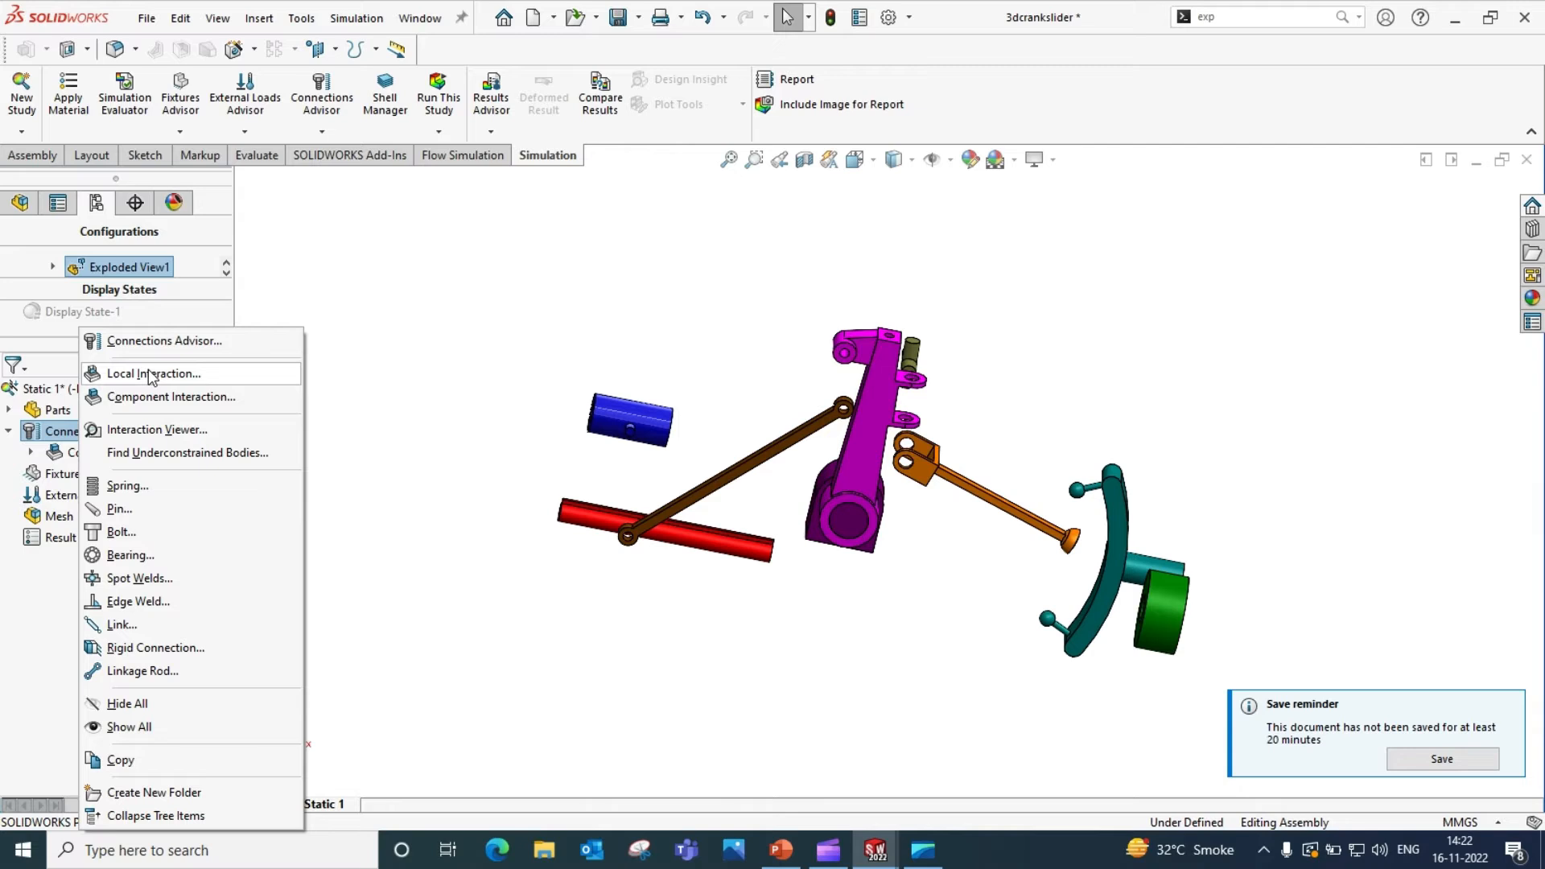
left_click(150, 375)
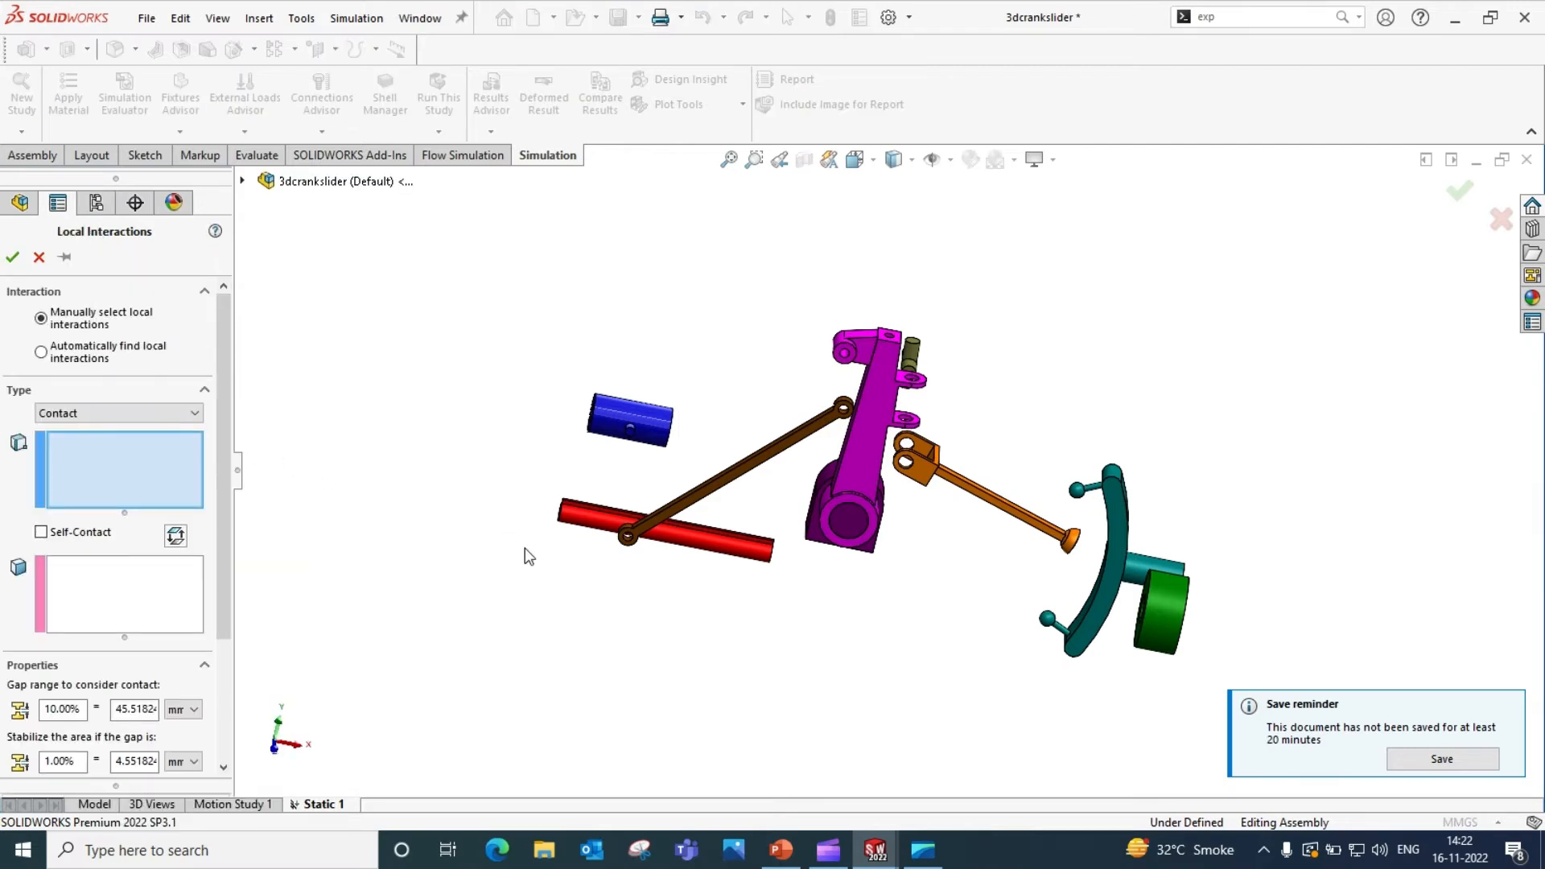
middle_click_drag(536, 542, 649, 628)
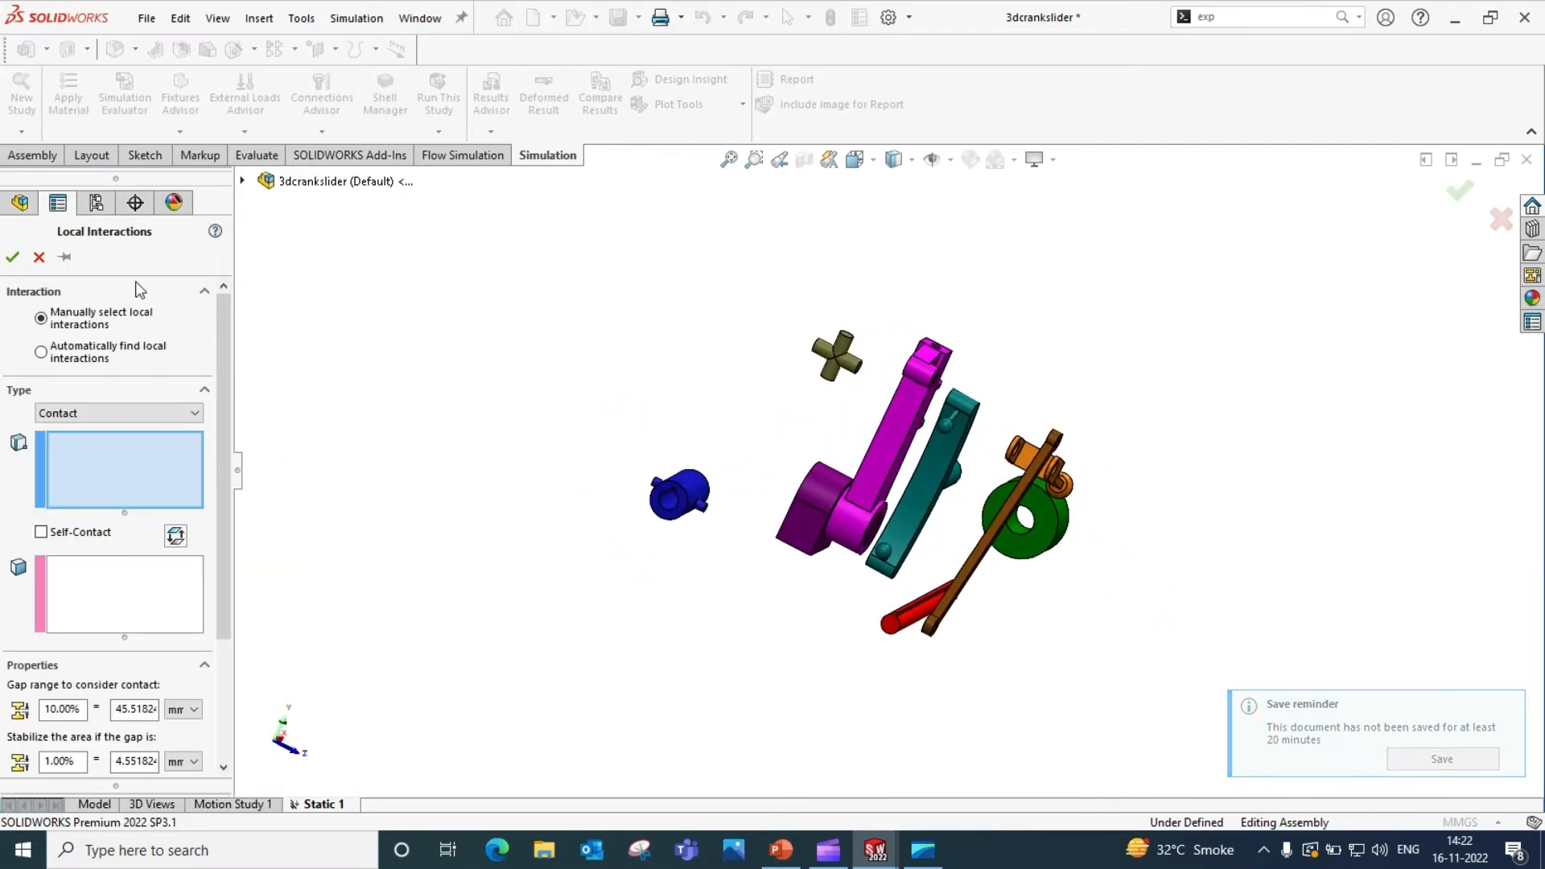
left_click(64, 256)
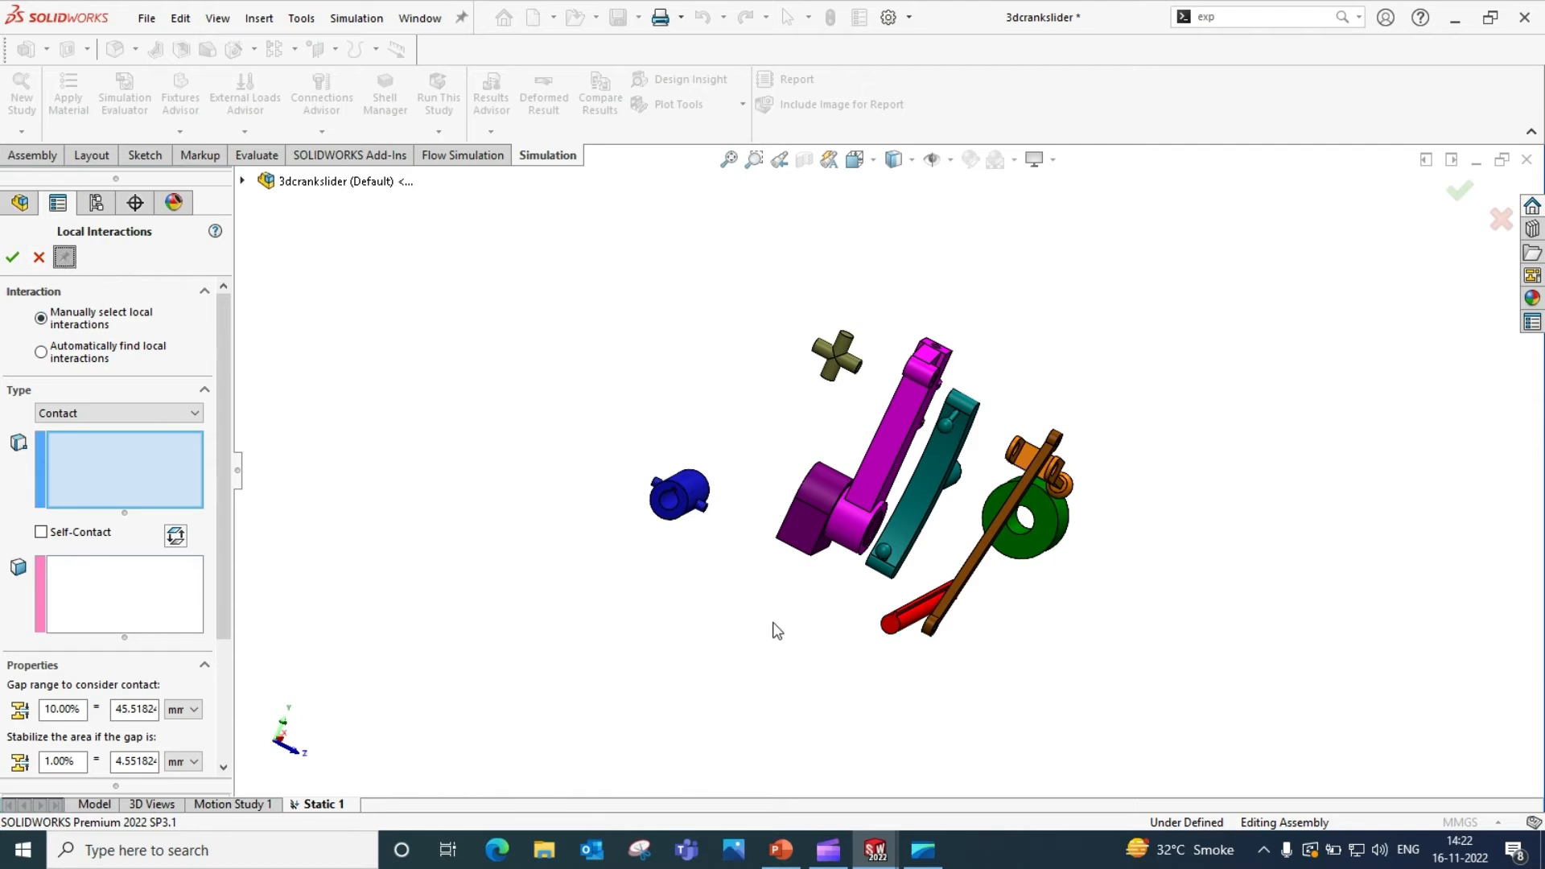
- Select the outer cylindrical face of the red collar shaft as the first face set of the Contact interaction
scroll(820, 555, "down", 2)
mouse_move(854, 594)
middle_mouse_down()
mouse_move(897, 604)
mouse_move(861, 606)
middle_mouse_up()
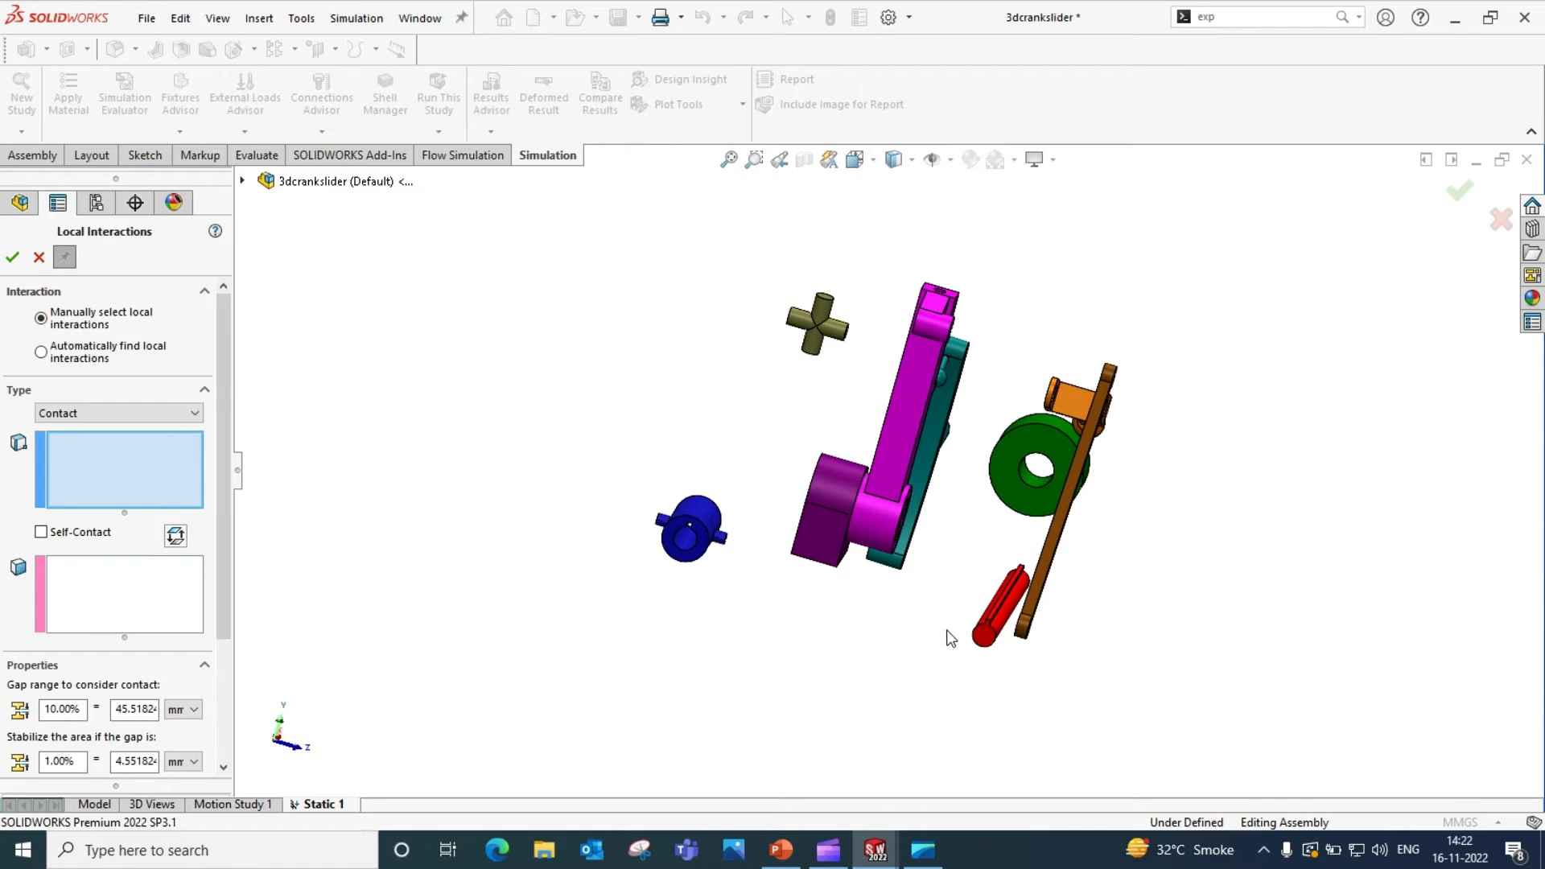
scroll(965, 632, "down", 3)
left_click(966, 595)
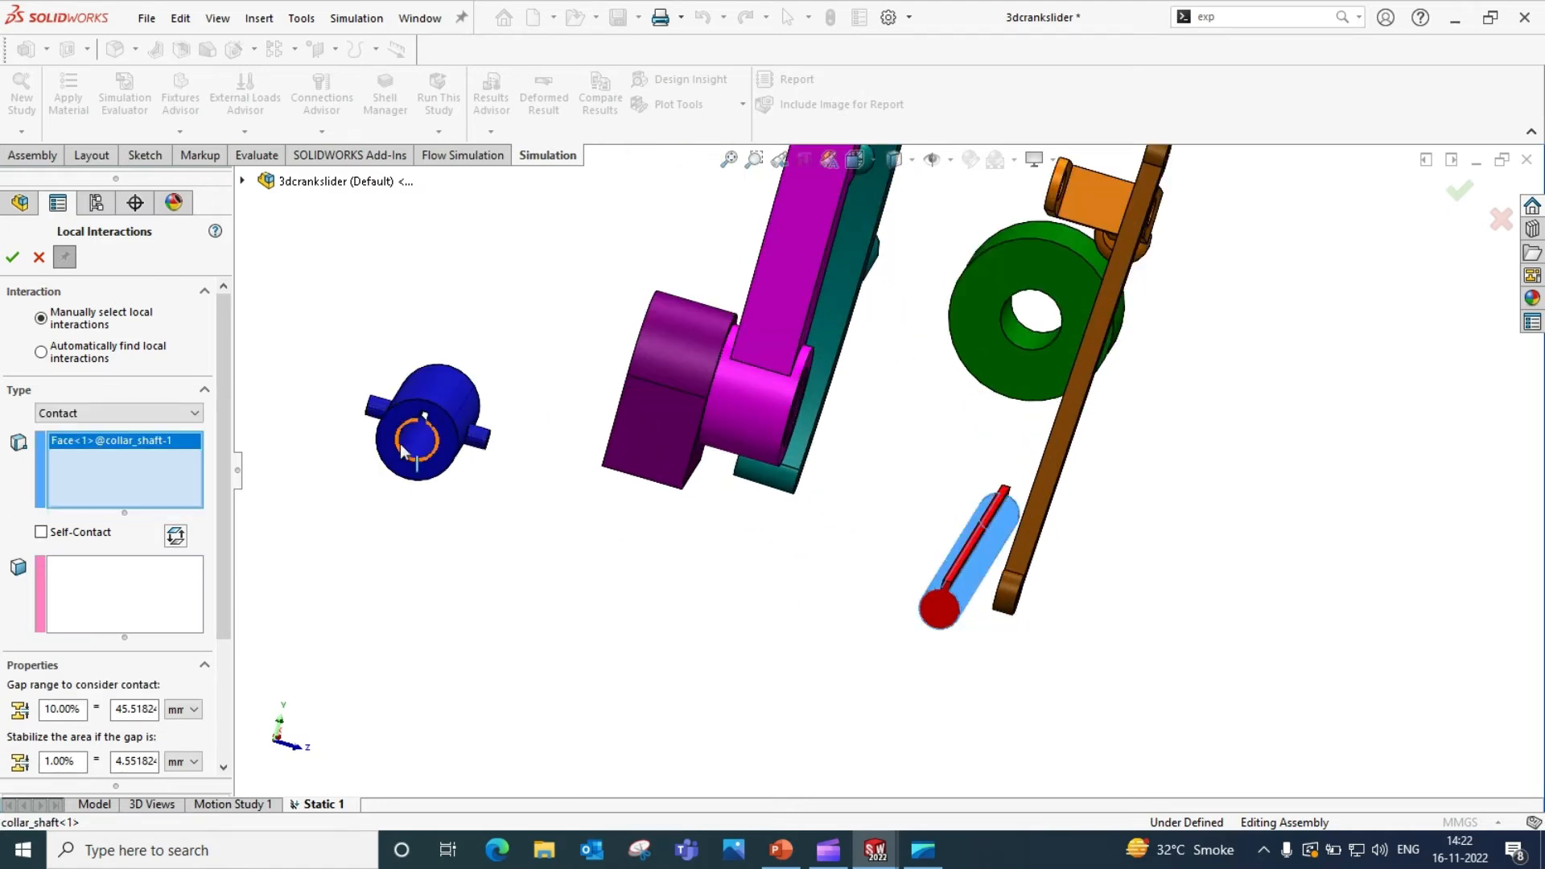
left_click(409, 447)
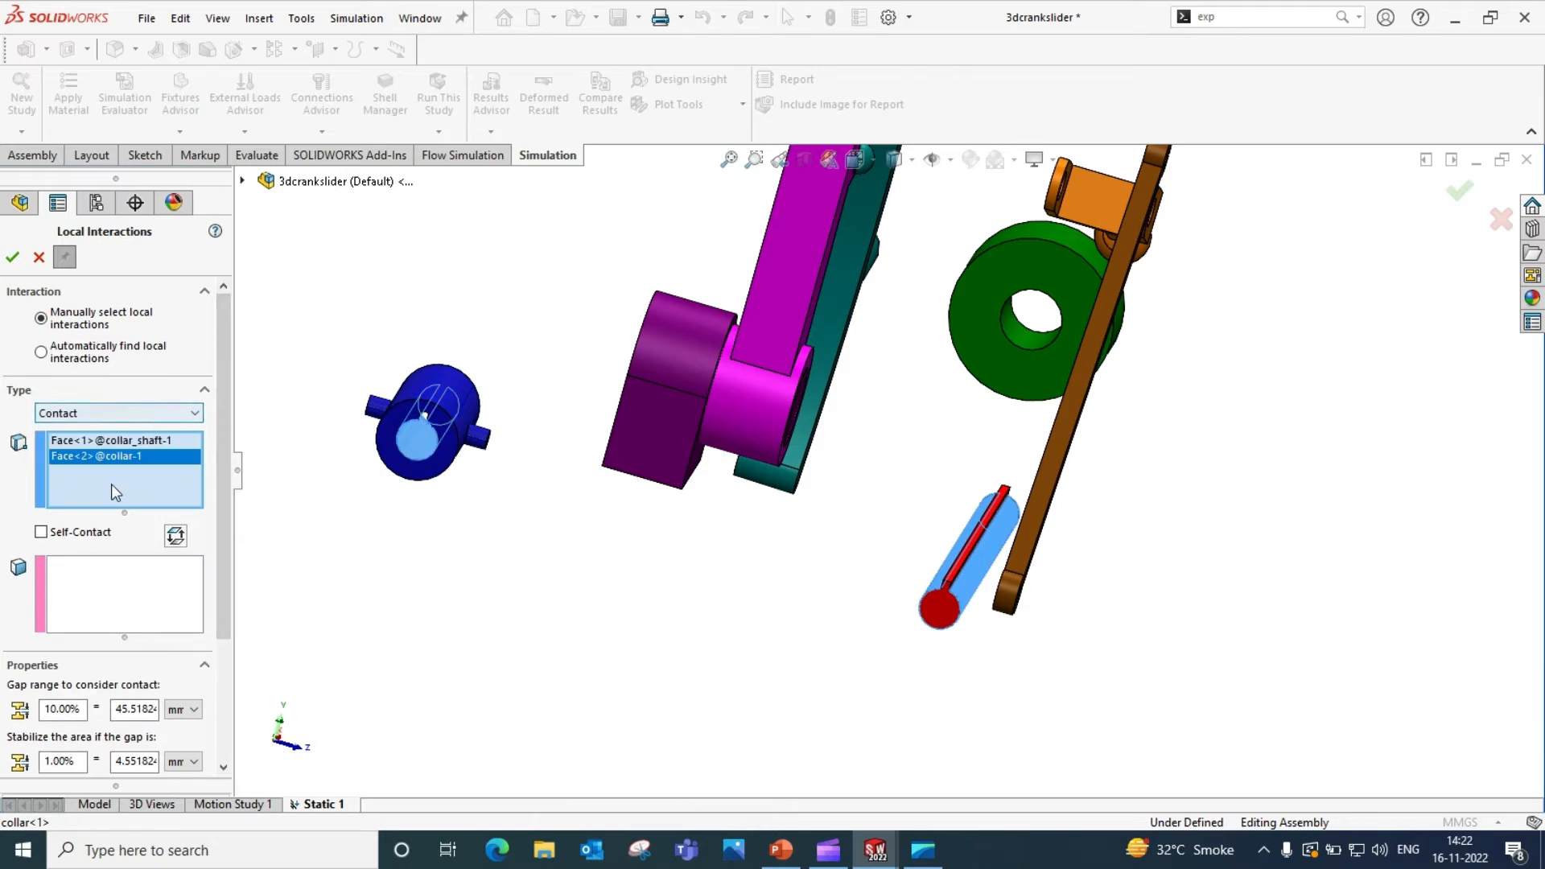
right_click(104, 457)
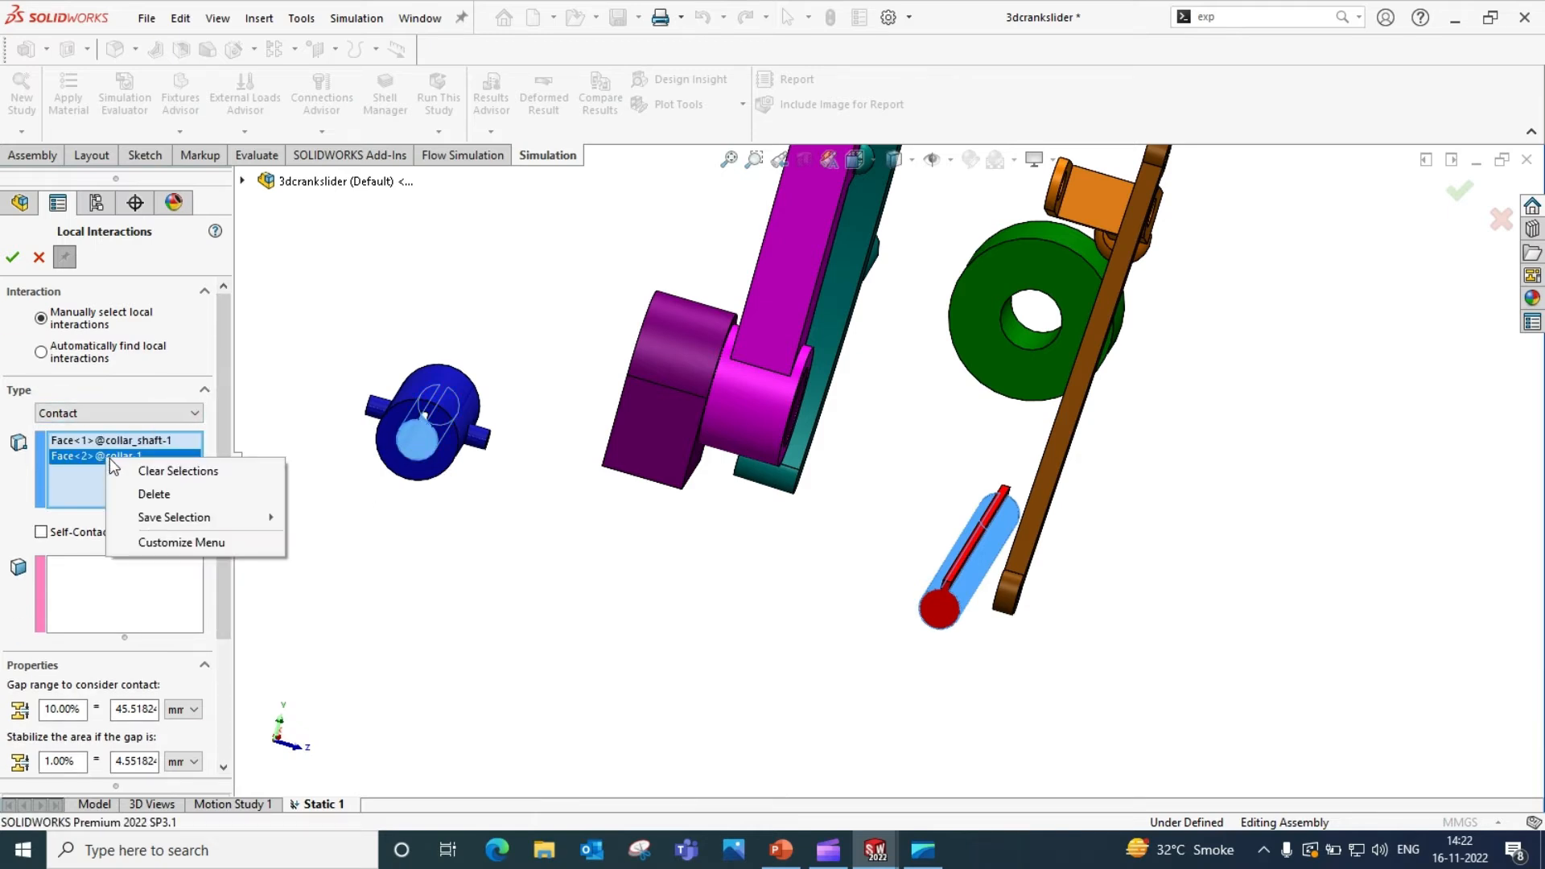
left_click(152, 496)
- Assign the blue collar's bore face as the second face set, keep the type Contact, and accept the interaction with the collar shaft
left_click(145, 573)
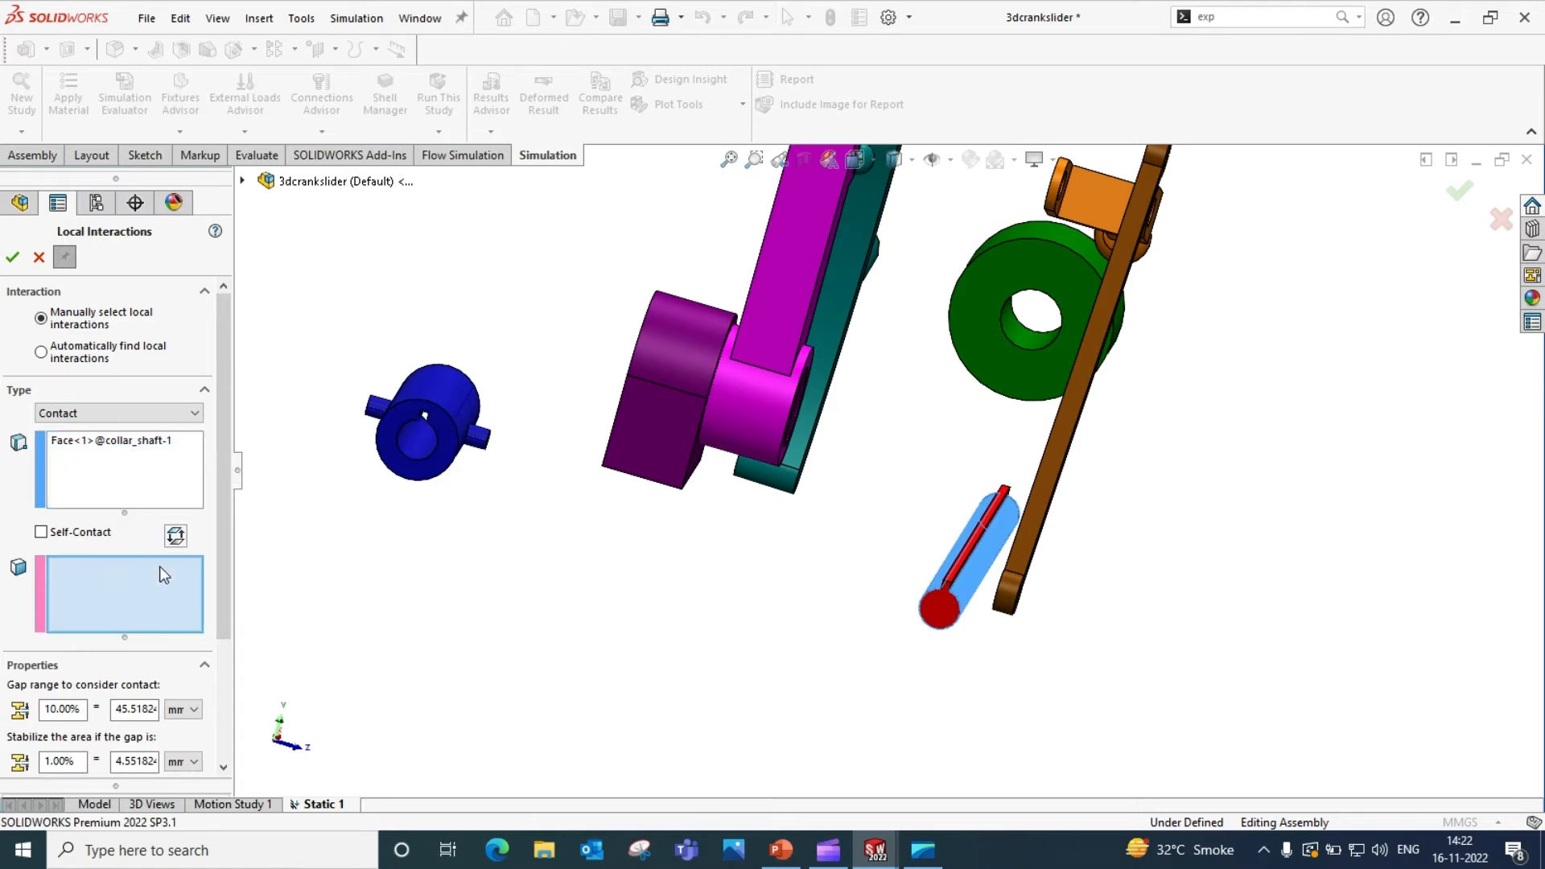
left_click(418, 440)
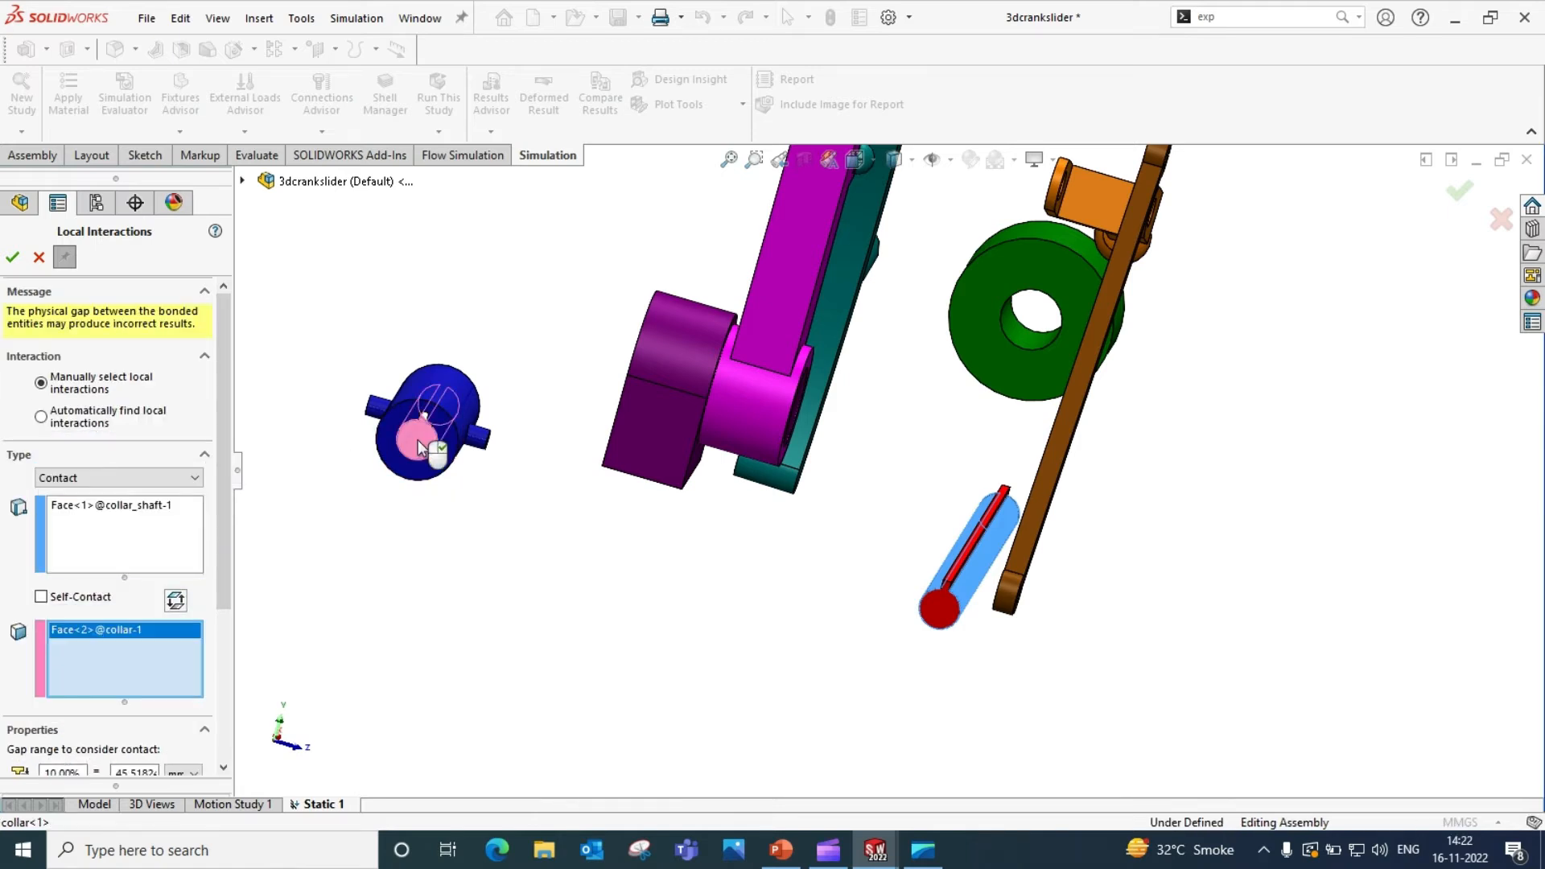
left_click(114, 480)
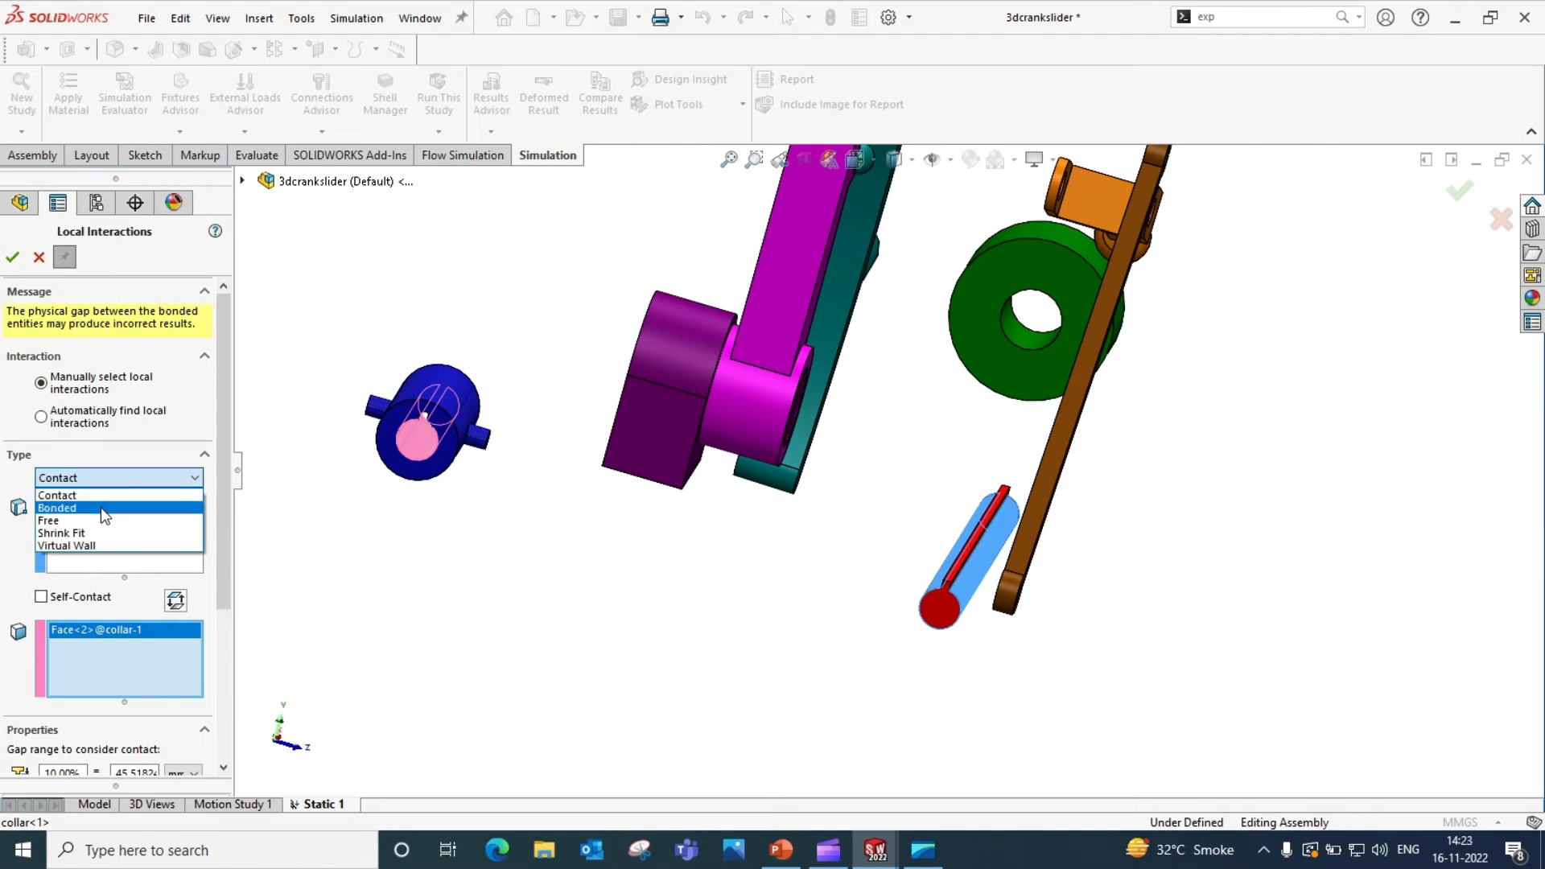
left_click(96, 495)
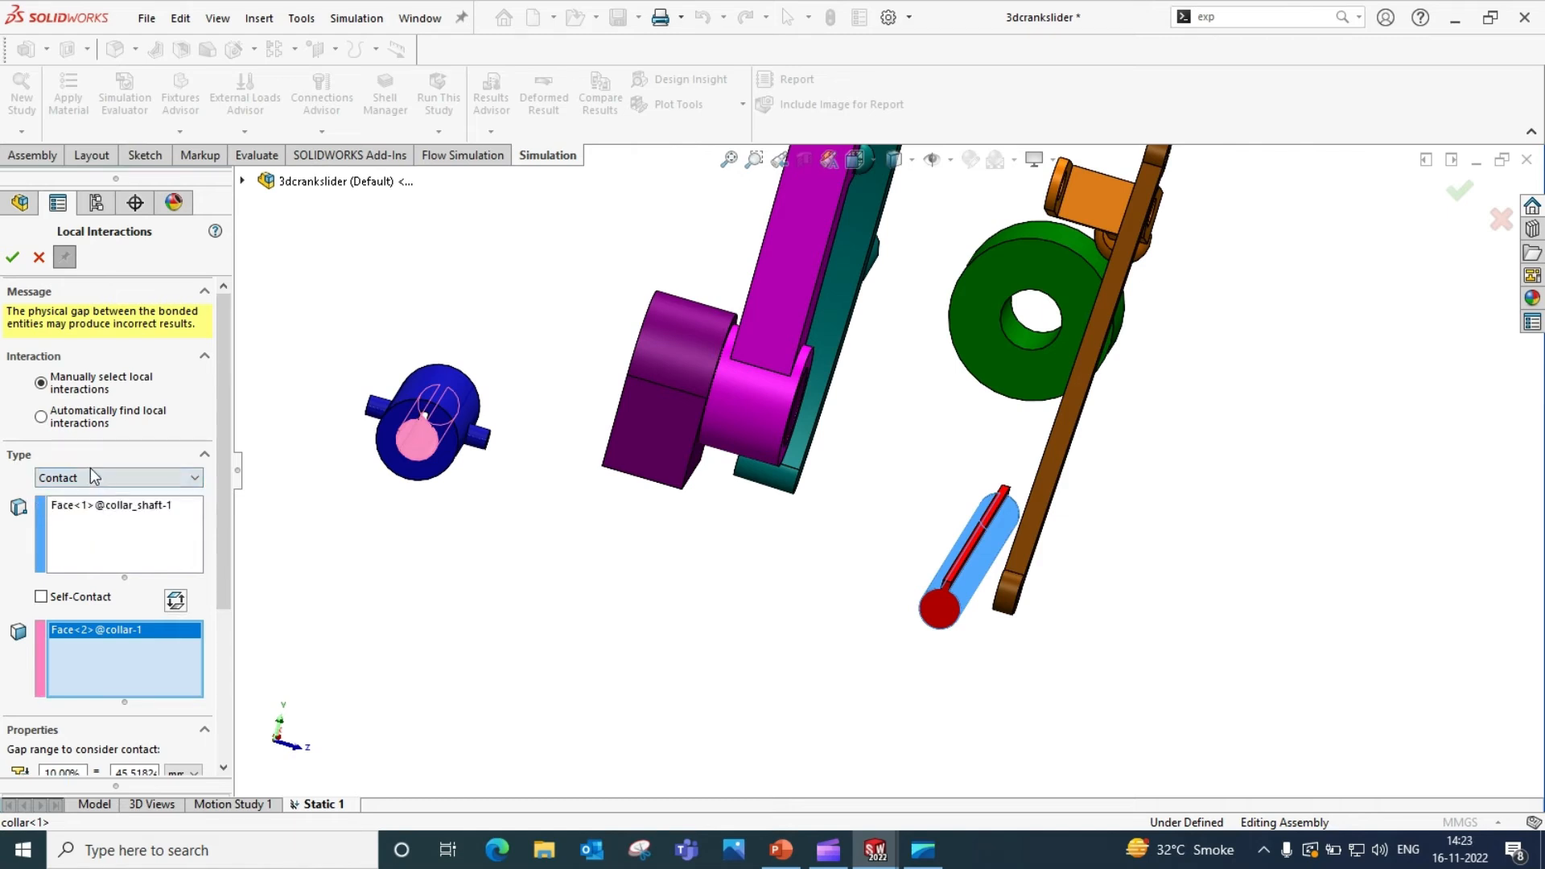
left_click(12, 257)
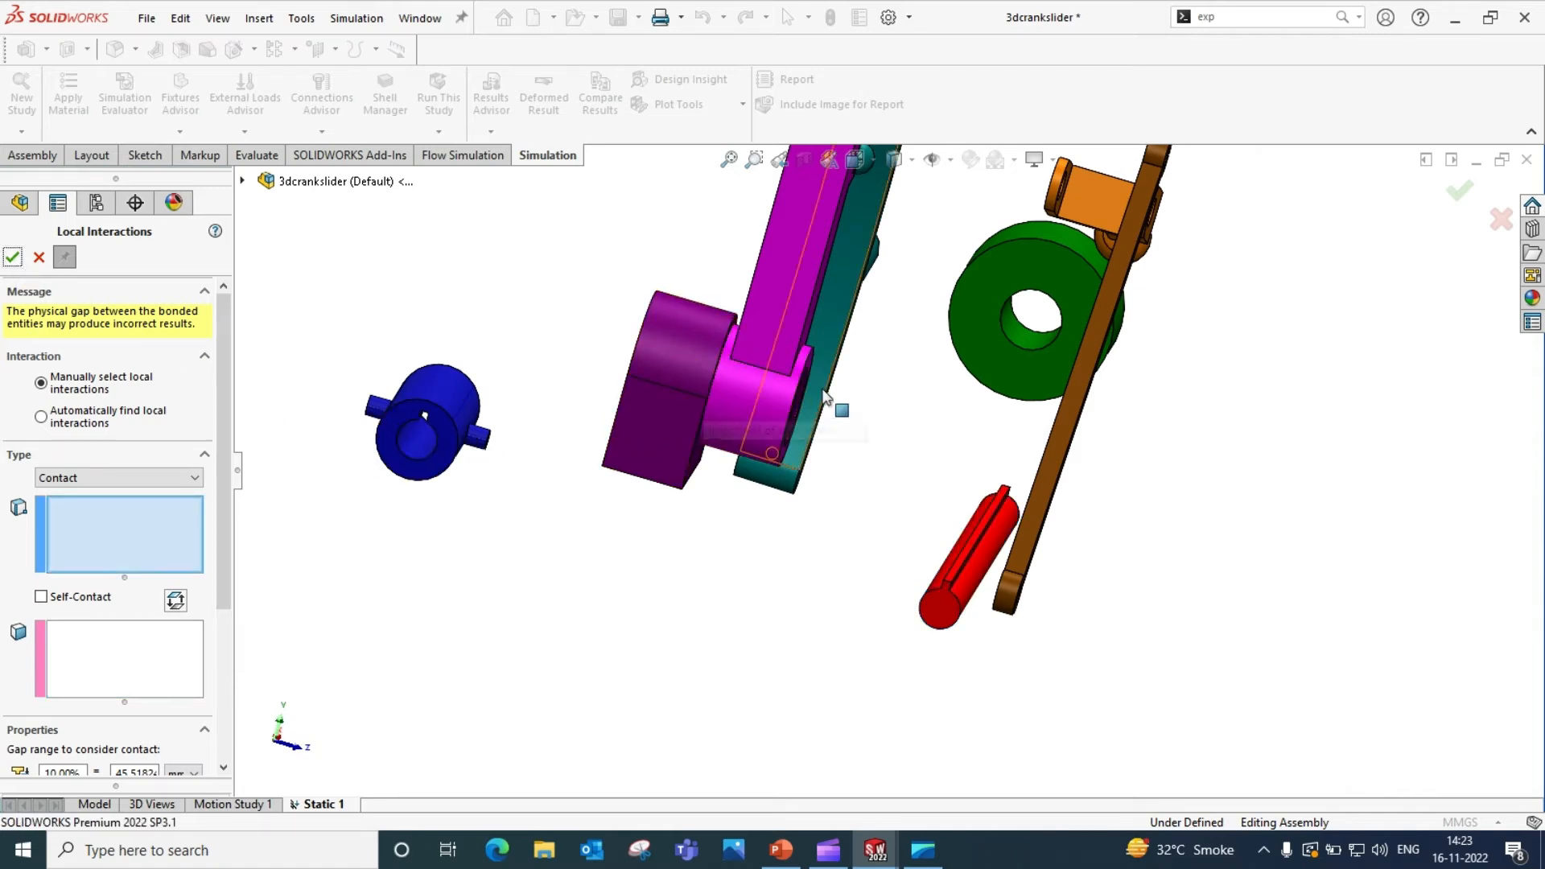
- Define a Contact interaction between the green crank housing's bore face and the teal crank's 19.05 mm cylindrical shaft face, and accept it
middle_click_drag(881, 480, 941, 441)
scroll(911, 509, "up", 3)
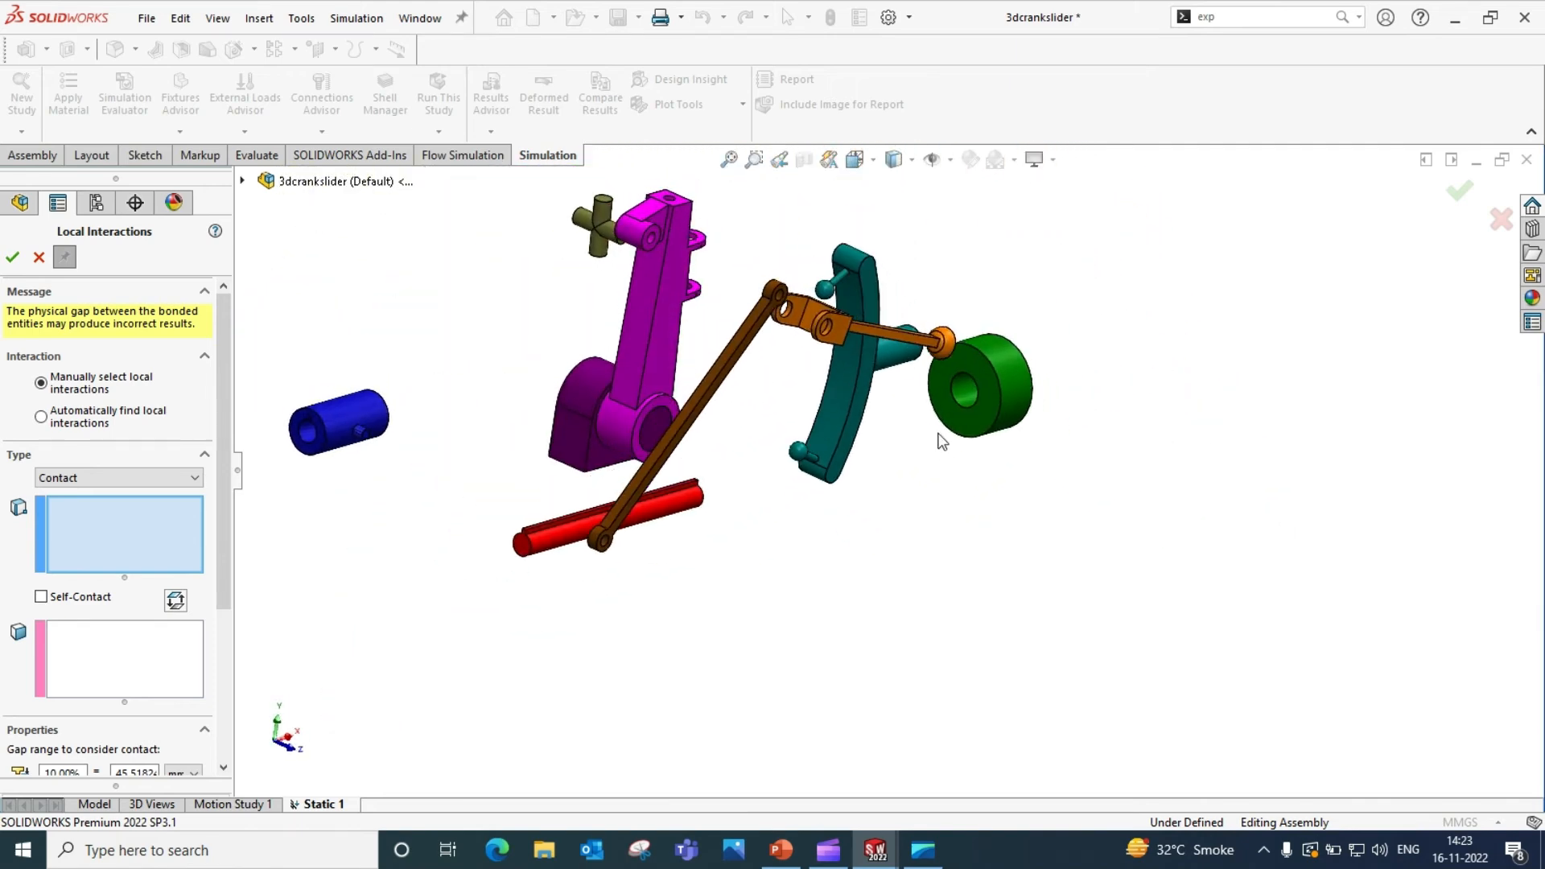
left_click(957, 396)
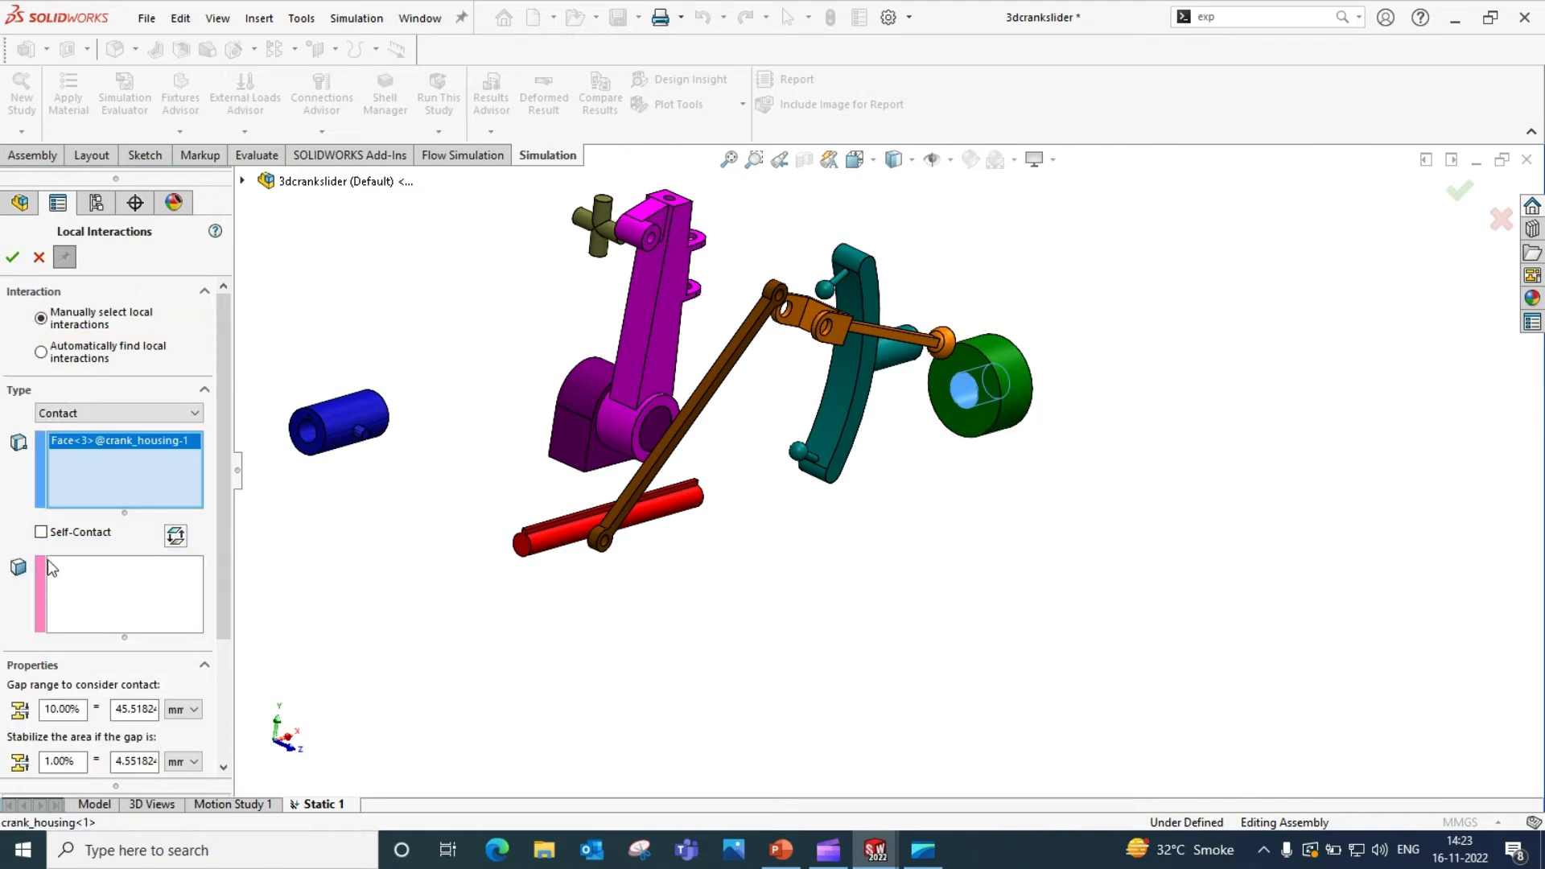
left_click(104, 582)
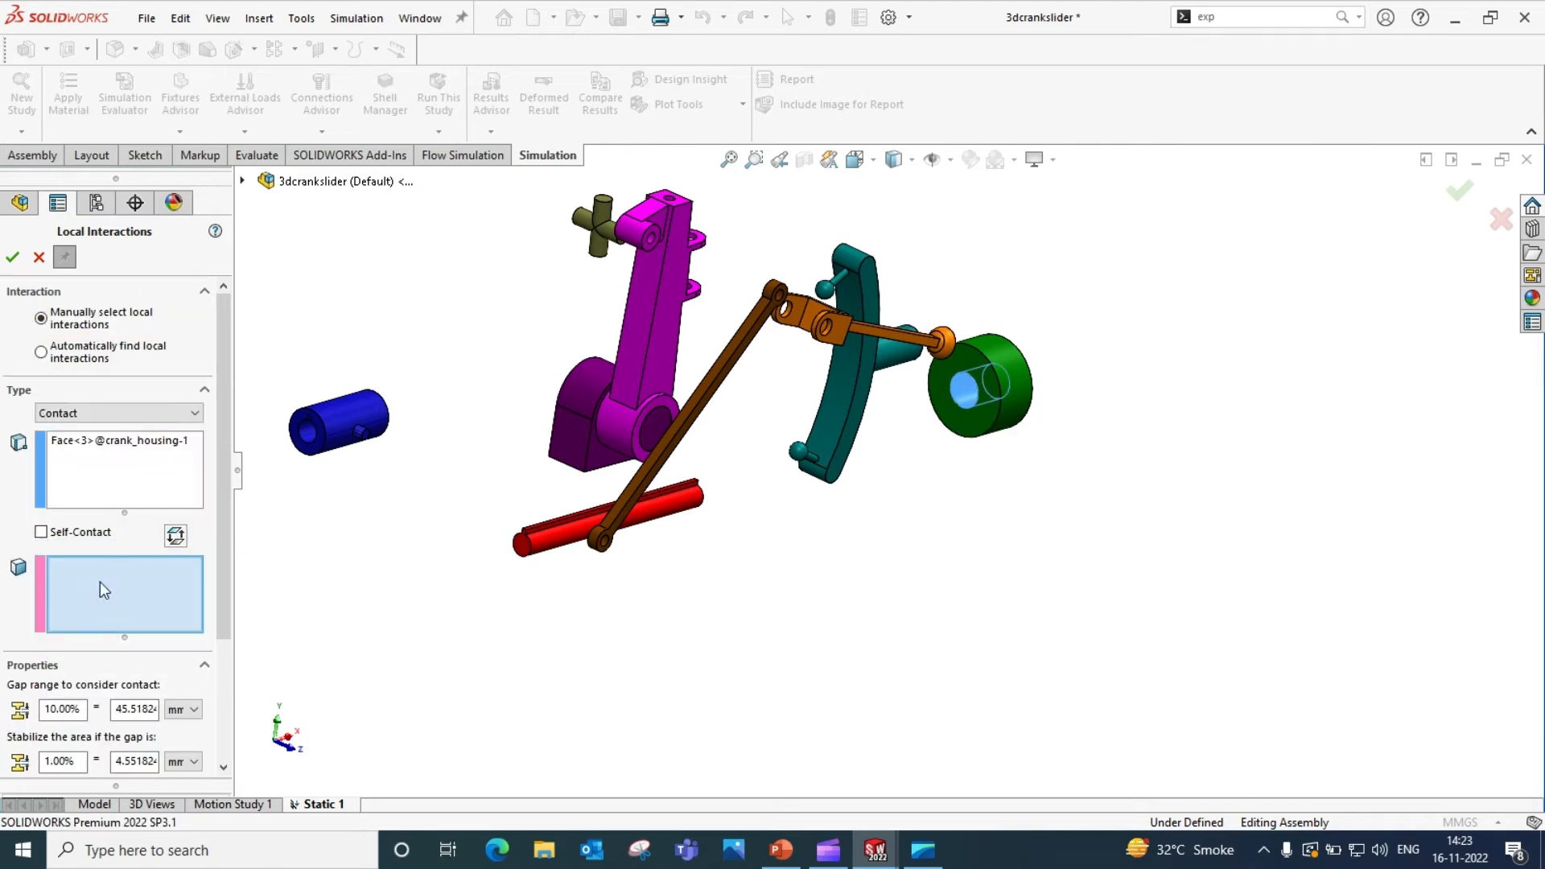
left_click(904, 354)
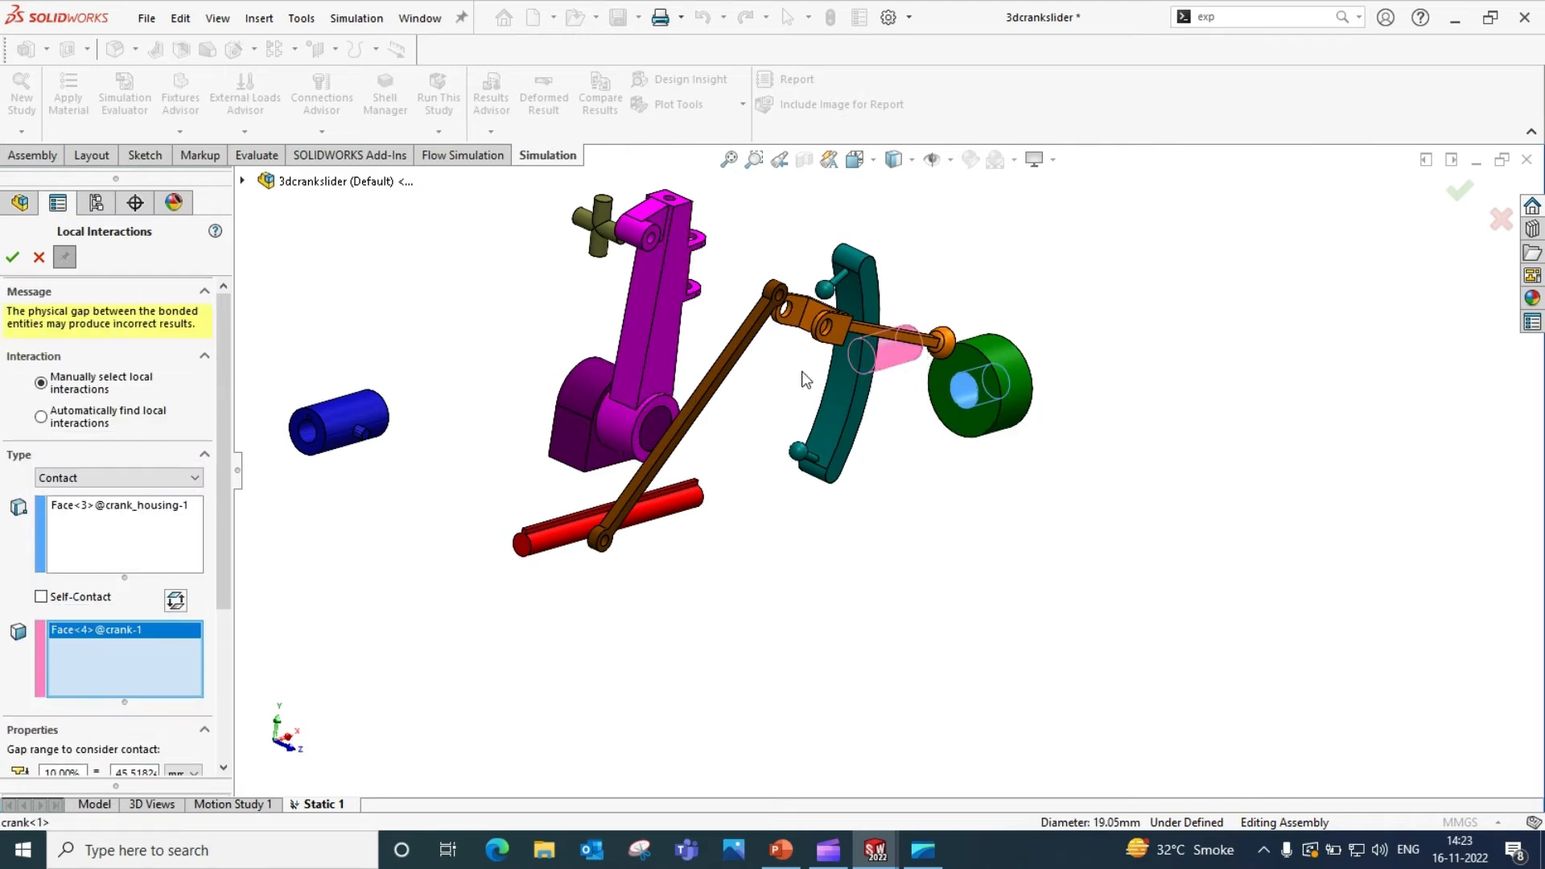
left_click(12, 257)
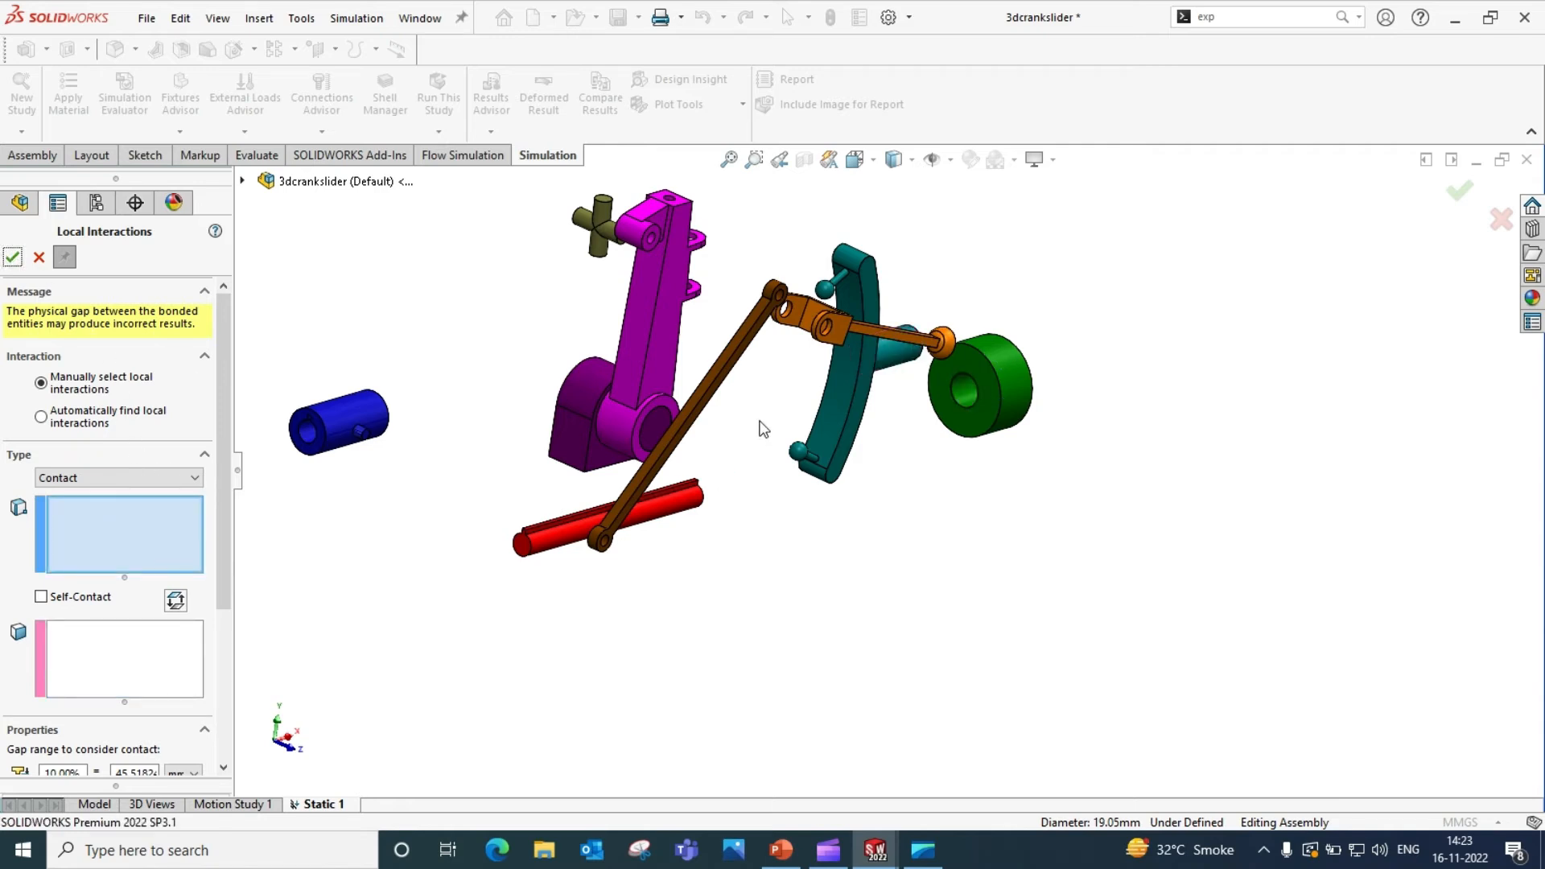
- Assign the orange link's spherical socket face as the first face set, removing the crank's ball face from that set
middle_click_drag(853, 378, 817, 384)
scroll(829, 380, "down", 5)
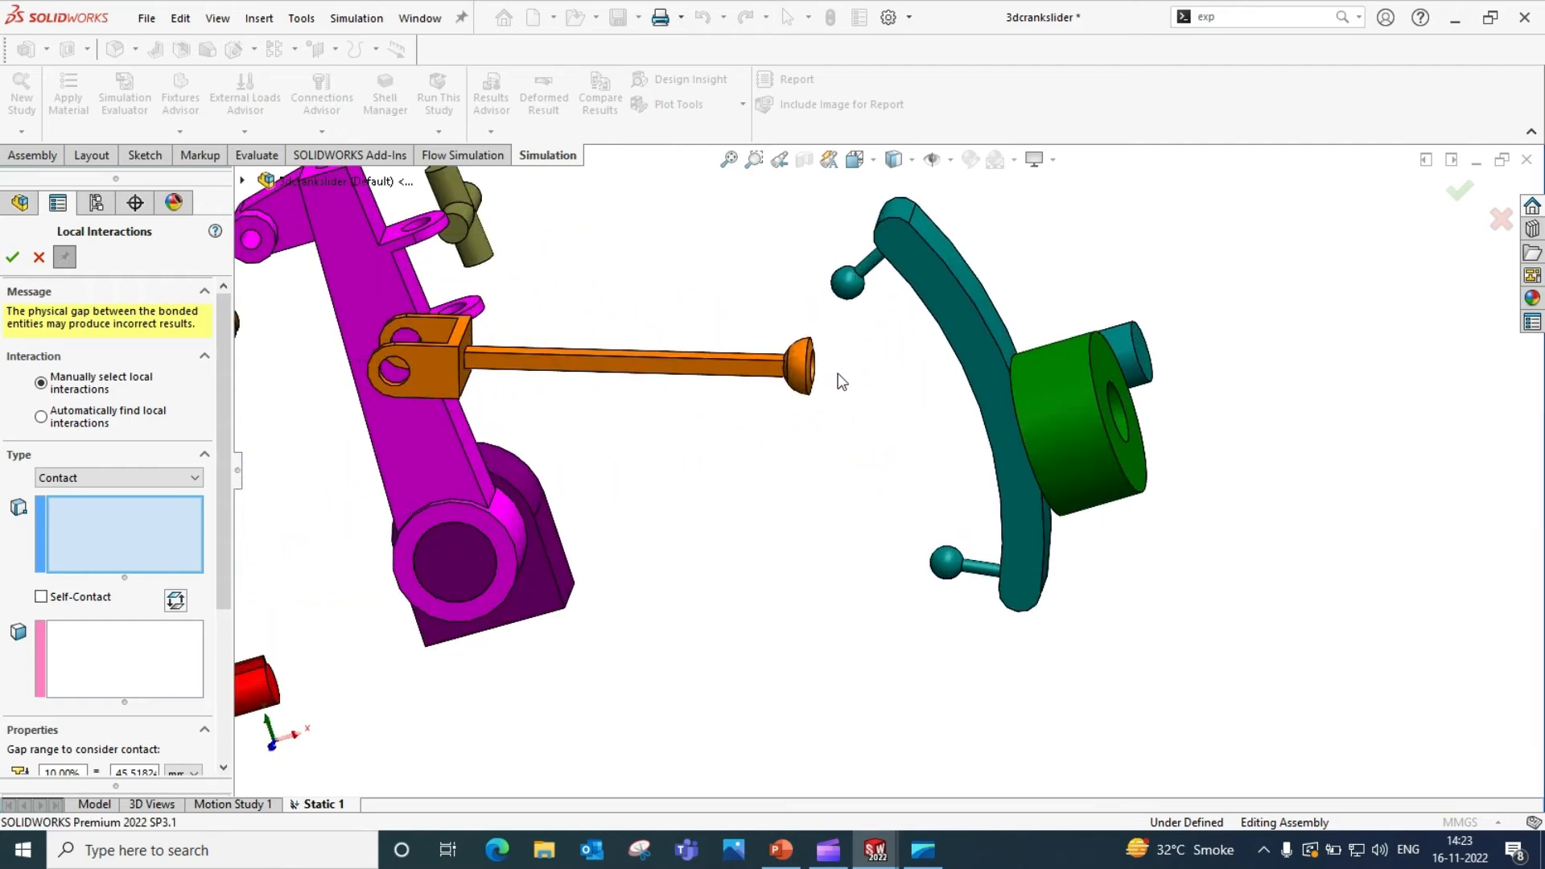
scroll(811, 372, "down", 4)
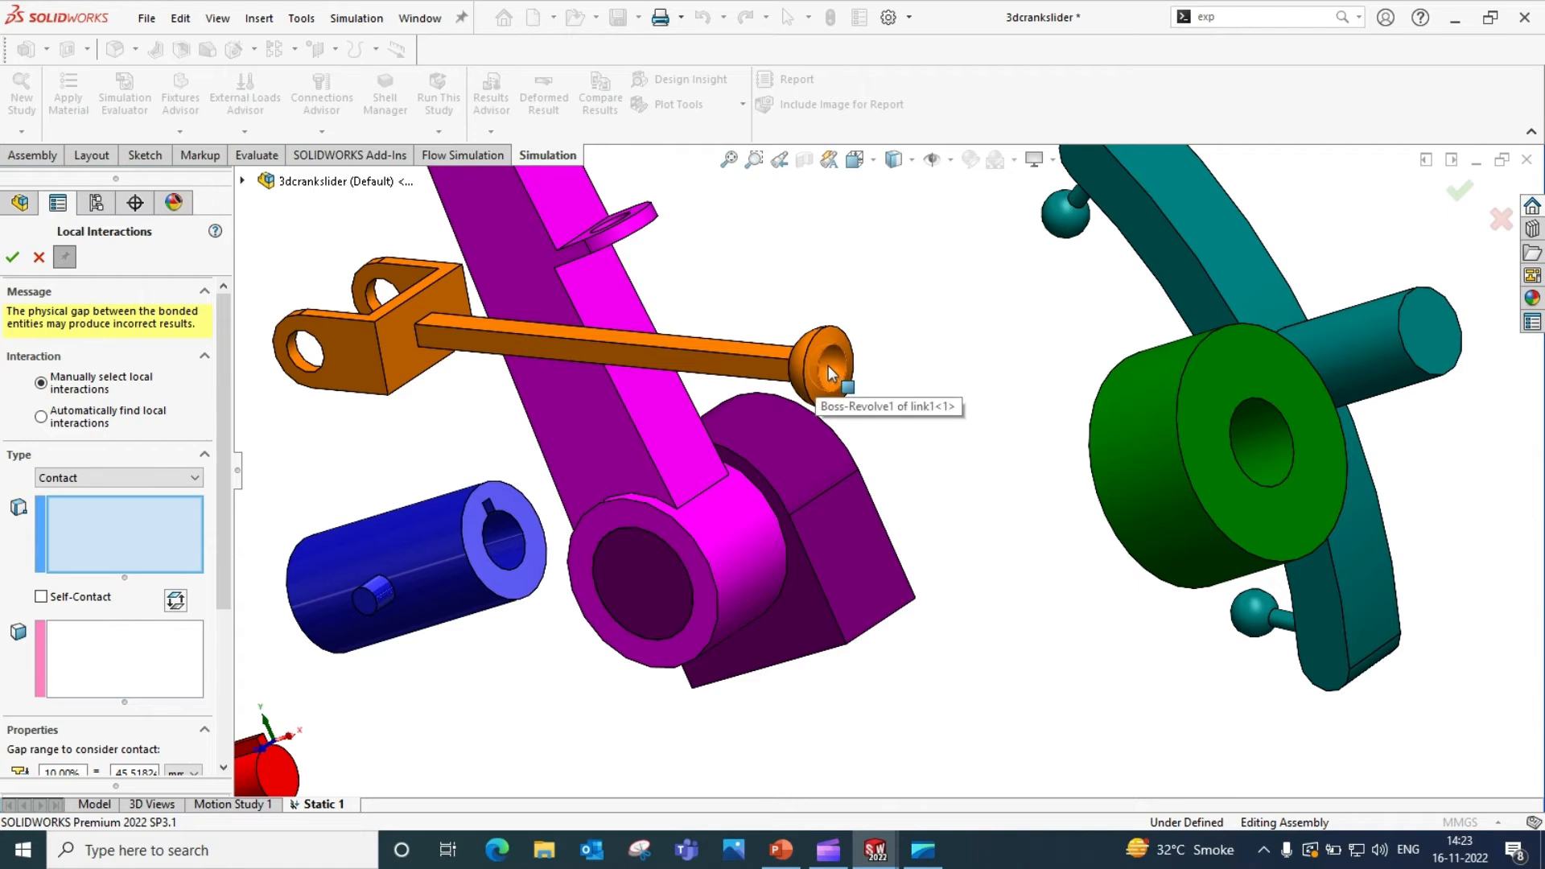
left_click(842, 366)
left_click(1050, 215)
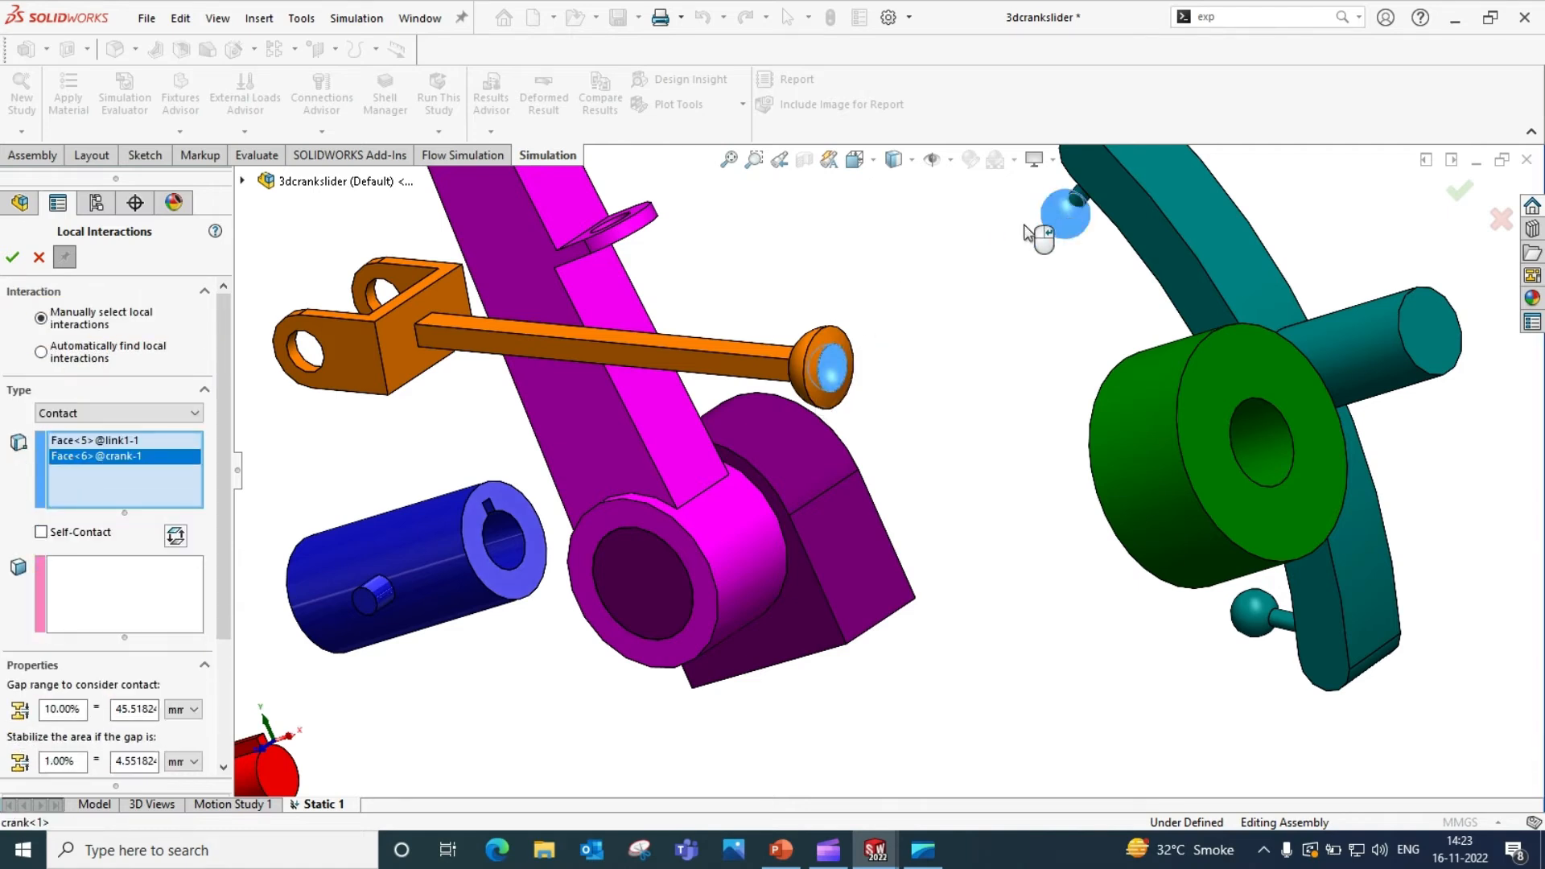
right_click(118, 452)
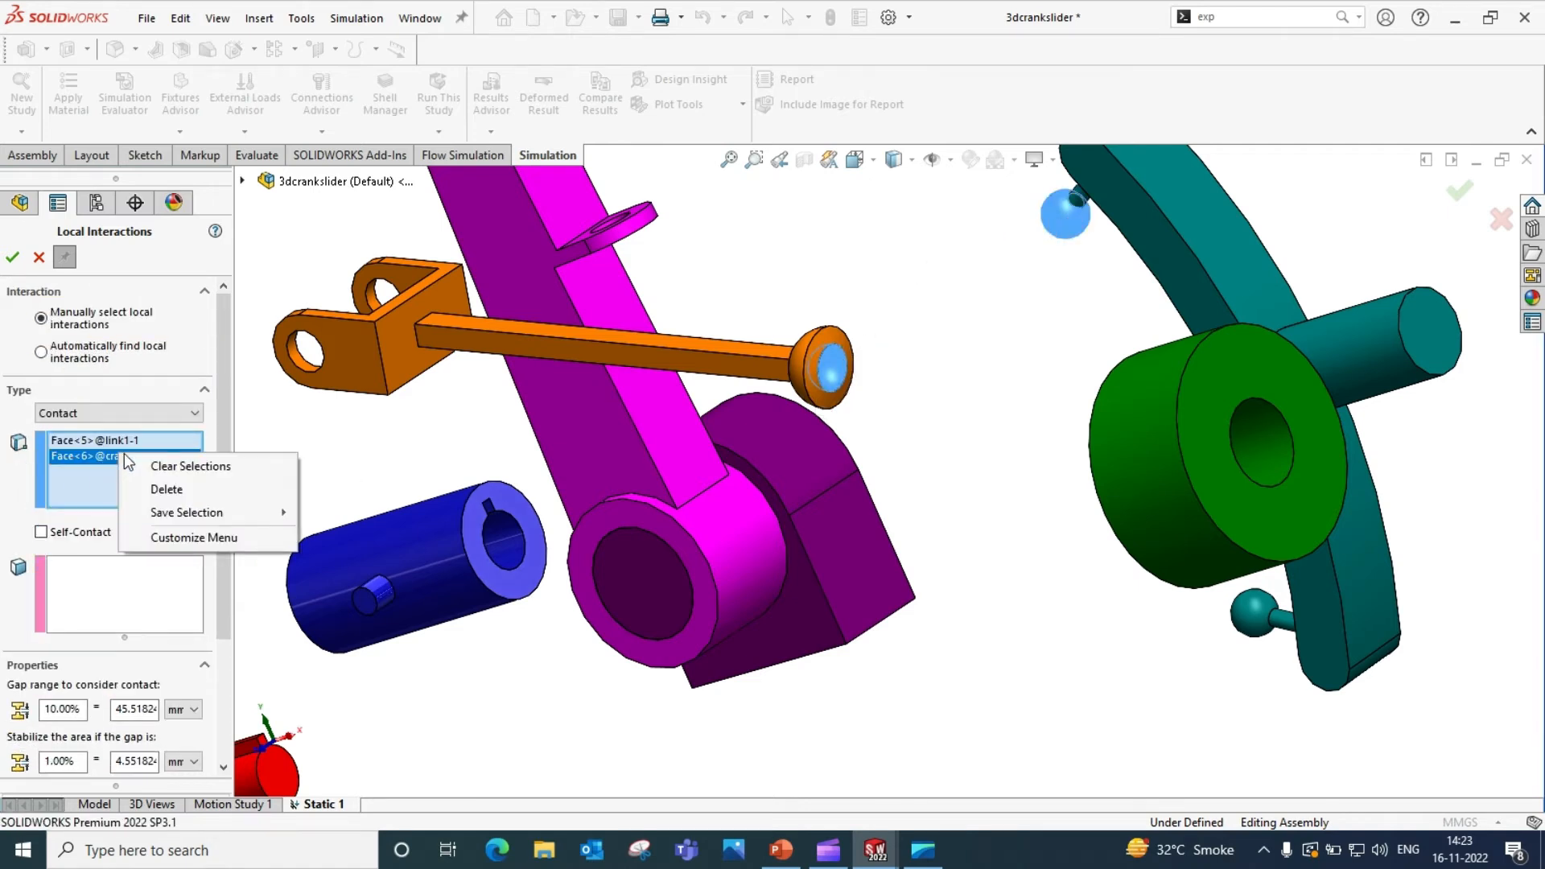
left_click(153, 486)
- Assign the crank's upper ball face as the second face set and accept the Contact interaction with the link socket
left_click(116, 583)
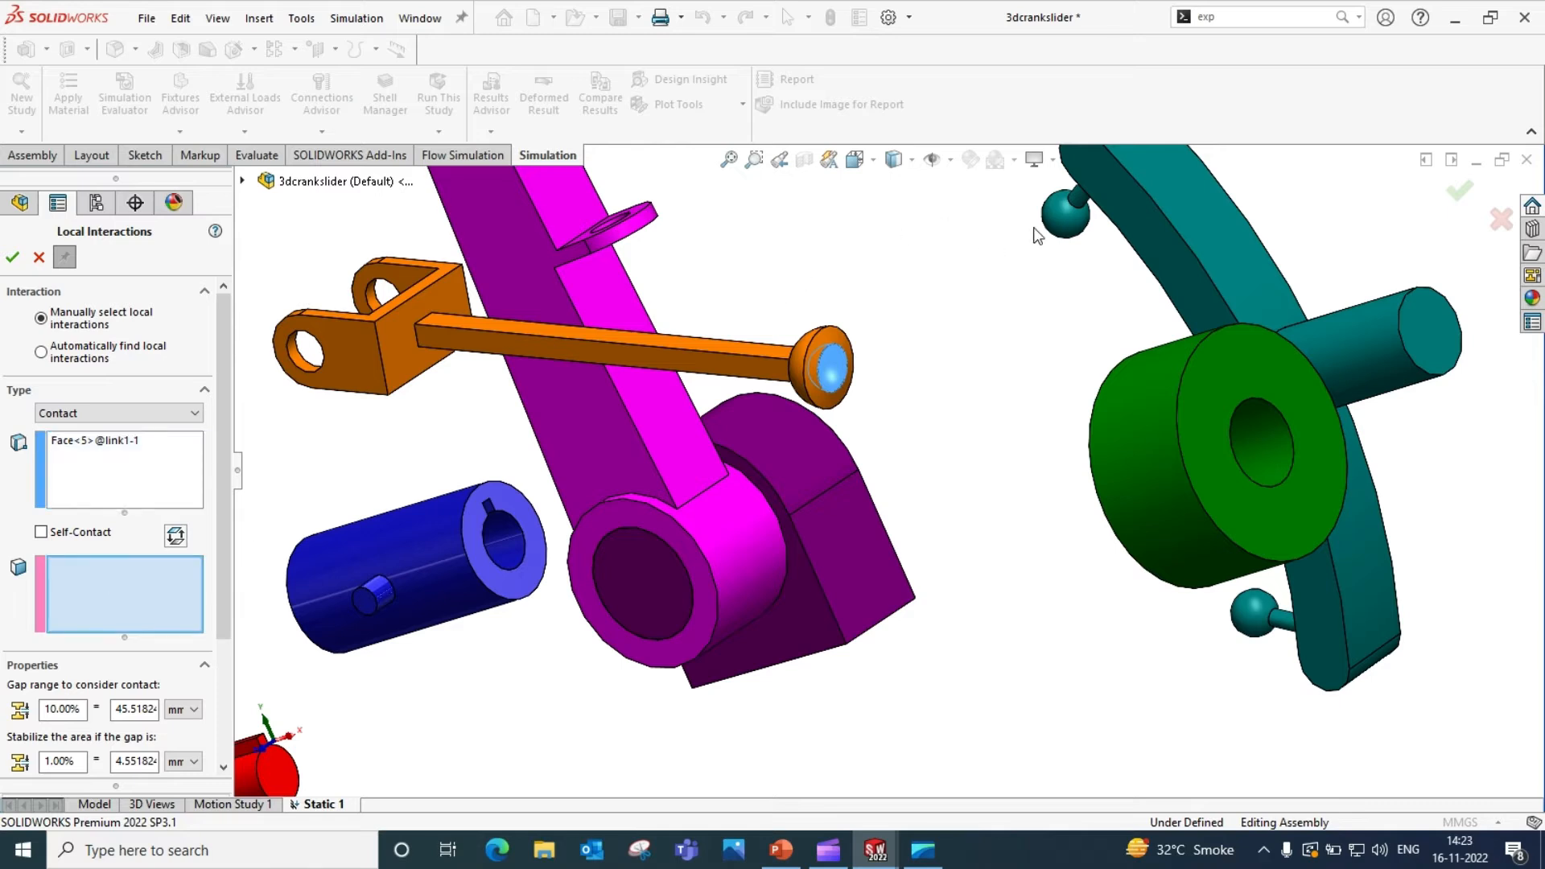
left_click(1063, 213)
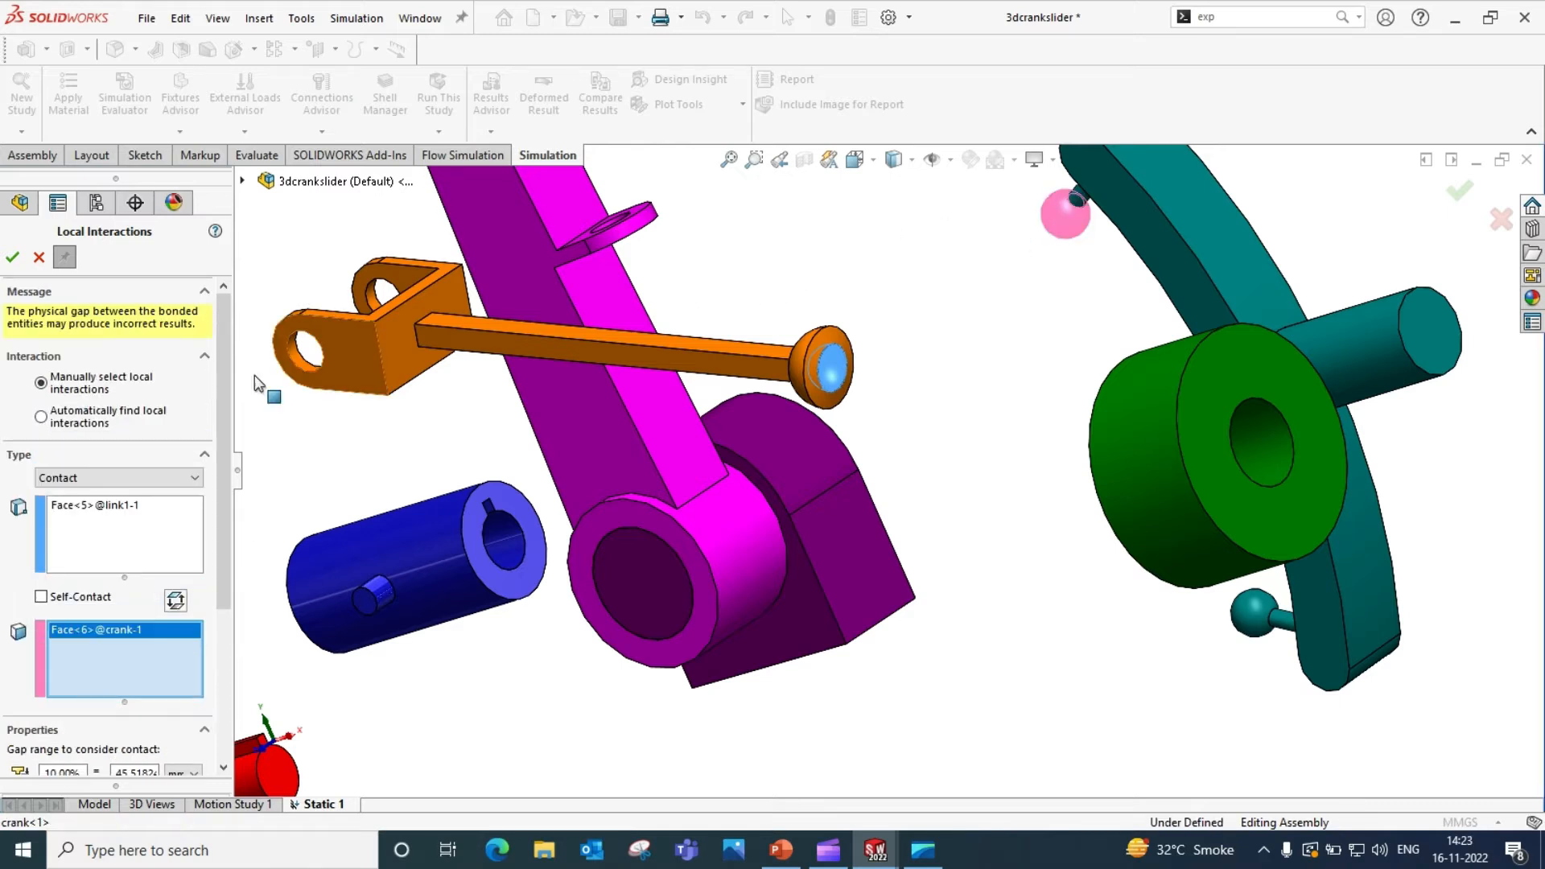
left_click(18, 261)
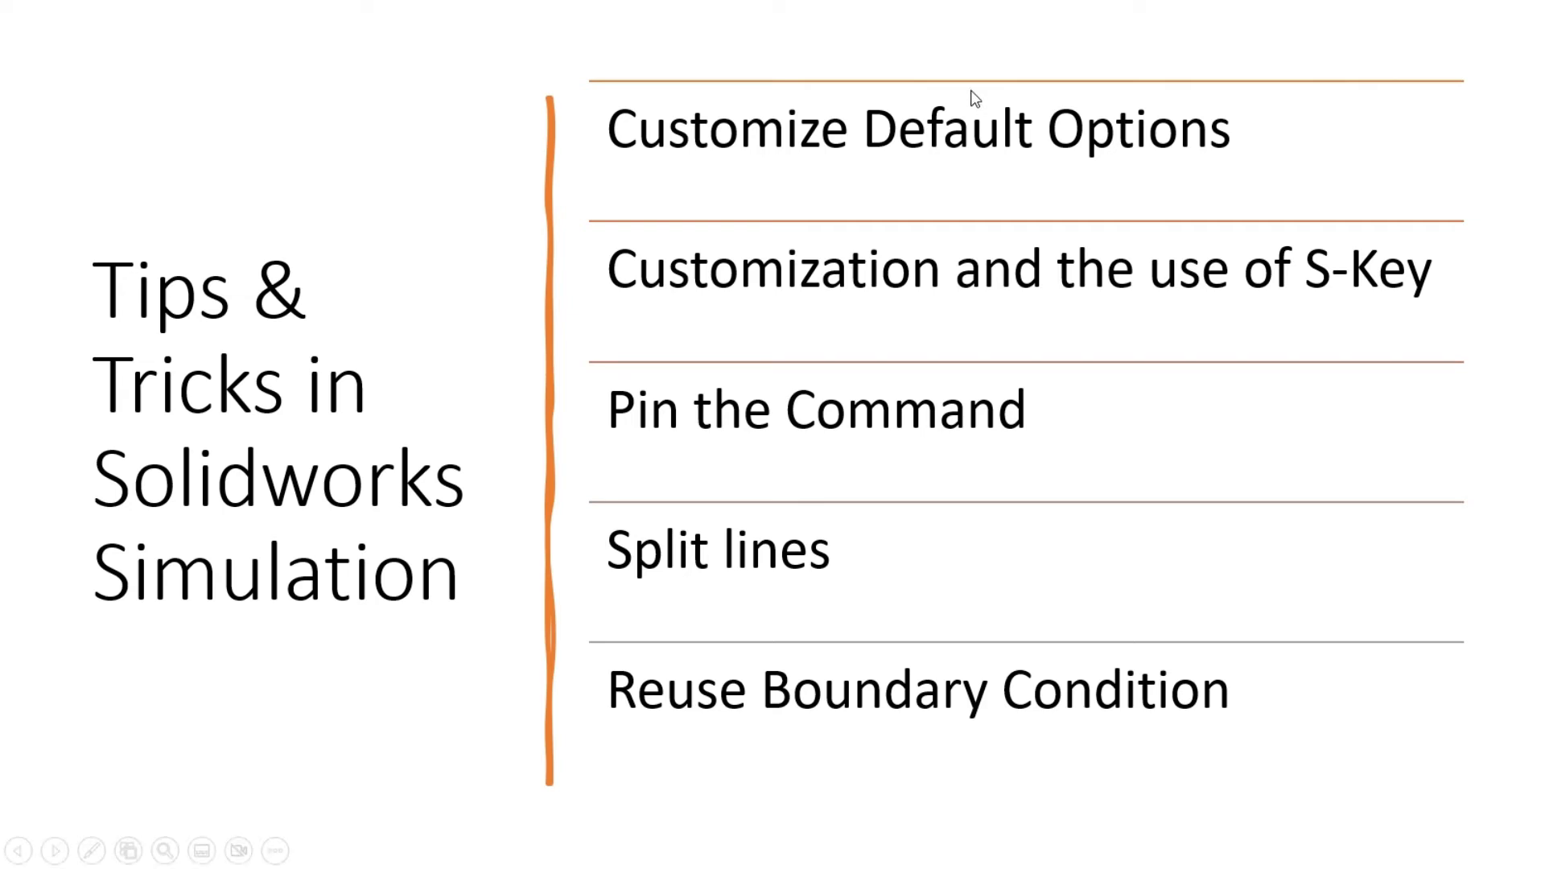
- Examine the tabletop and legs of the Part1 table model from several angles
key("ctrl+7")
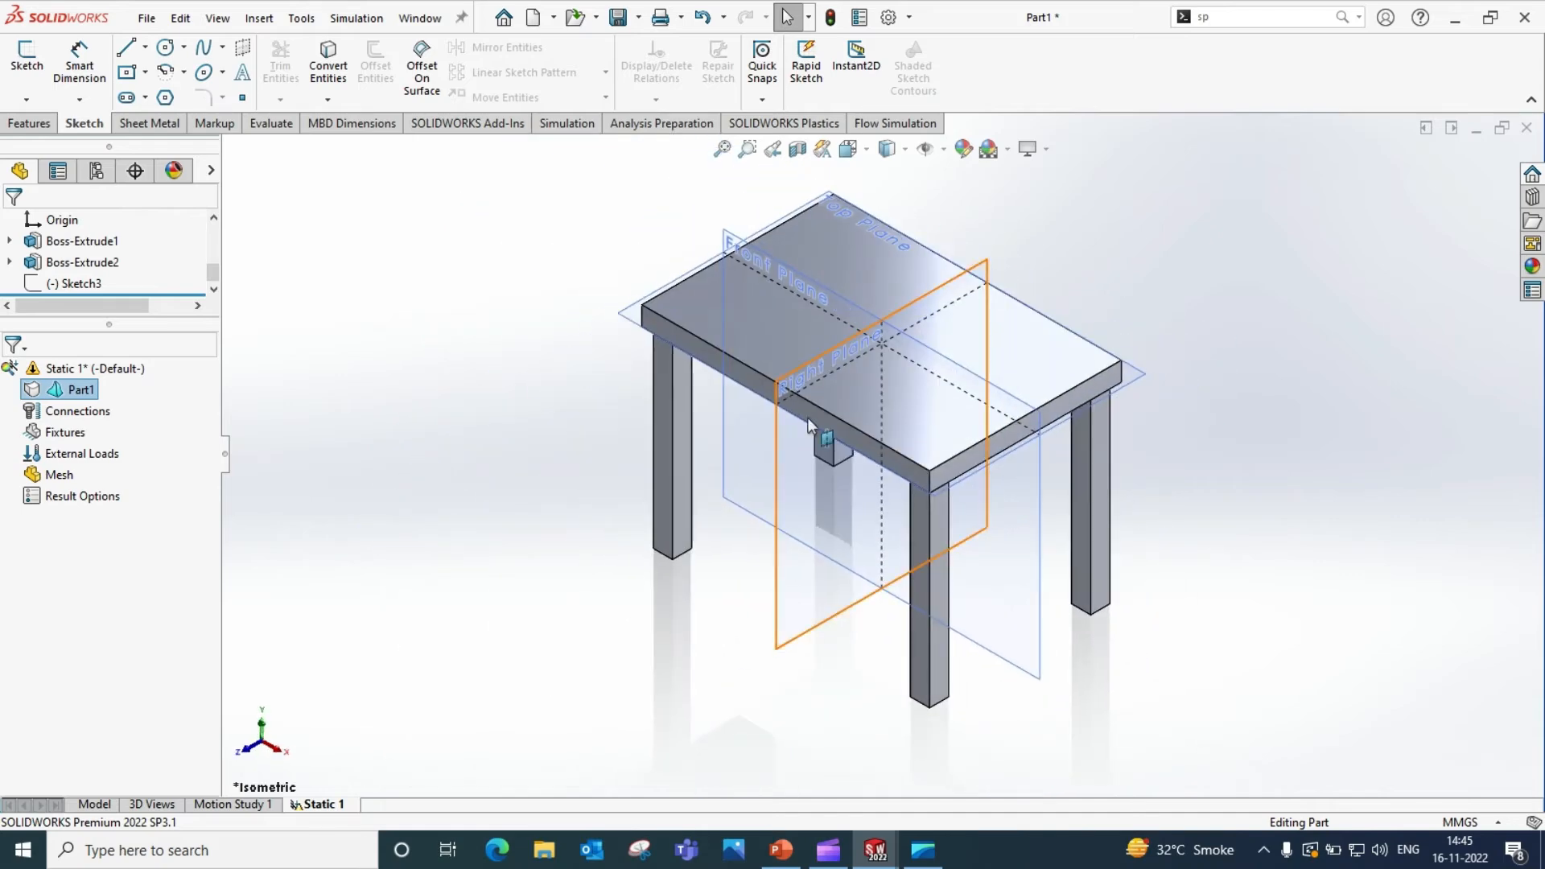
middle_click_drag(808, 426, 838, 435)
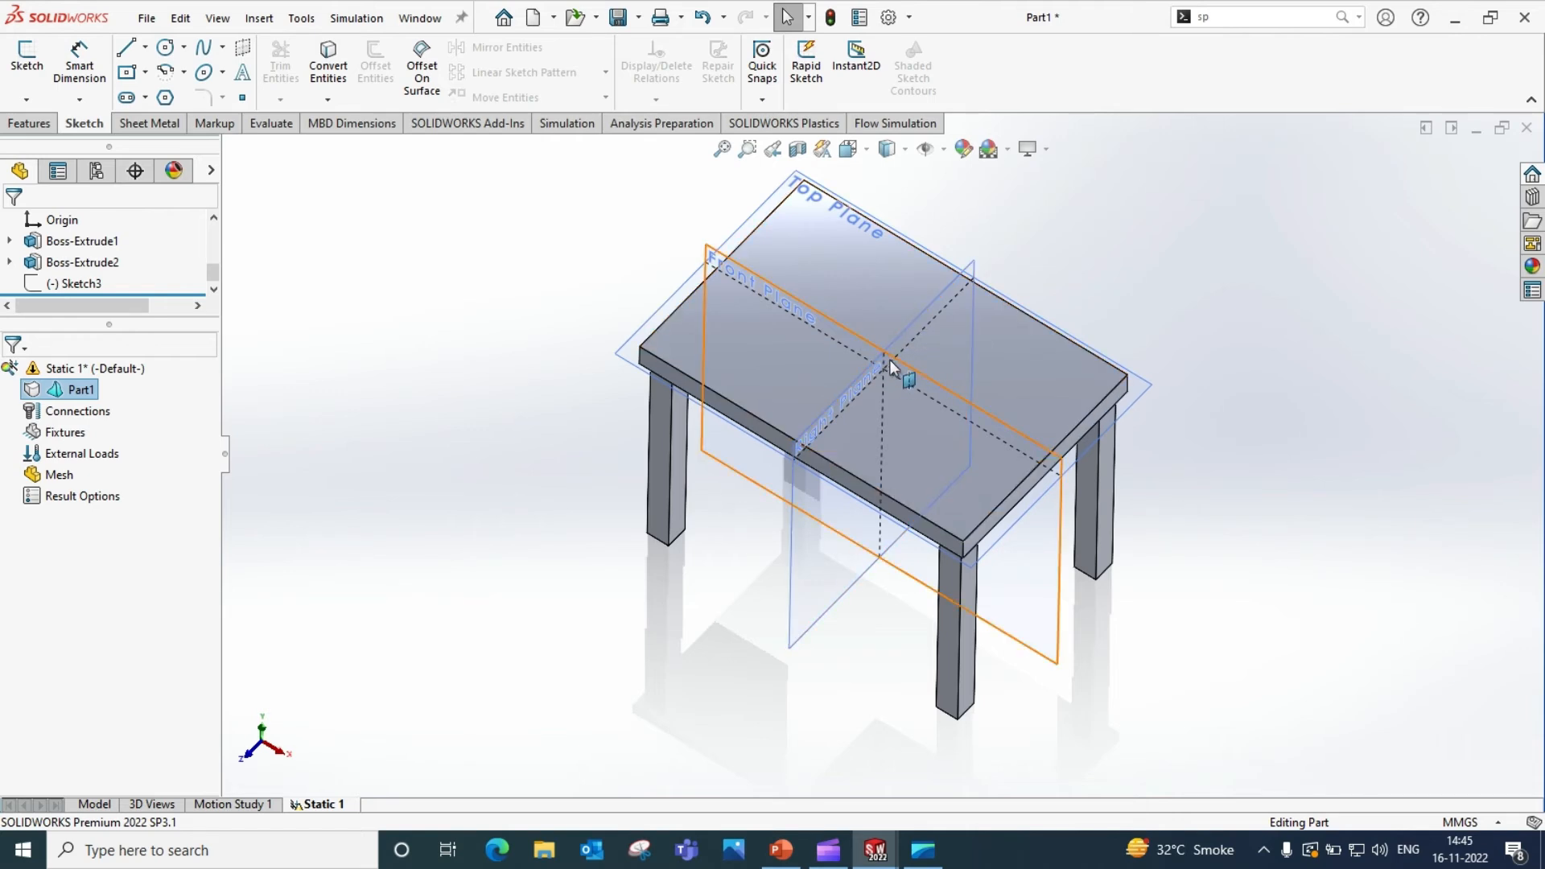
middle_click_drag(889, 359, 901, 394)
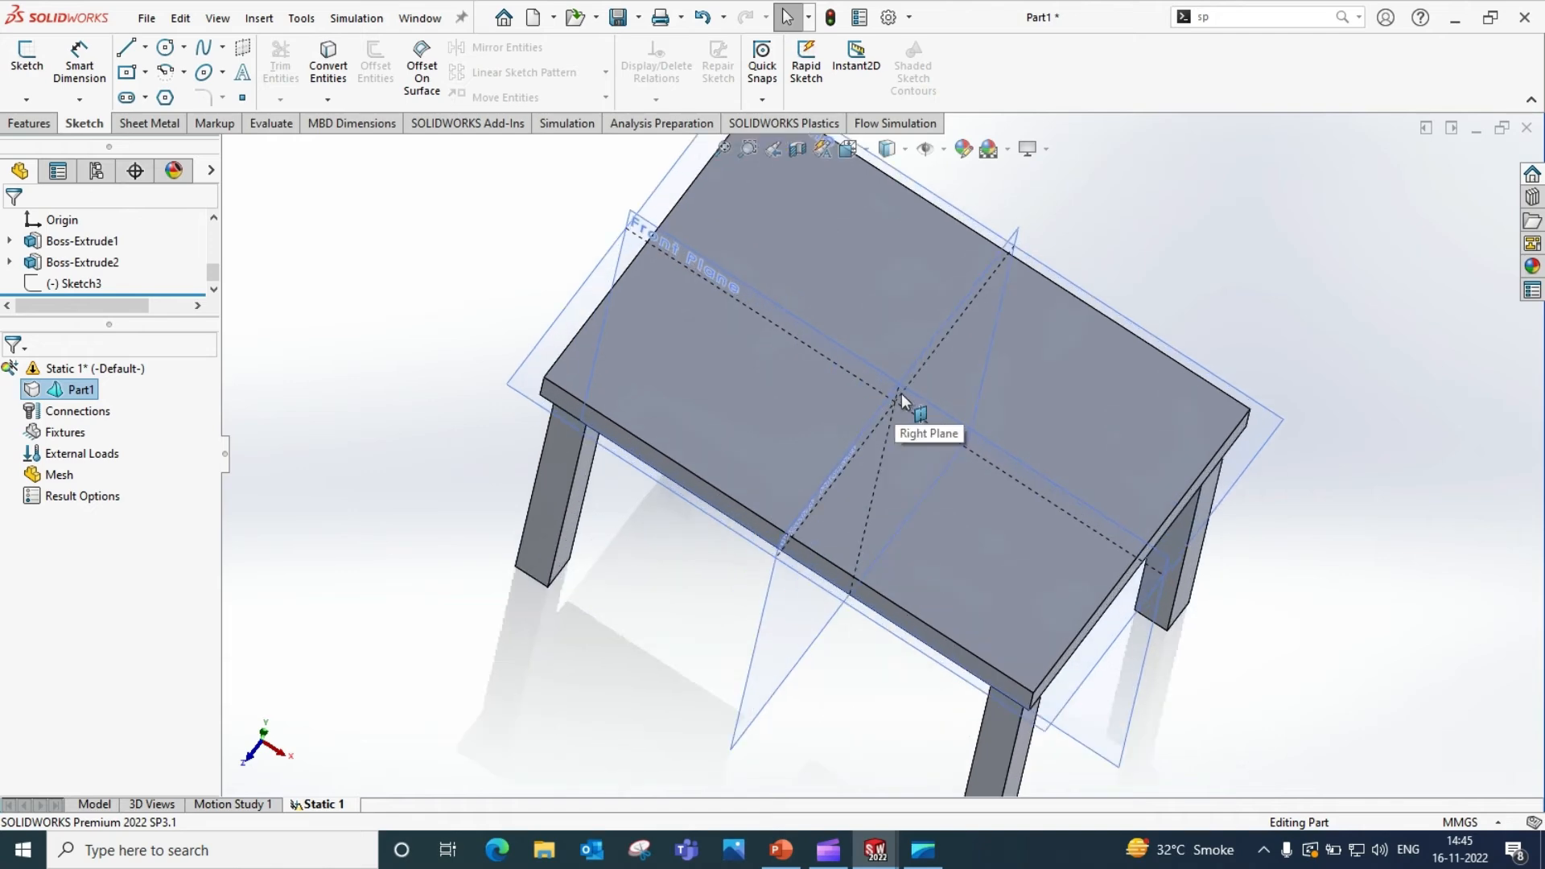
key("ctrl+7")
mouse_move(921, 456)
middle_mouse_down()
mouse_move(917, 362)
mouse_move(958, 438)
mouse_move(904, 466)
mouse_move(936, 473)
middle_mouse_up()
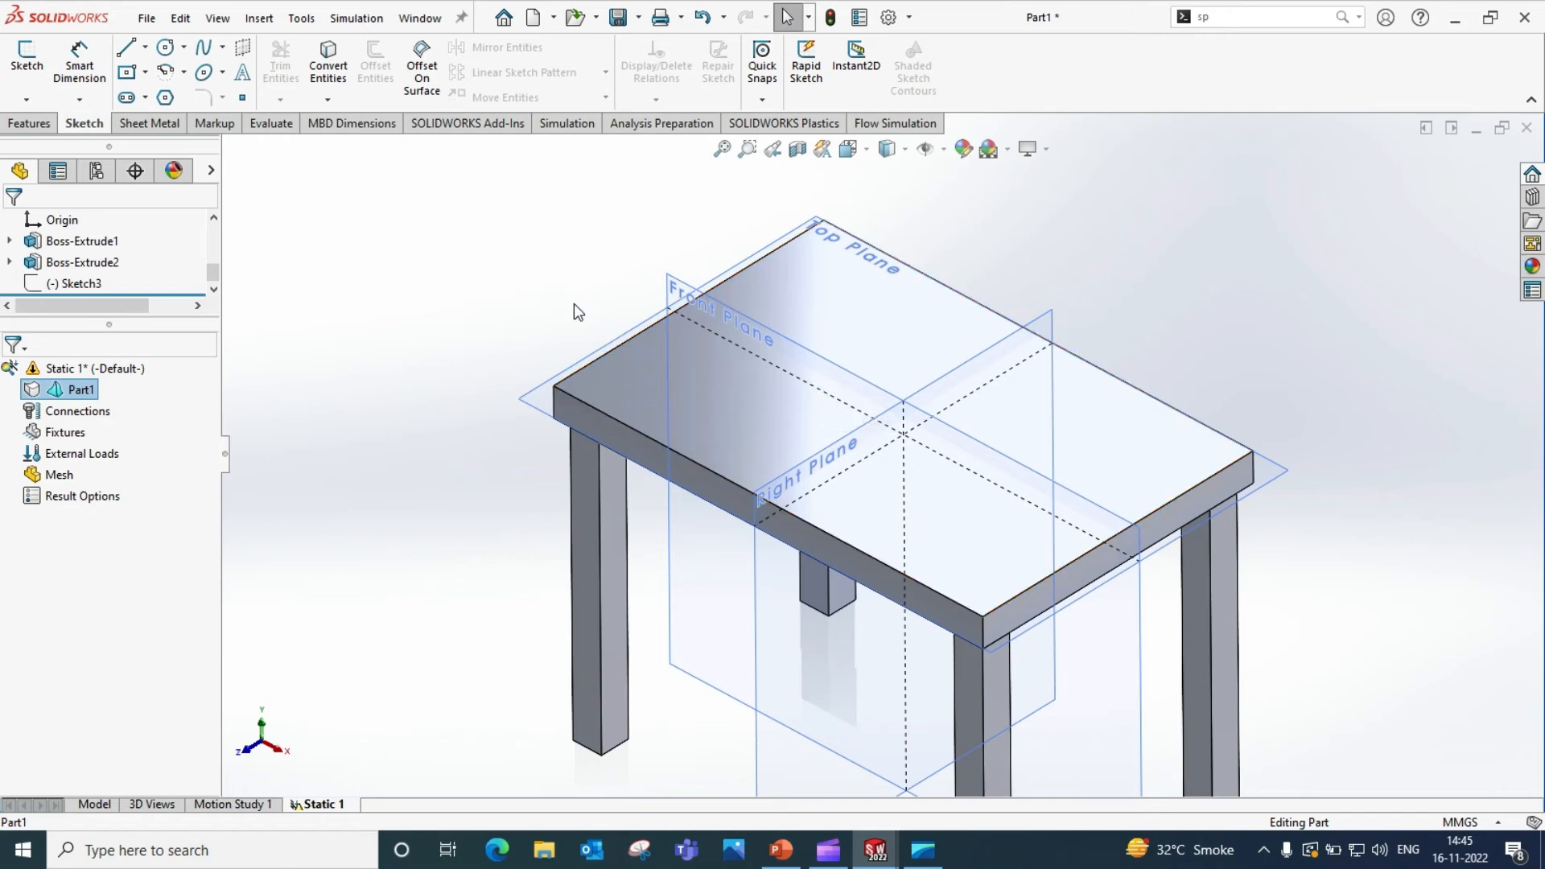
middle_click_drag(573, 300, 618, 386)
middle_click_drag(935, 365, 1034, 322)
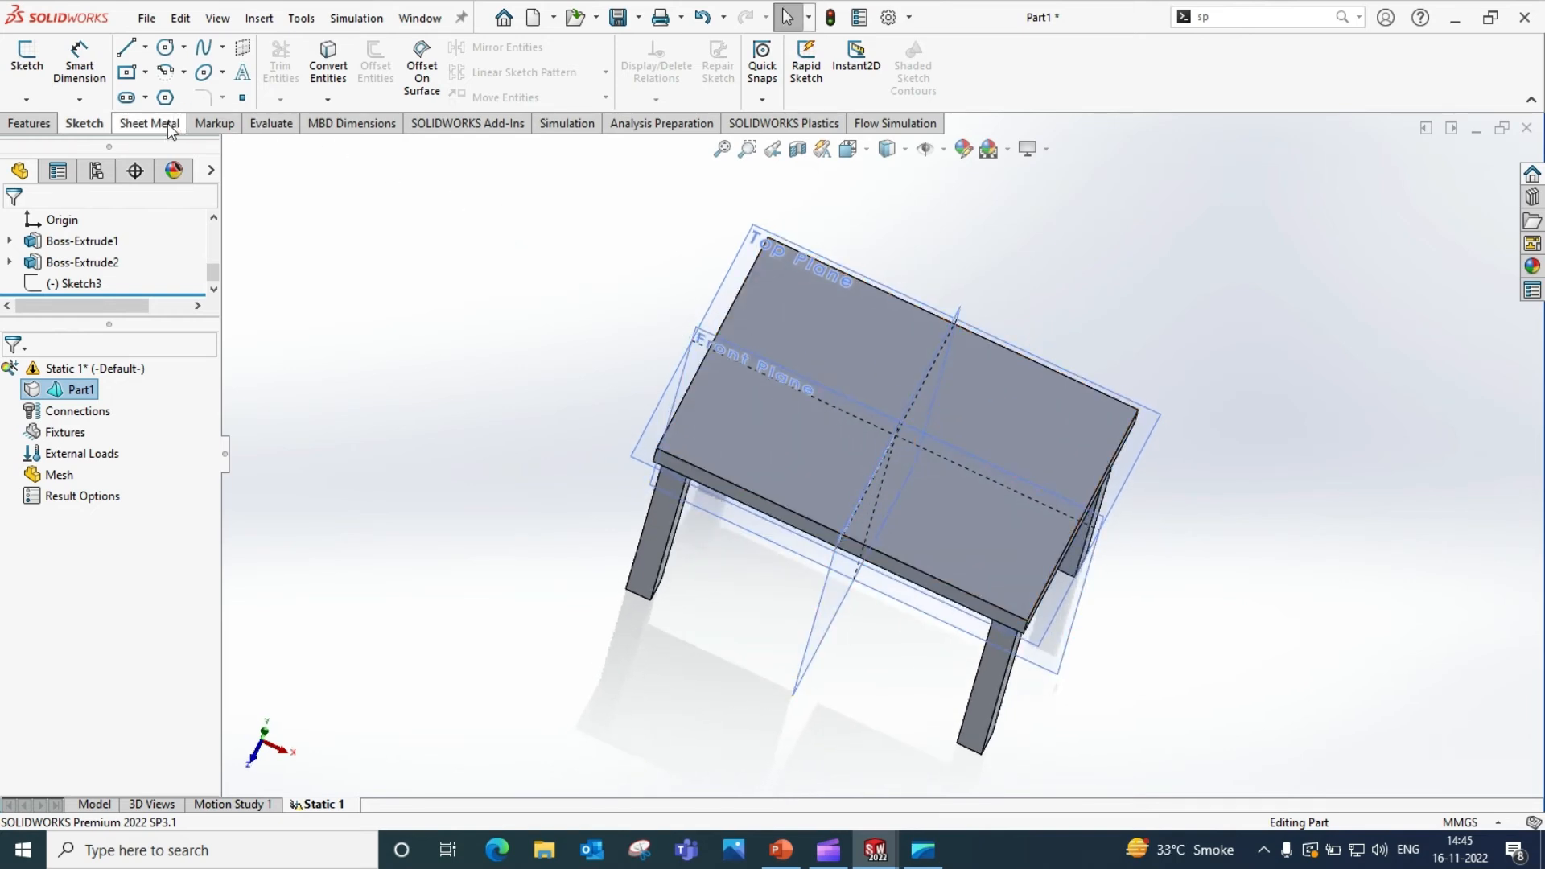
- Sketch a 15 mm by 15 mm center rectangle on the tabletop's upper face, centered on the origin
left_click(27, 57)
left_click(750, 313)
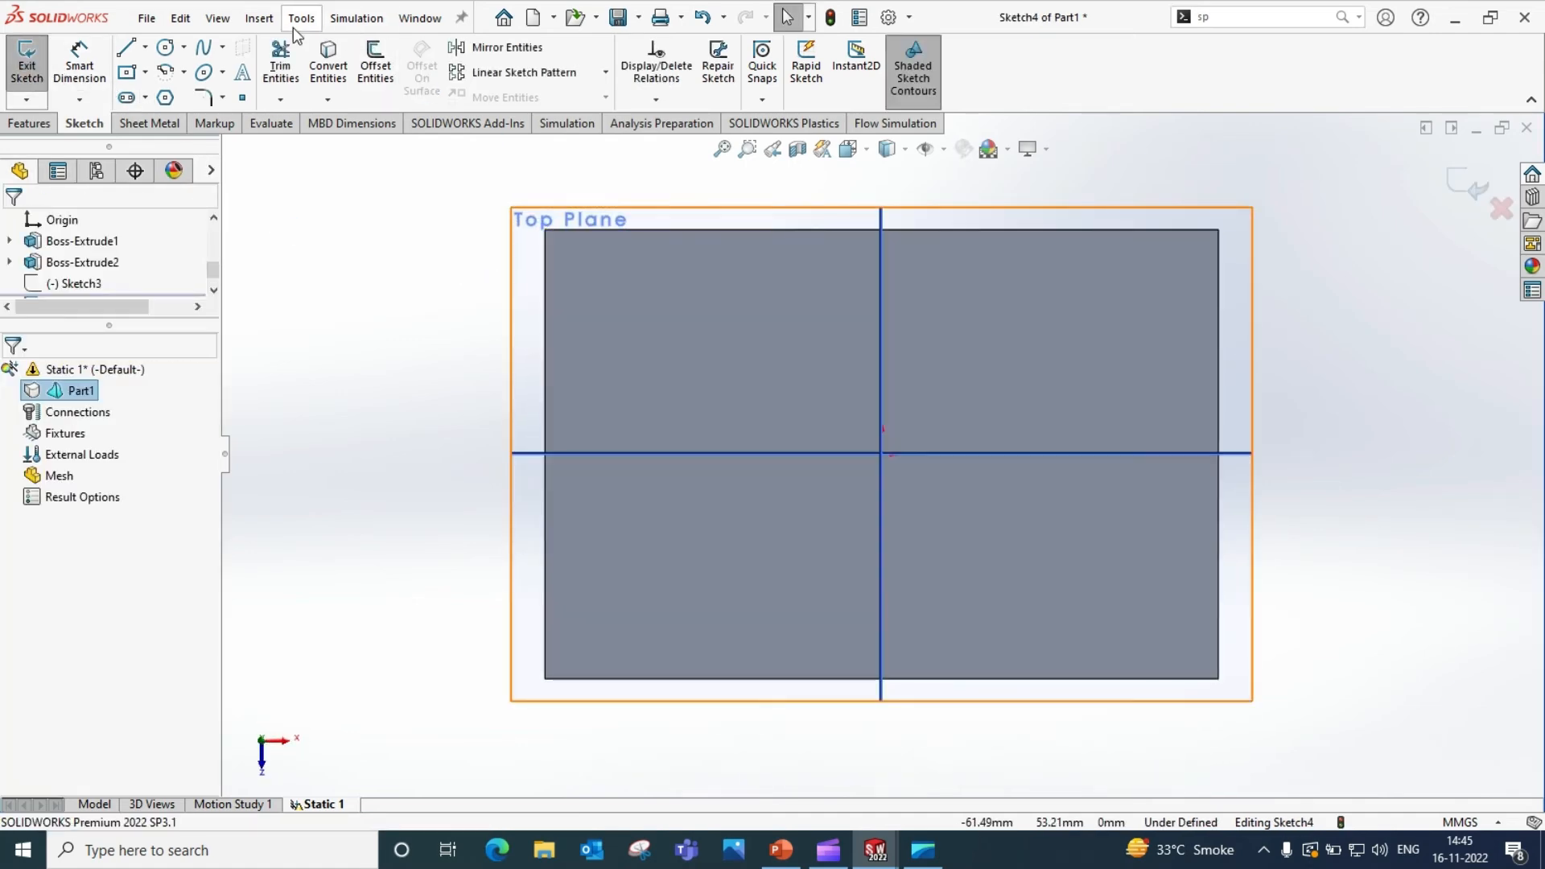
left_click(145, 72)
left_click(161, 119)
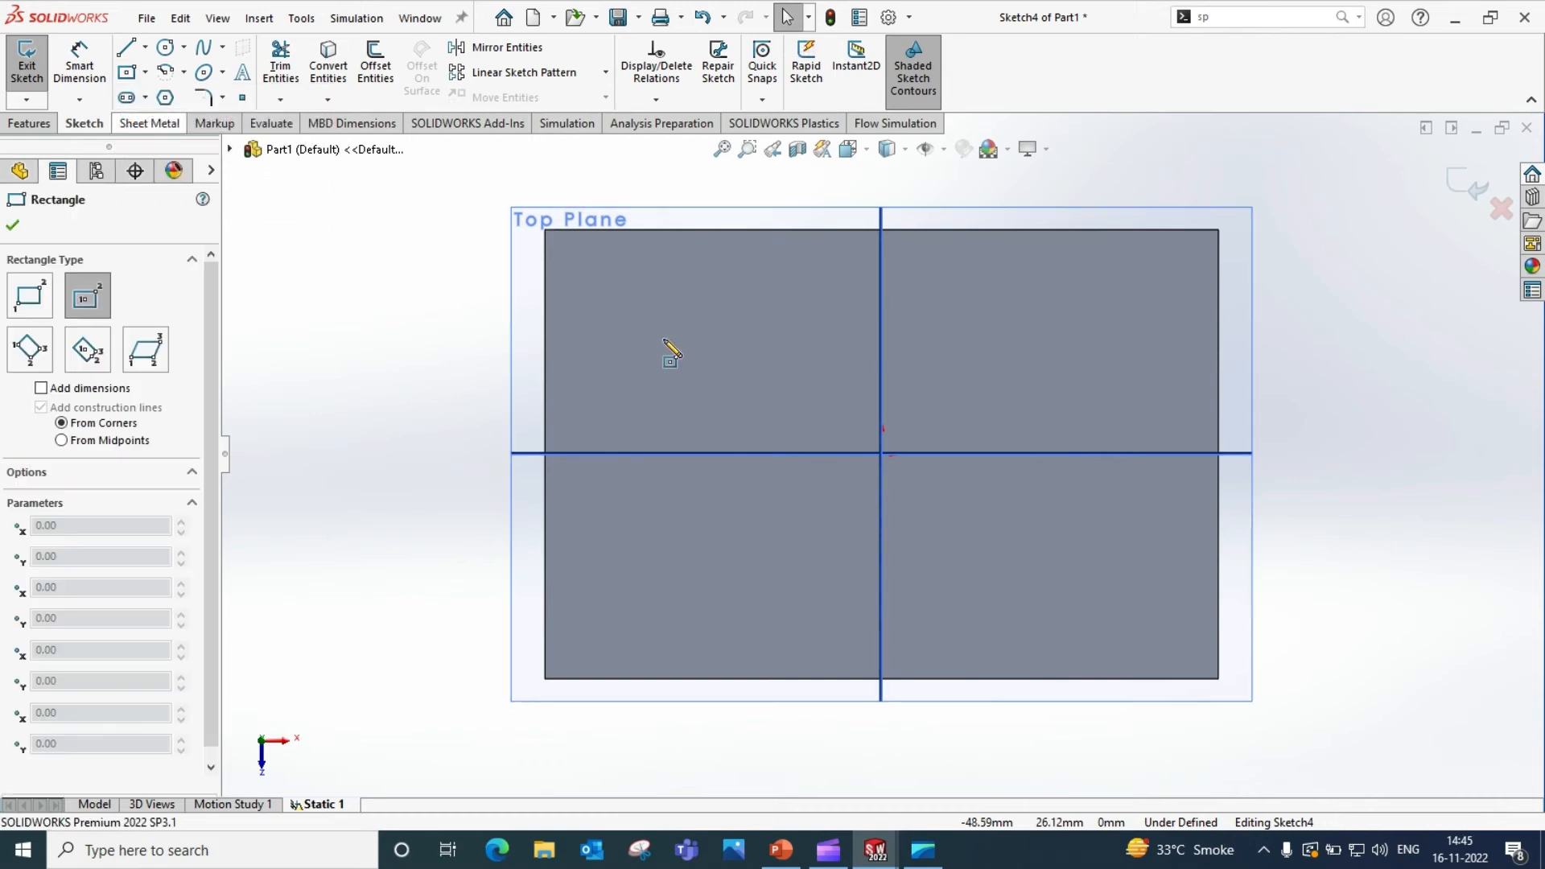
left_click(881, 453)
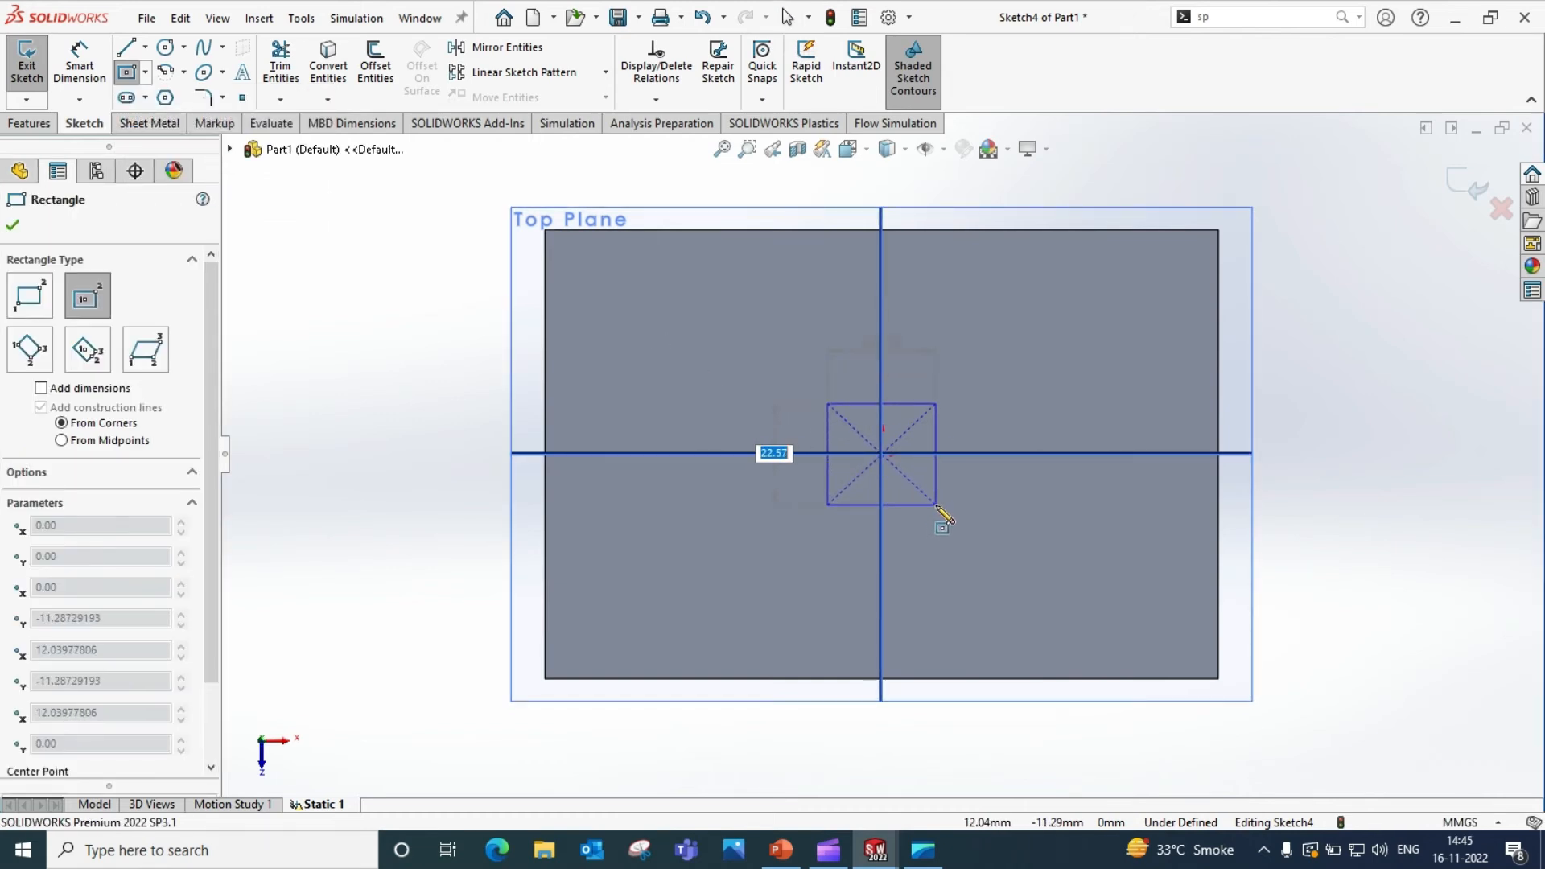
type("1")
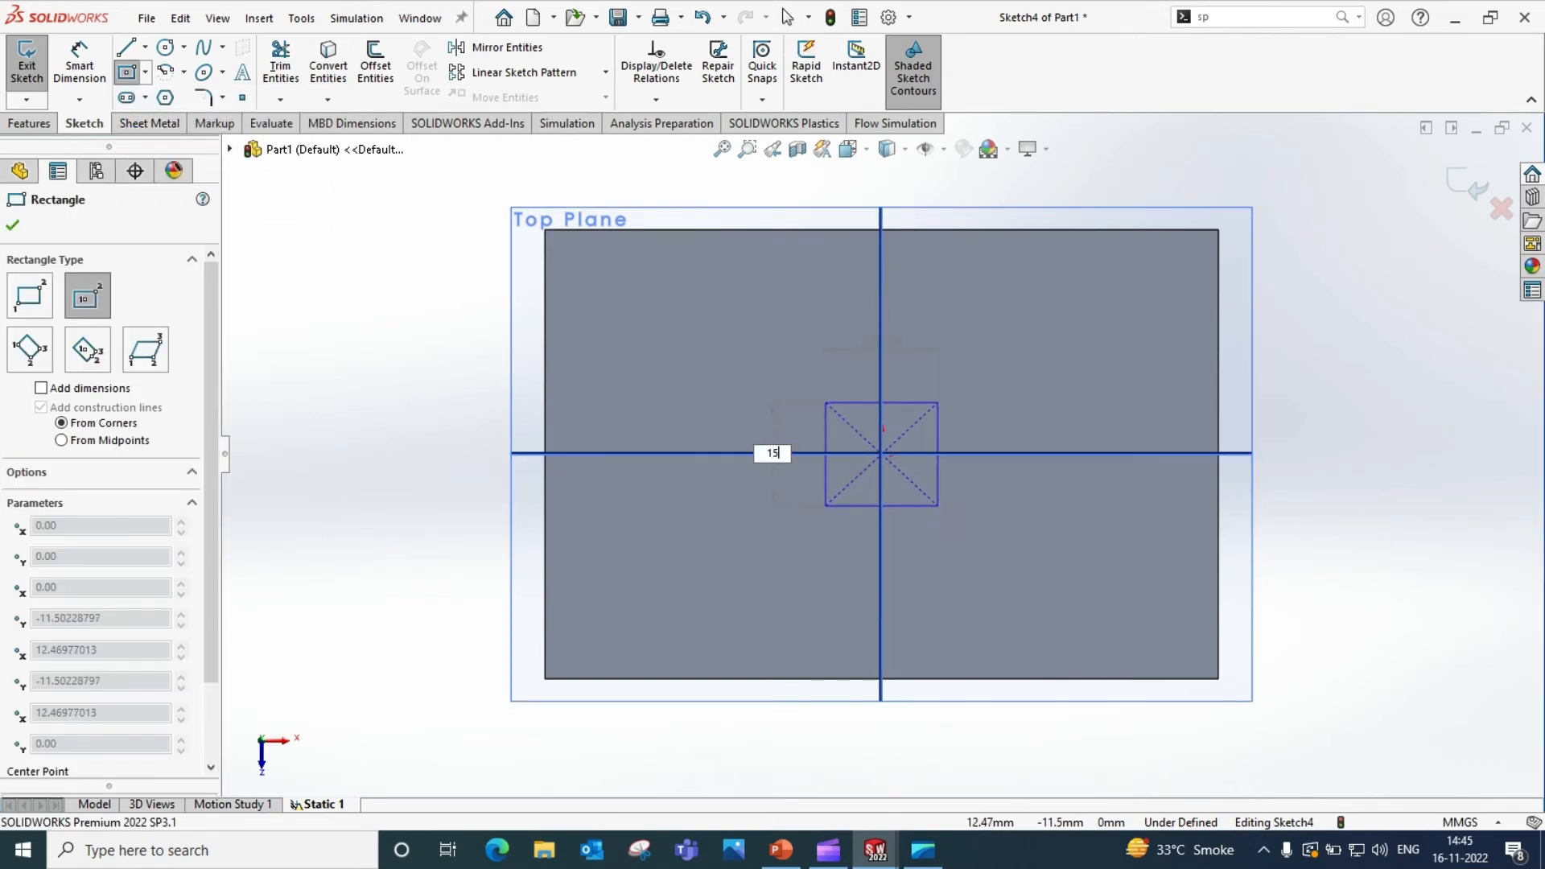
type("5")
key("Return")
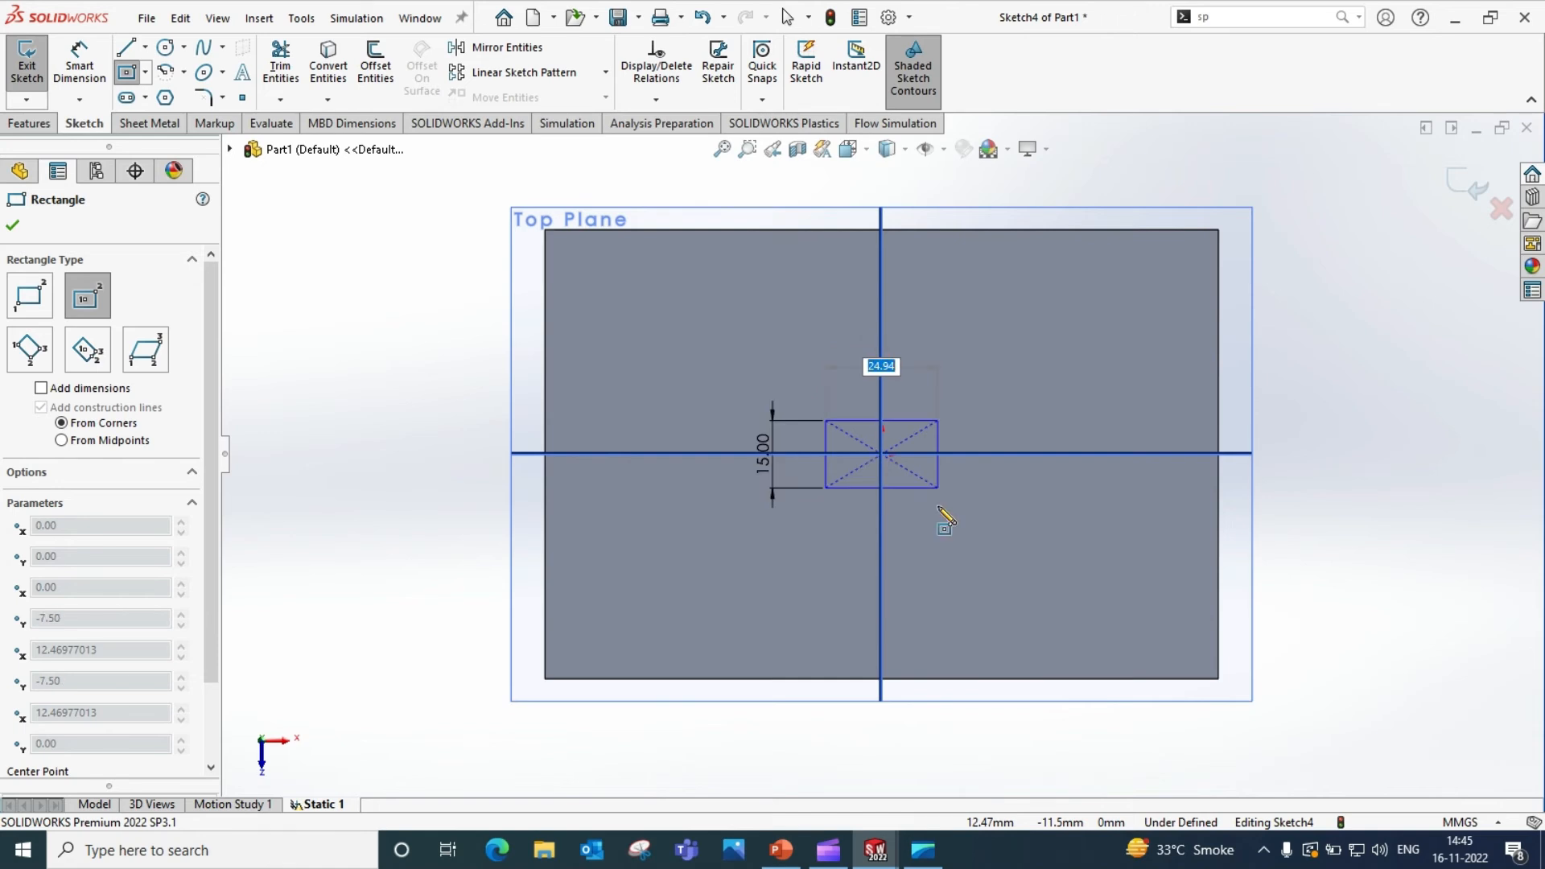
type("15")
key("Return")
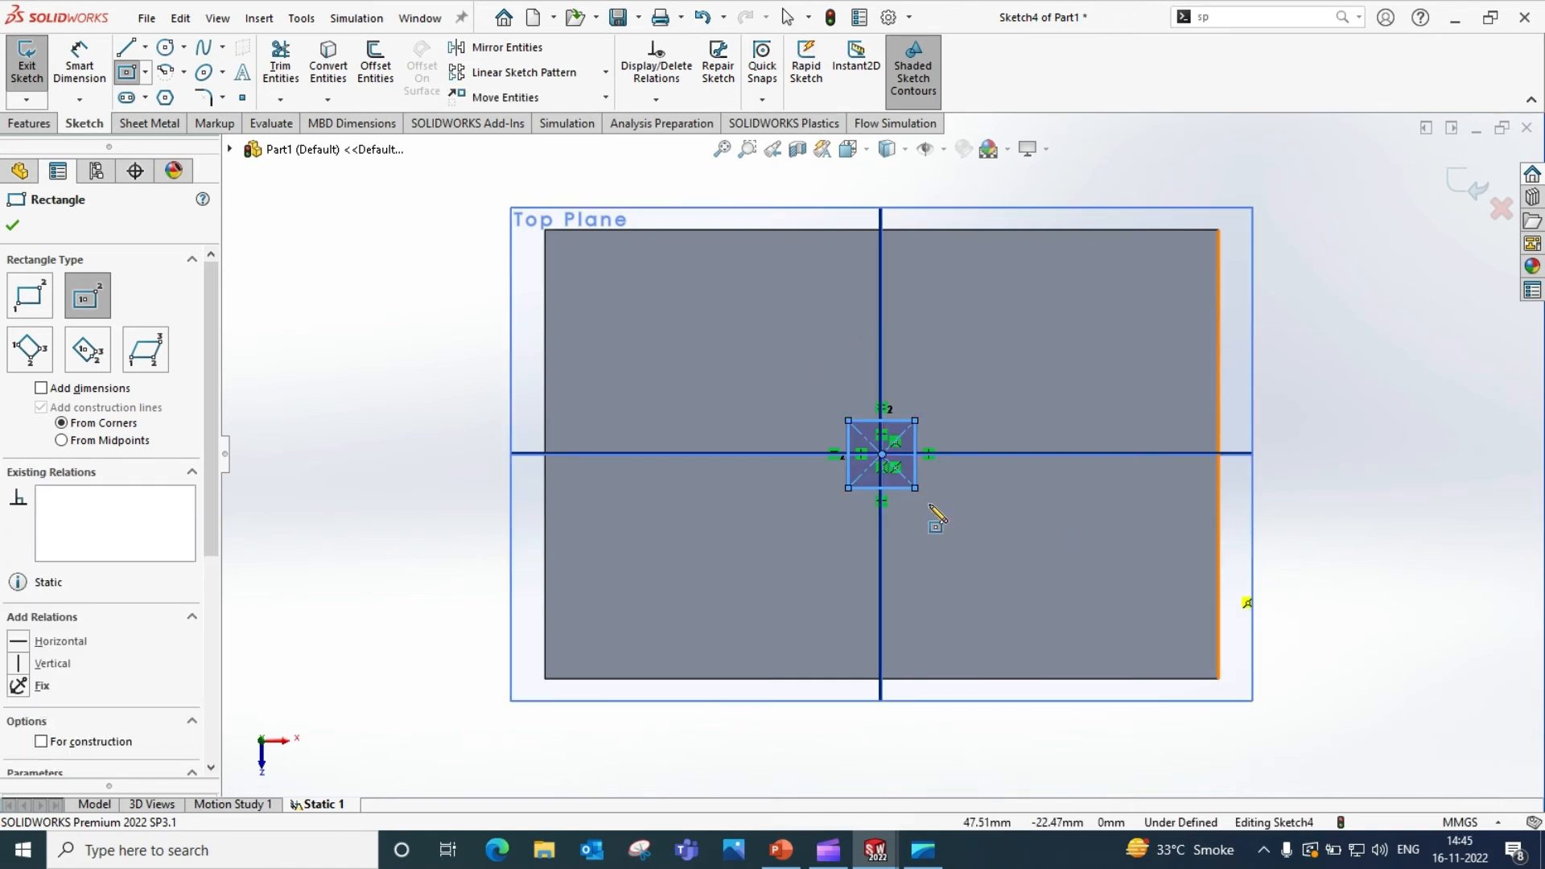
left_click(12, 228)
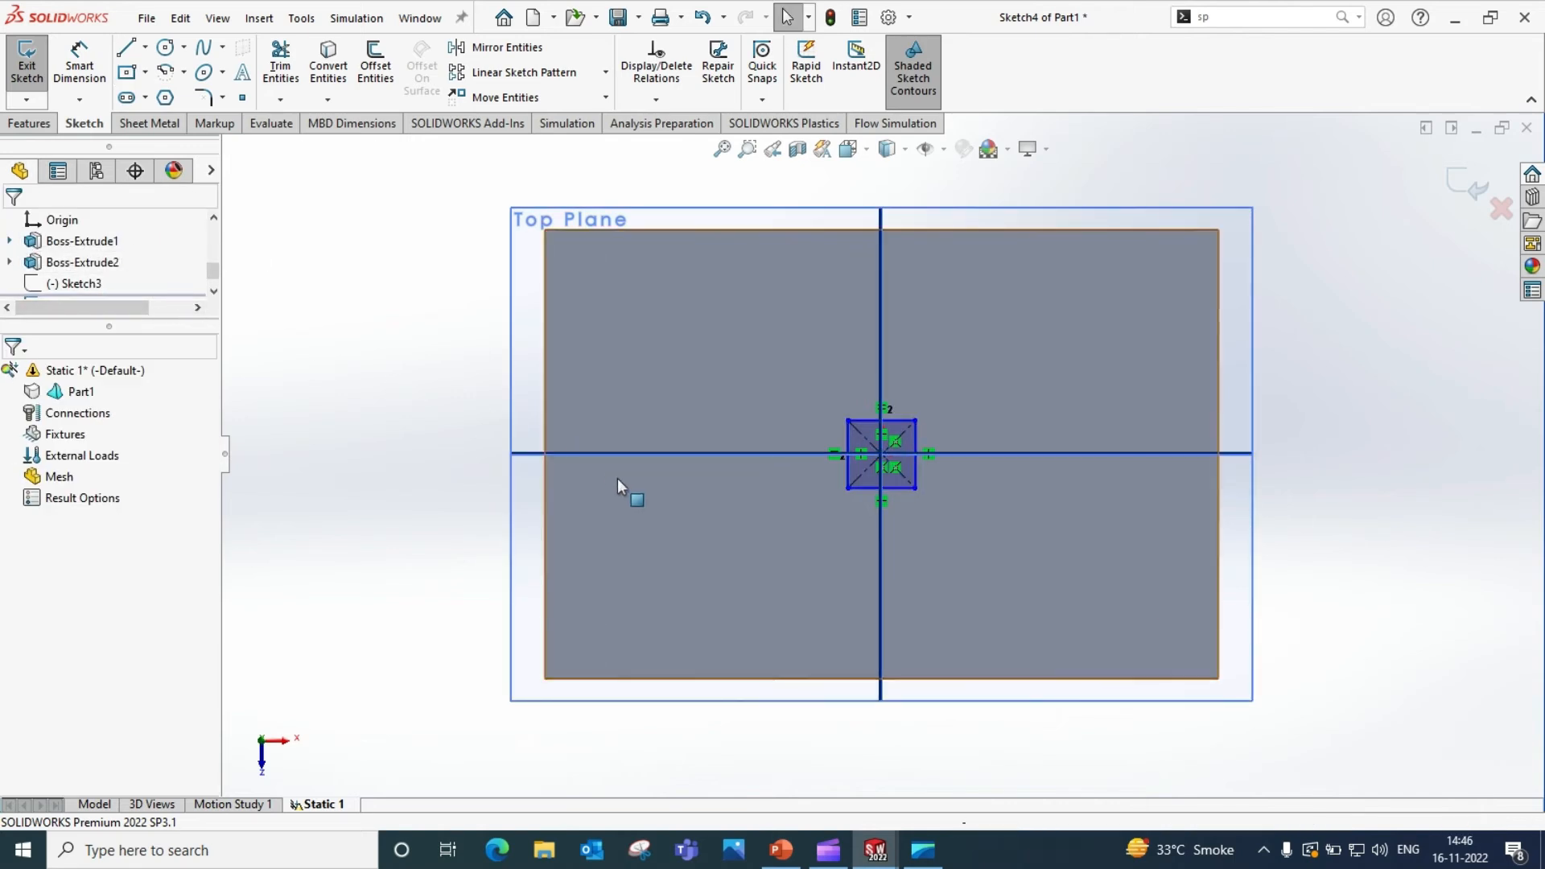
- Split the tabletop's upper face with a Projection split line from the current square sketch, and inspect the resulting patch and feature
mouse_move(824, 700)
middle_mouse_down()
mouse_move(817, 569)
mouse_move(786, 544)
middle_mouse_up()
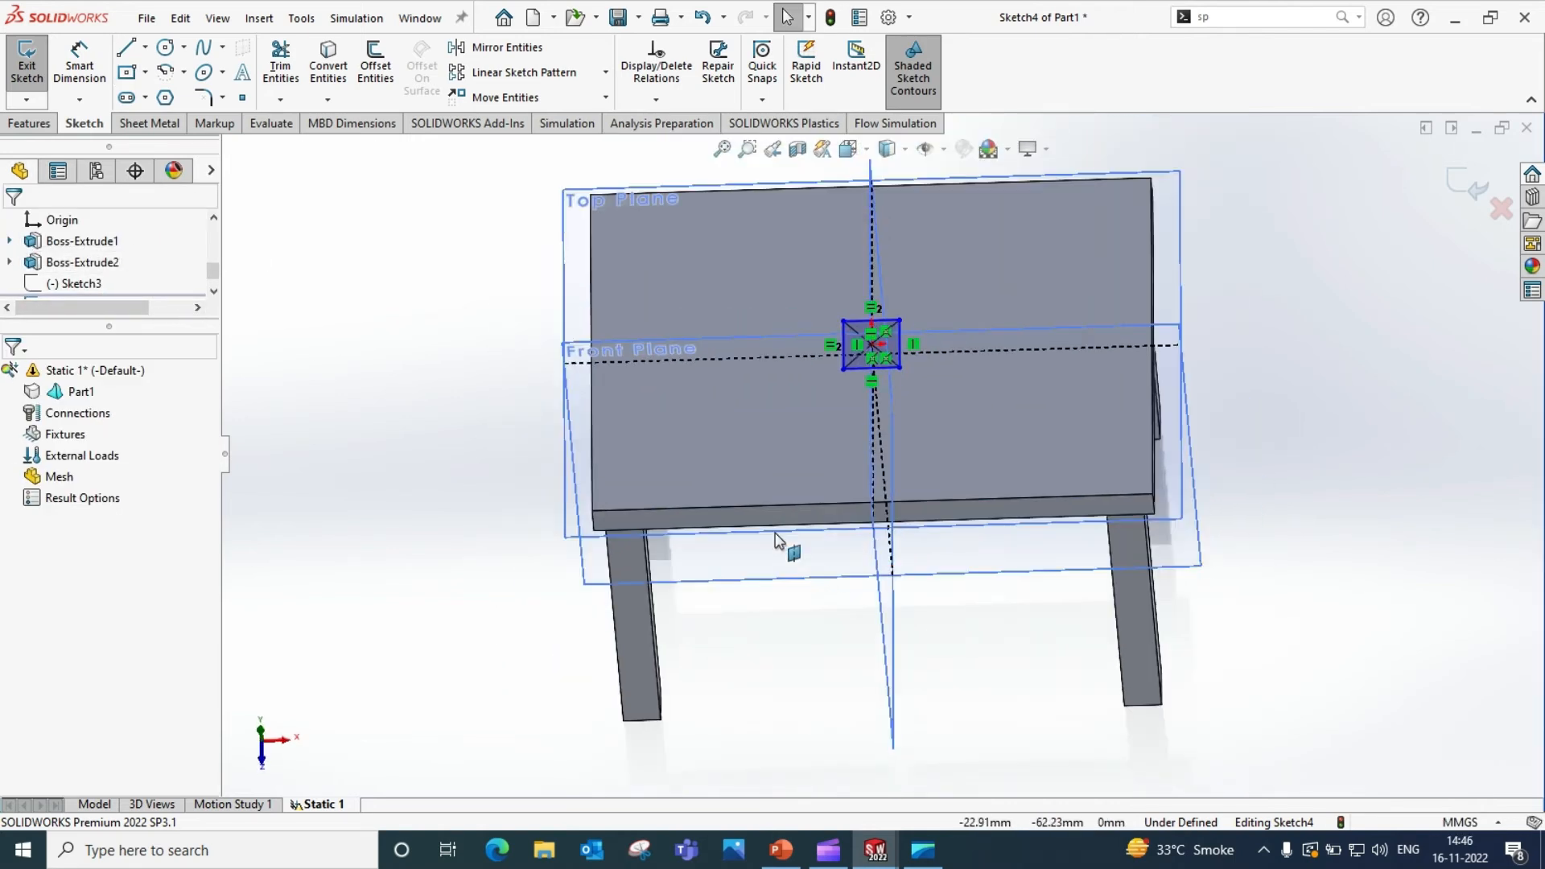
left_click(31, 123)
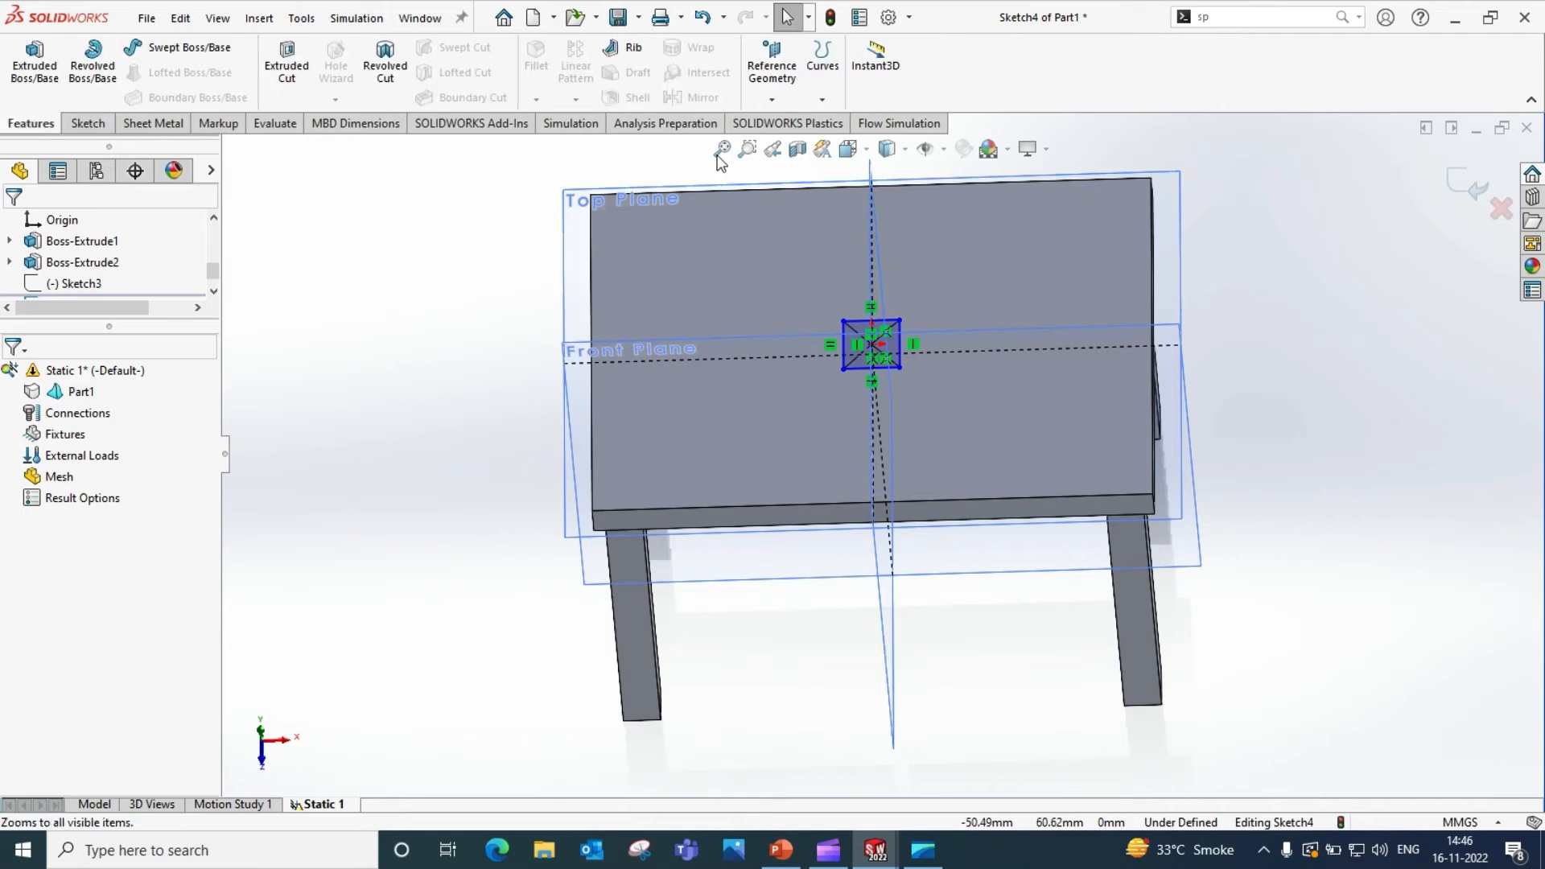
left_click(837, 102)
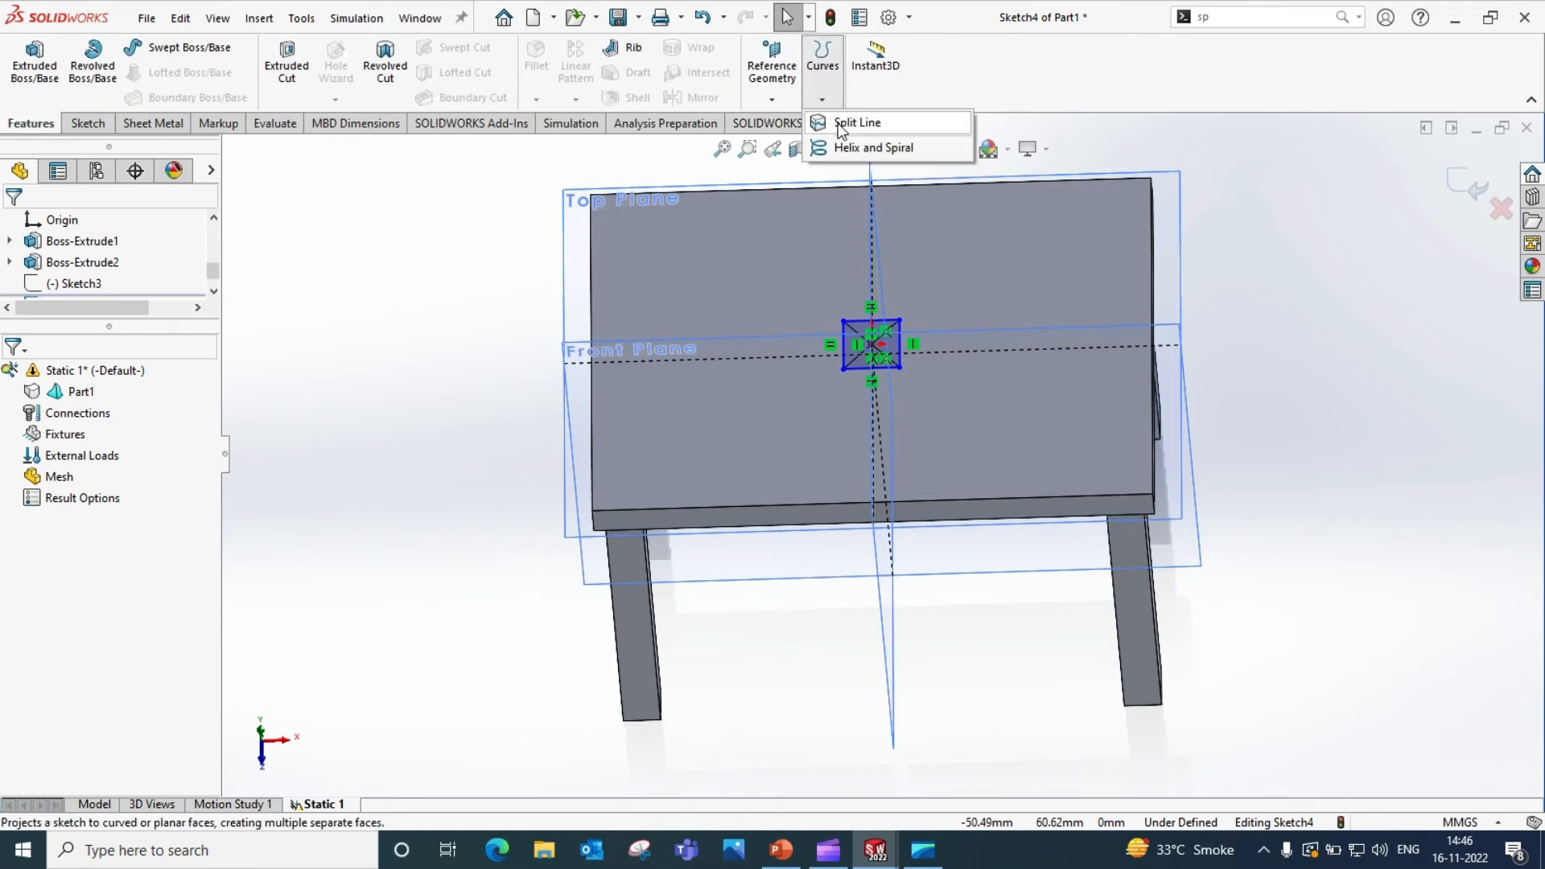
left_click(853, 123)
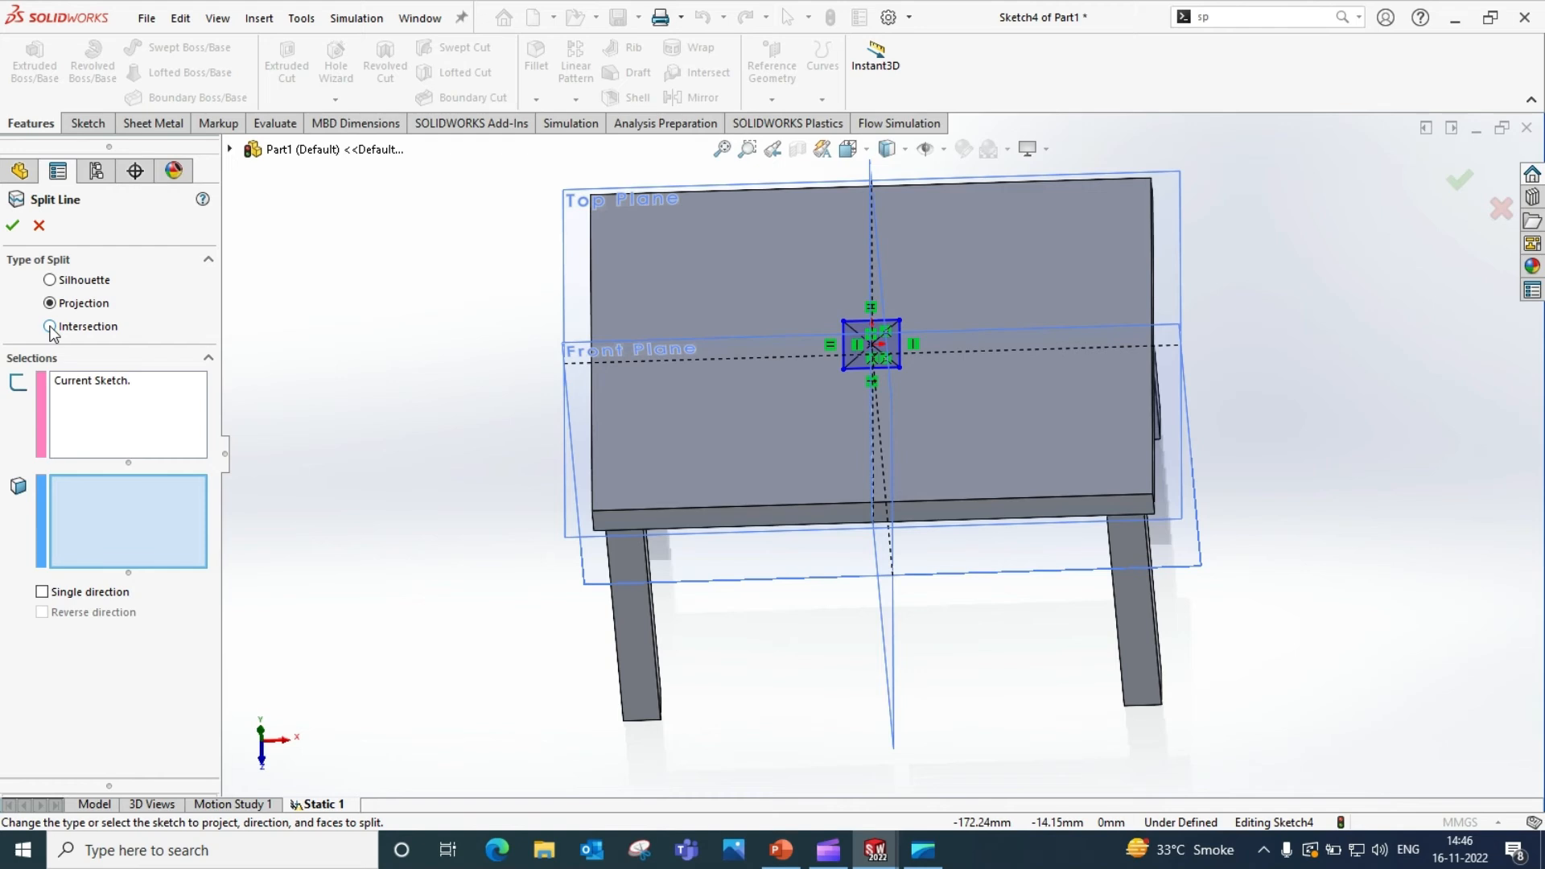
left_click(660, 271)
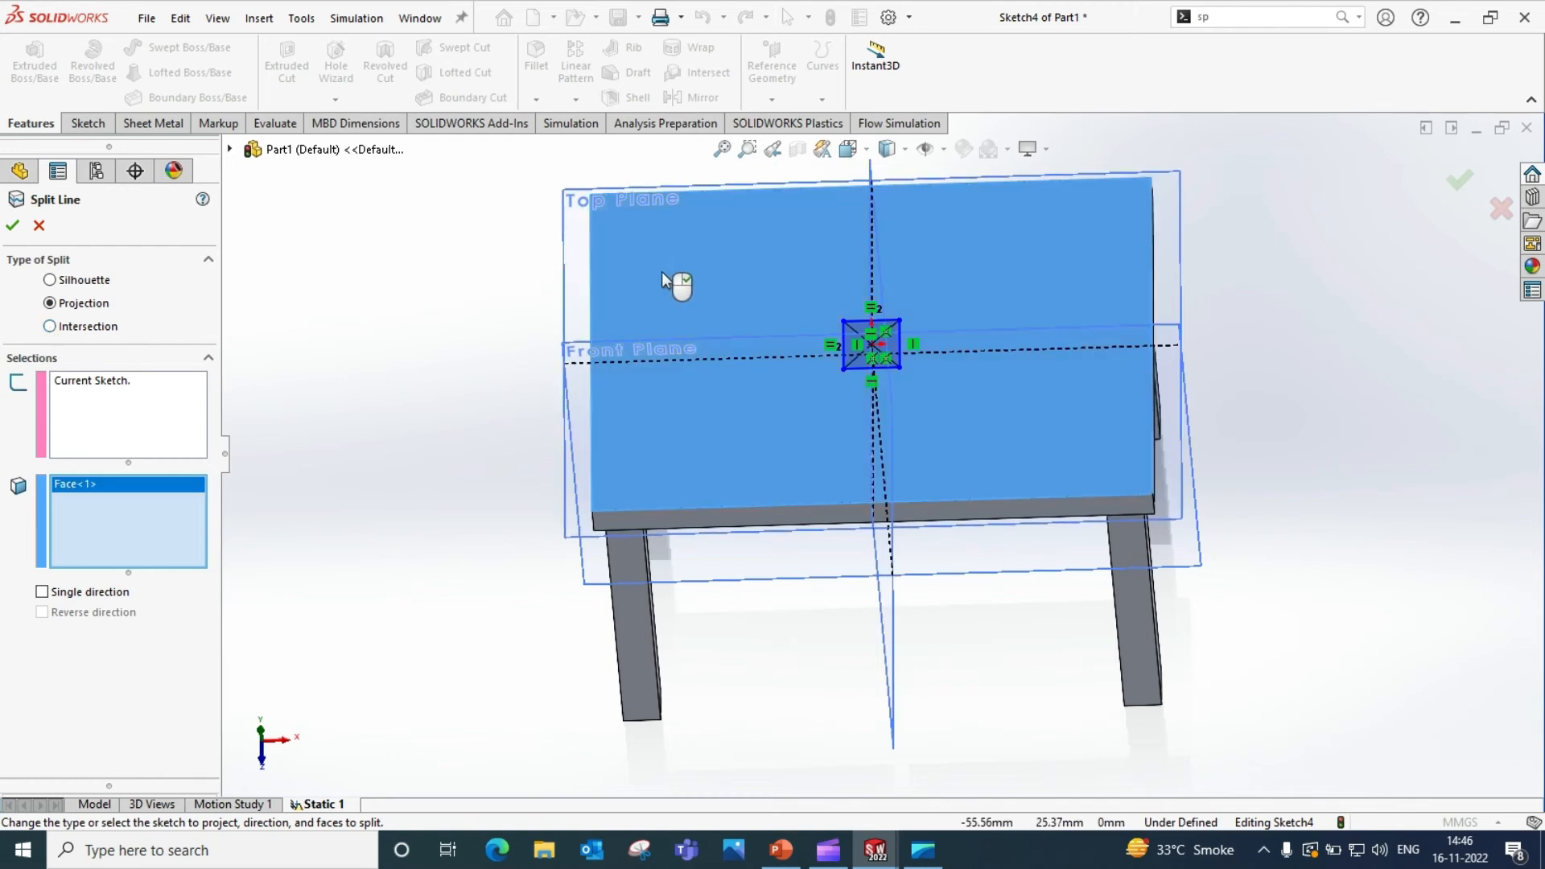
left_click(12, 226)
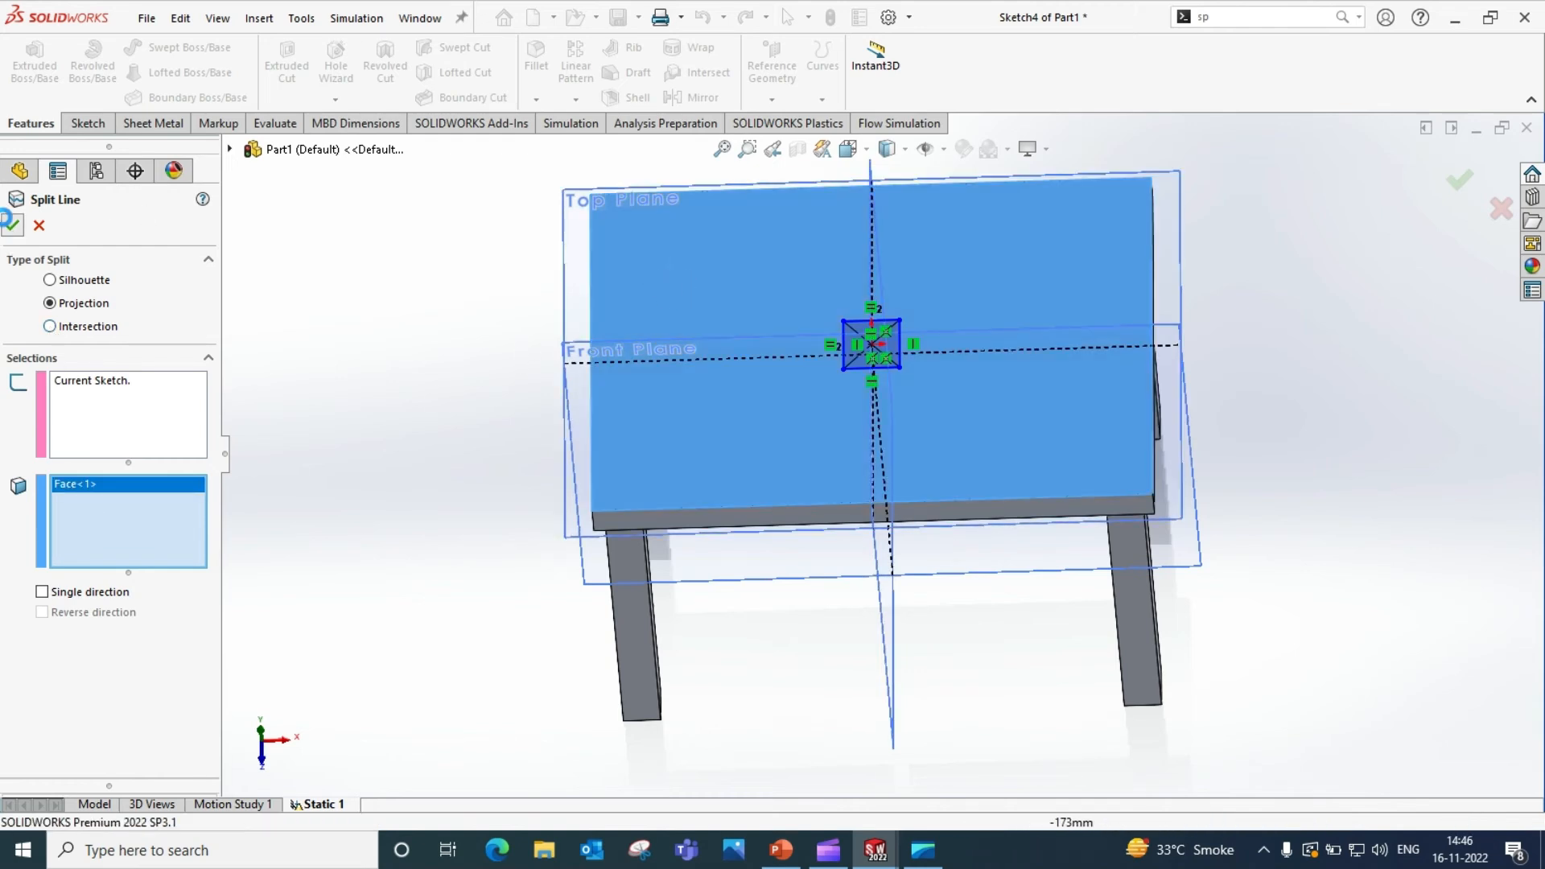
middle_click_drag(956, 274, 938, 346)
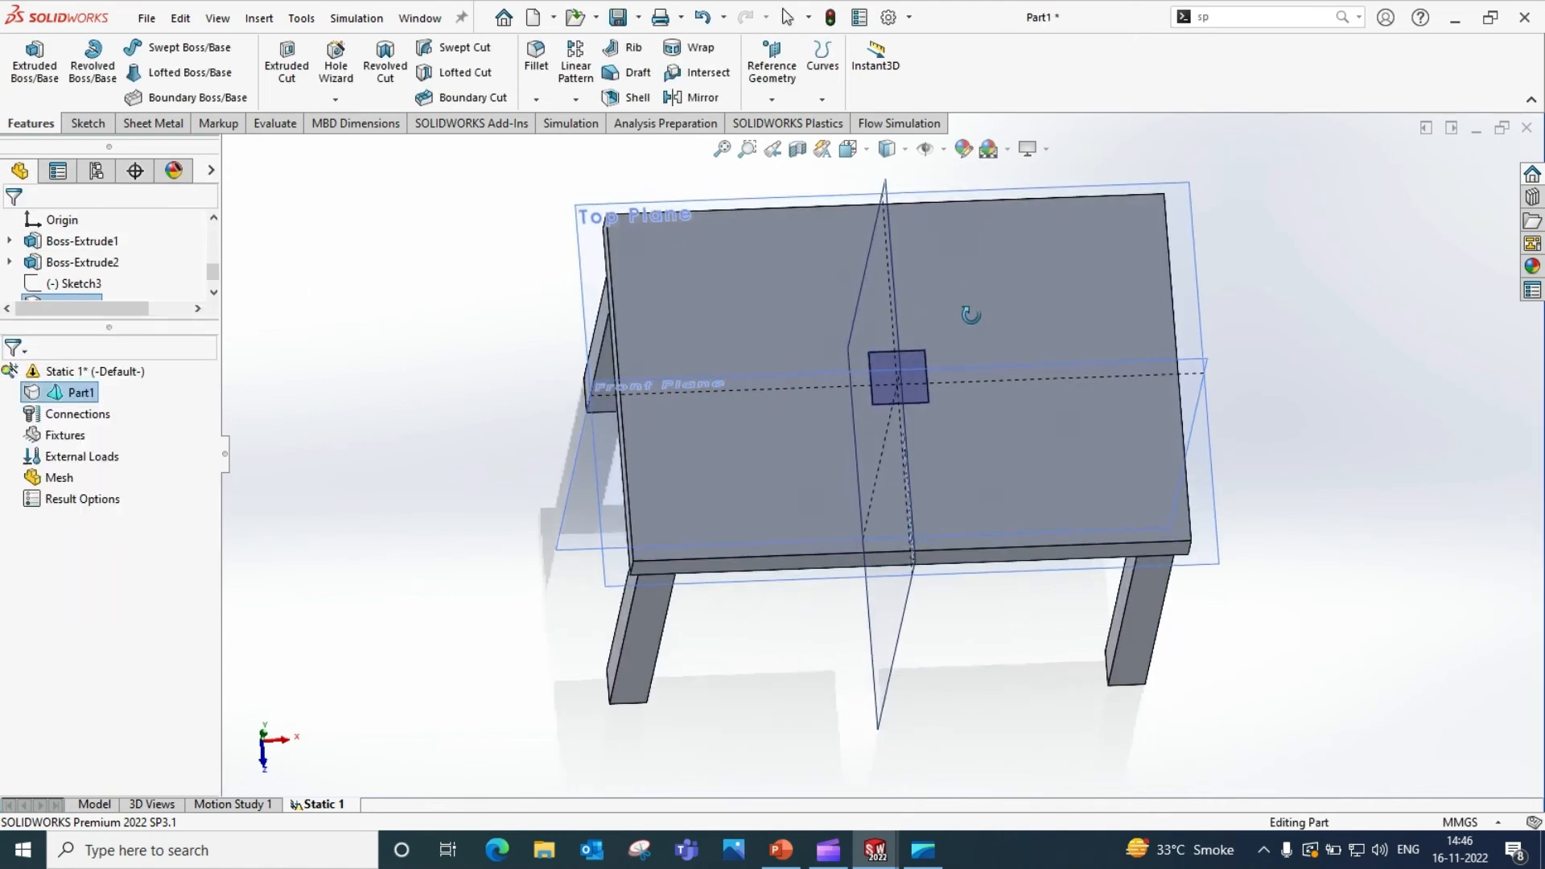
left_click(914, 368)
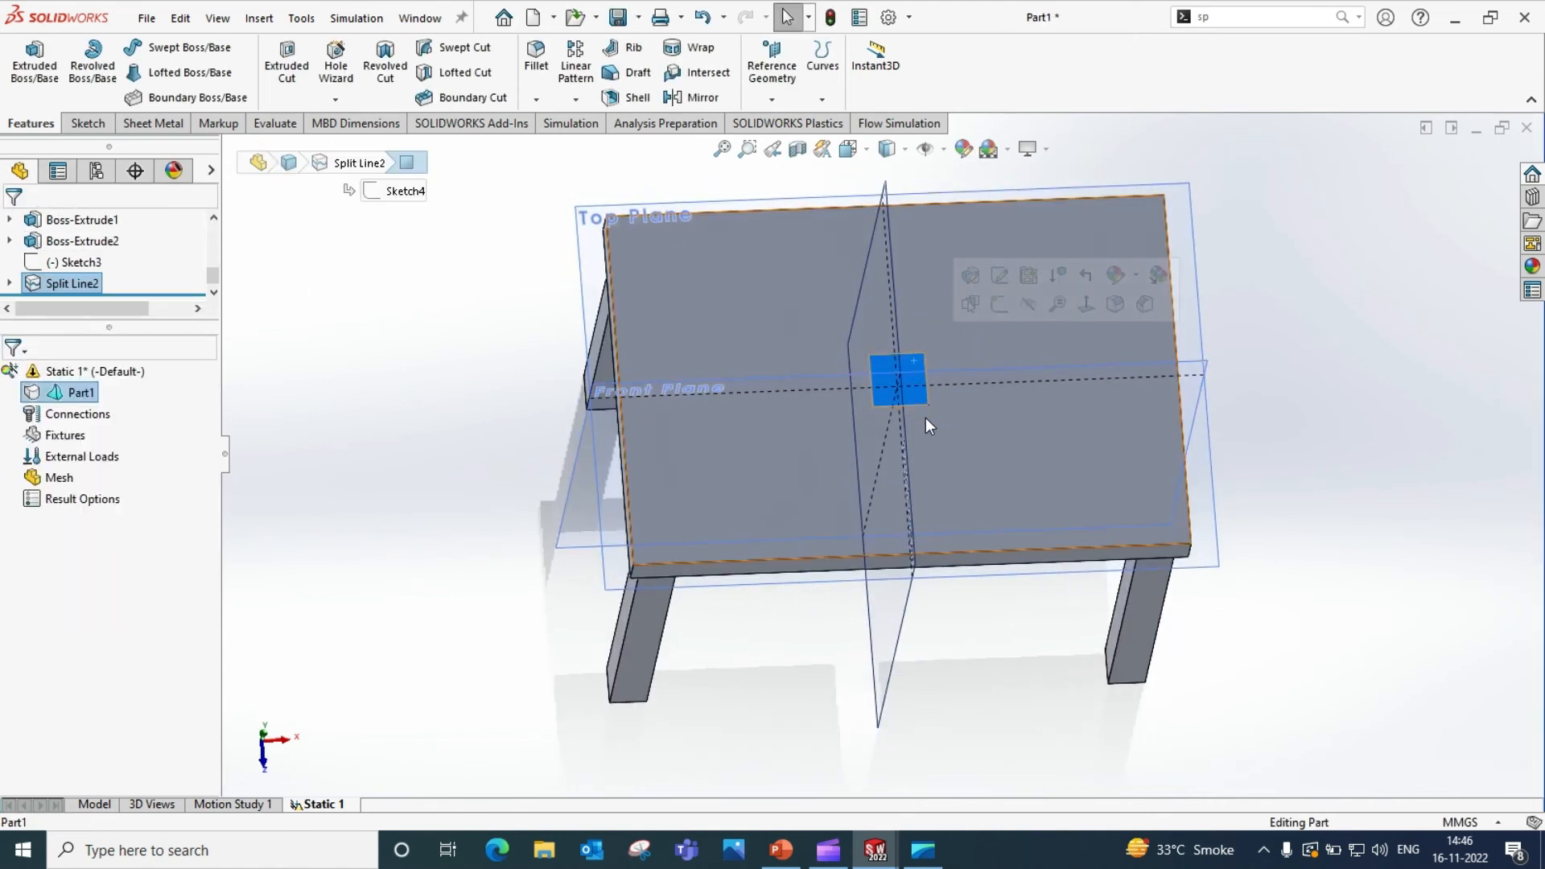
left_click(7, 283)
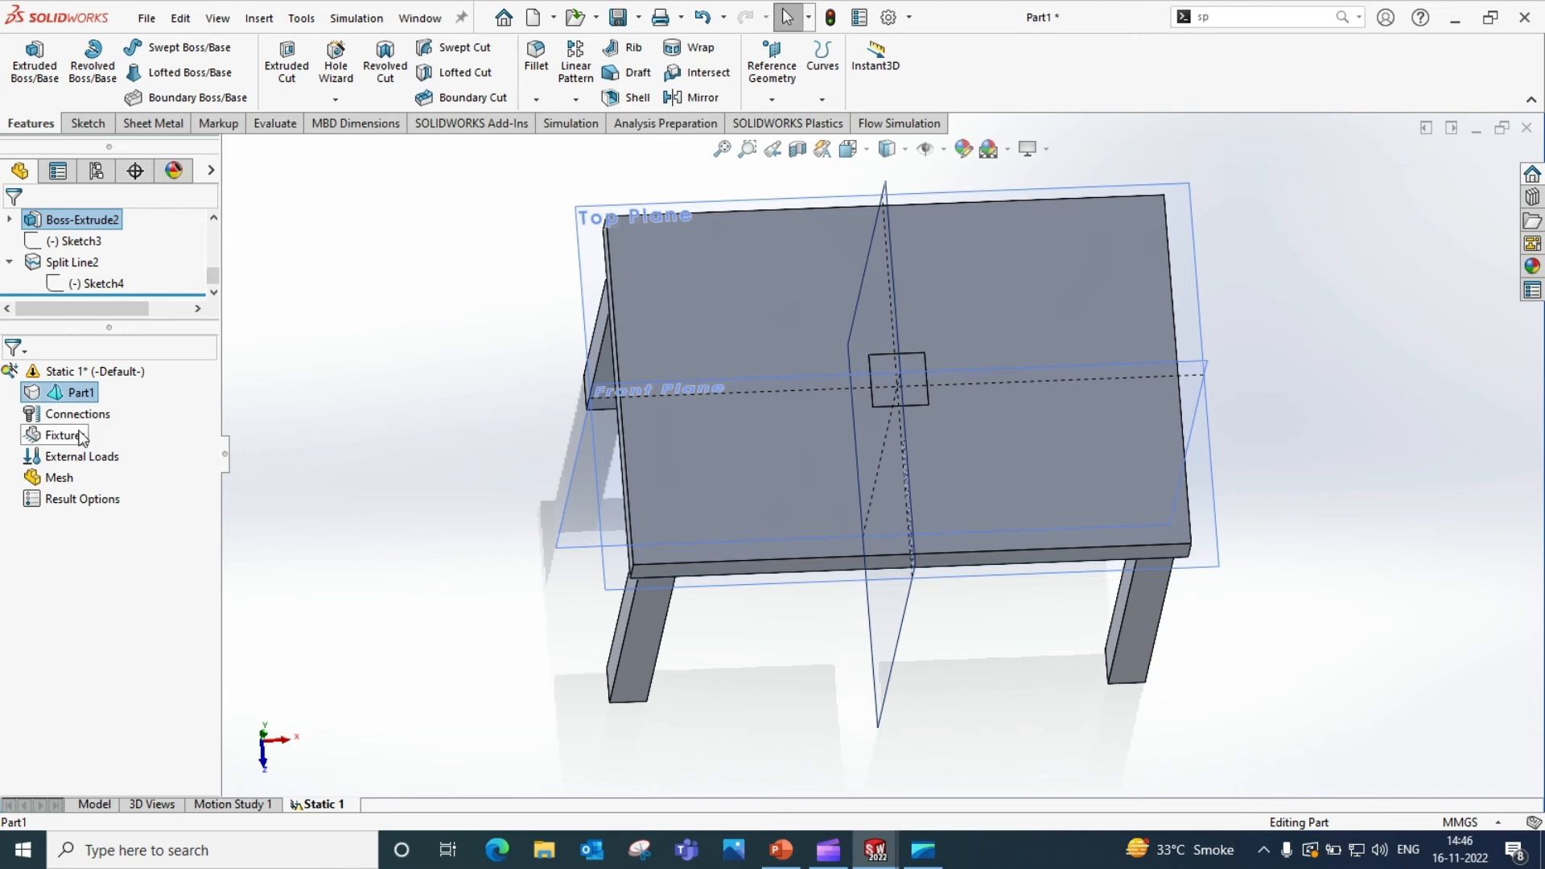
- Define a 20 N normal force on the split square patch at the center of the tabletop
right_click(80, 456)
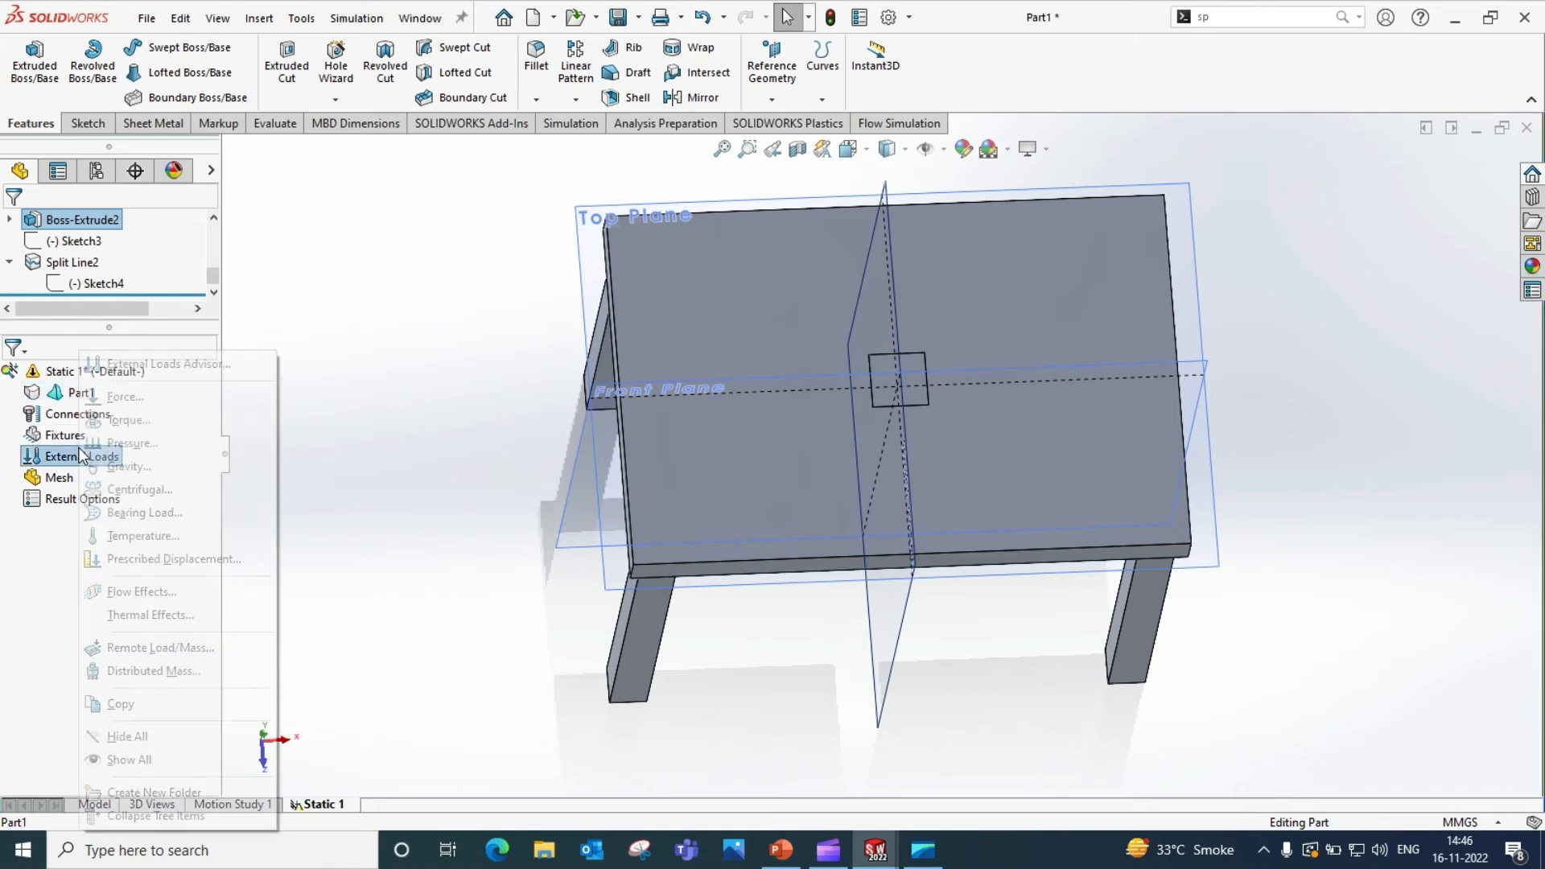
left_click(144, 402)
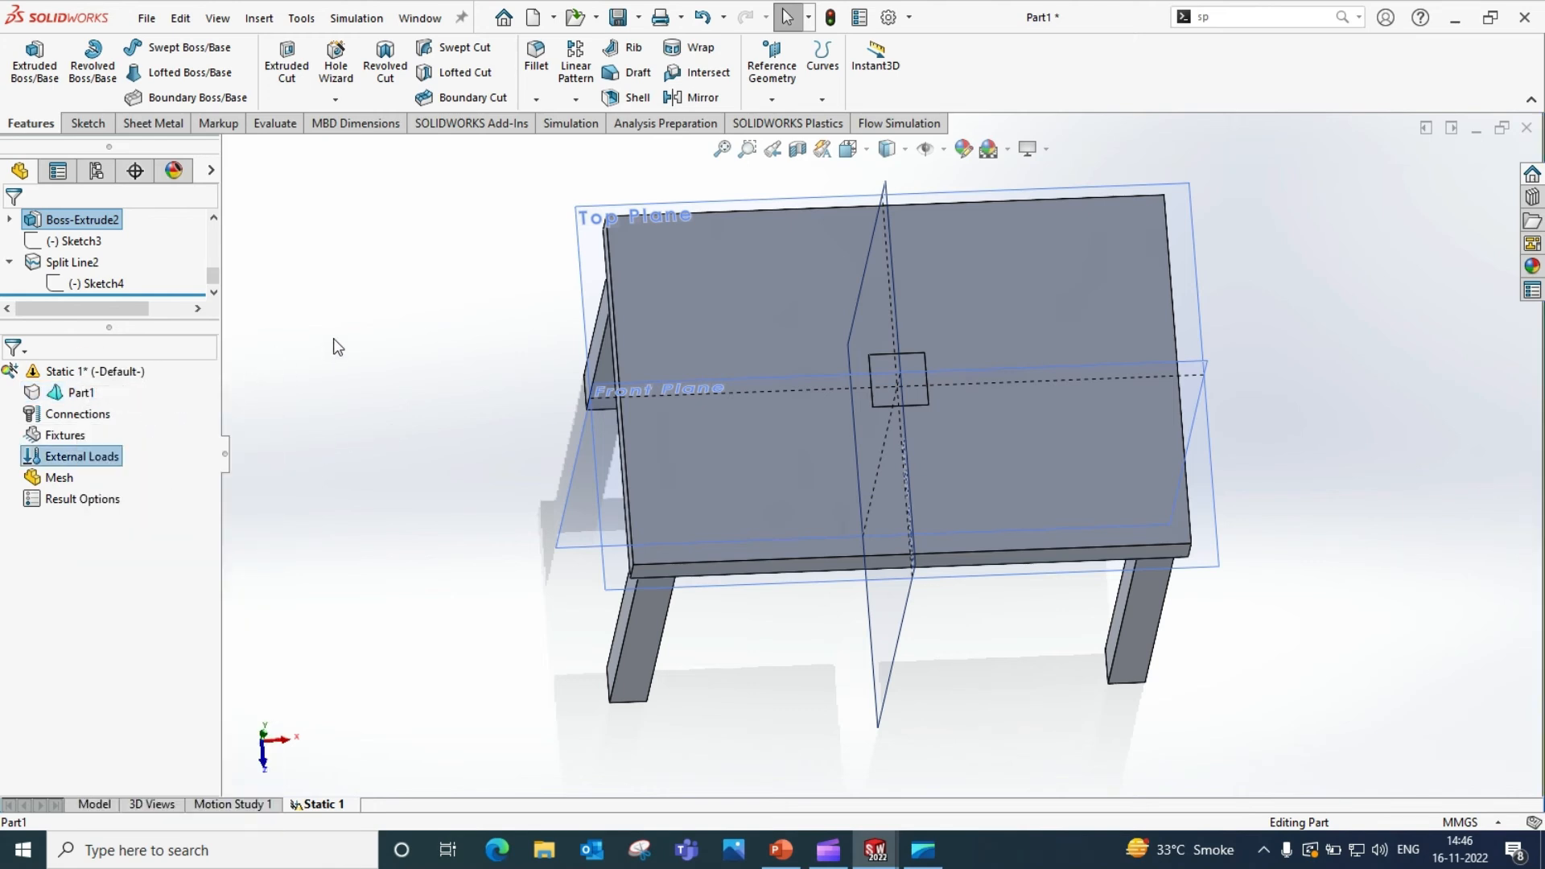
left_click(907, 378)
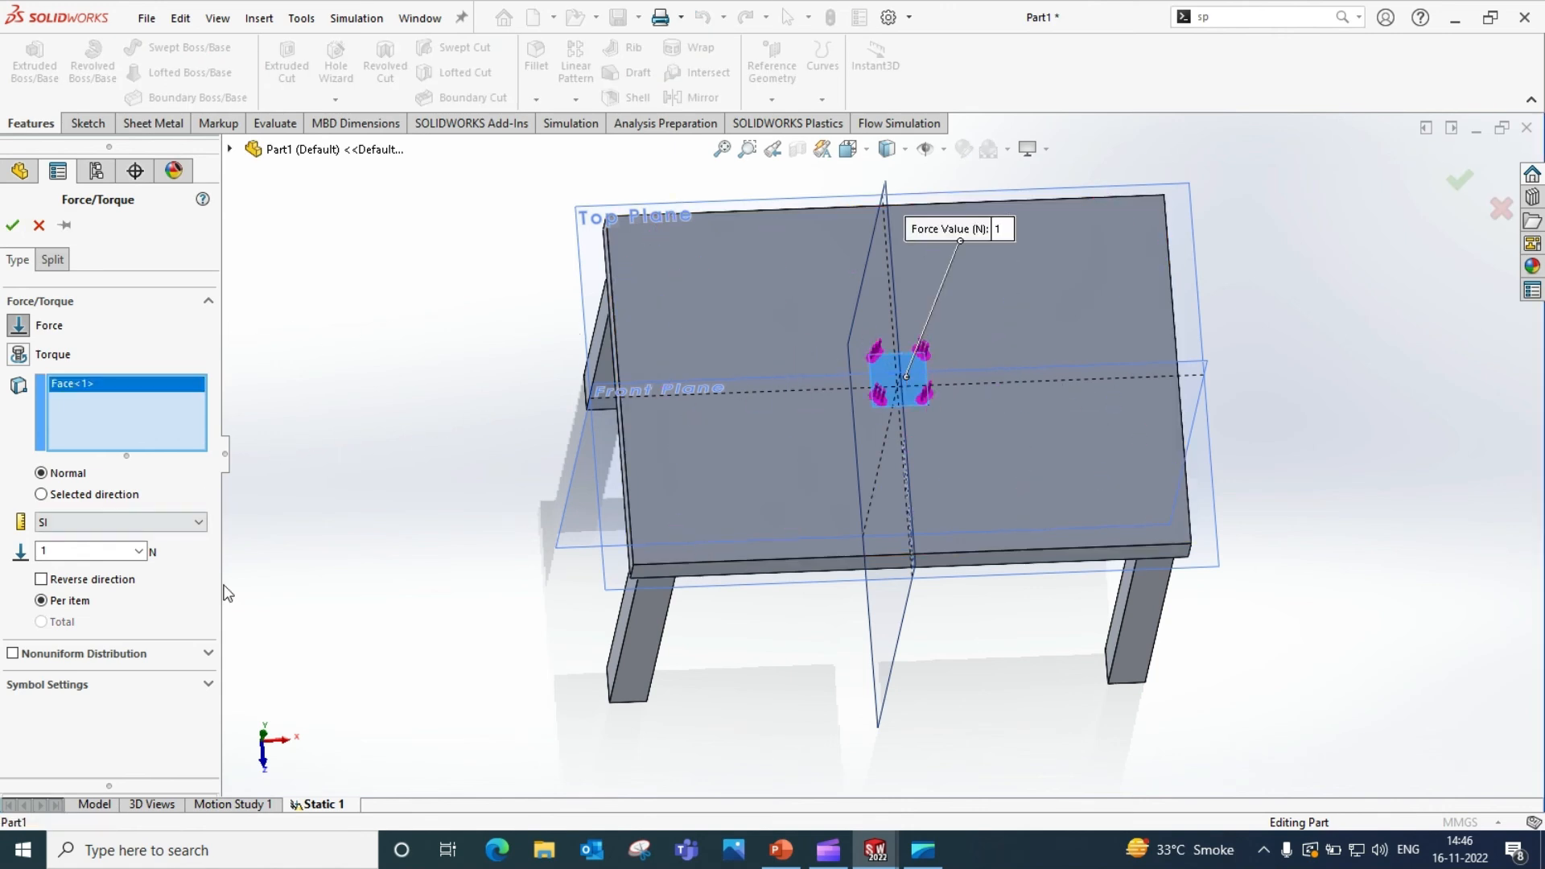
type("20")
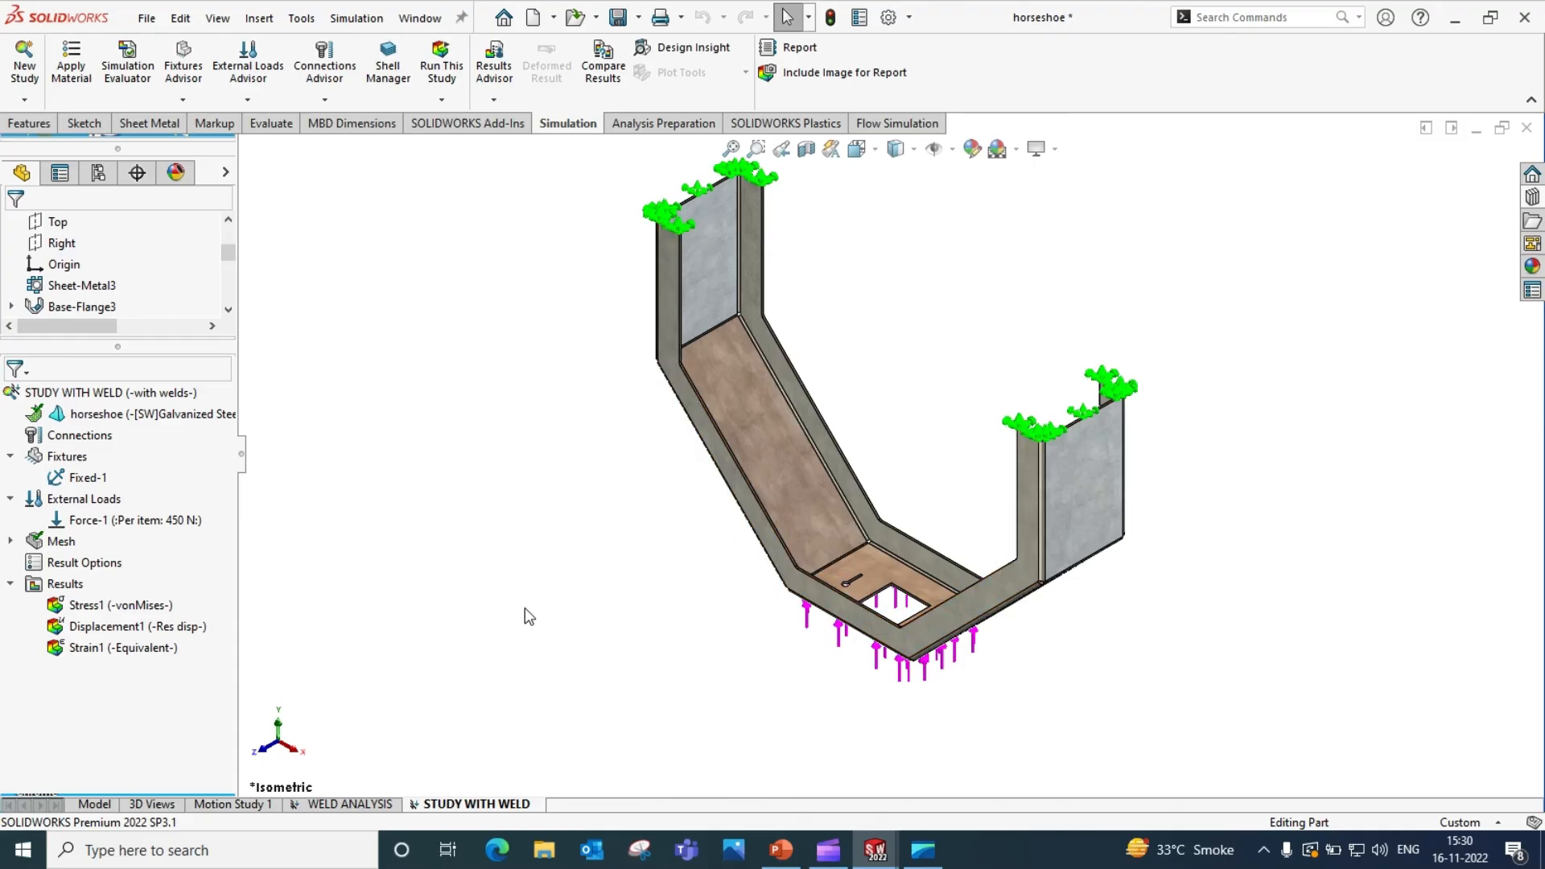
- Save the horseshoe study's Force-1 as the favorite DUMMY LOAD in the Design Library's analysis lib folder and check the saved entry
left_click(1532, 197)
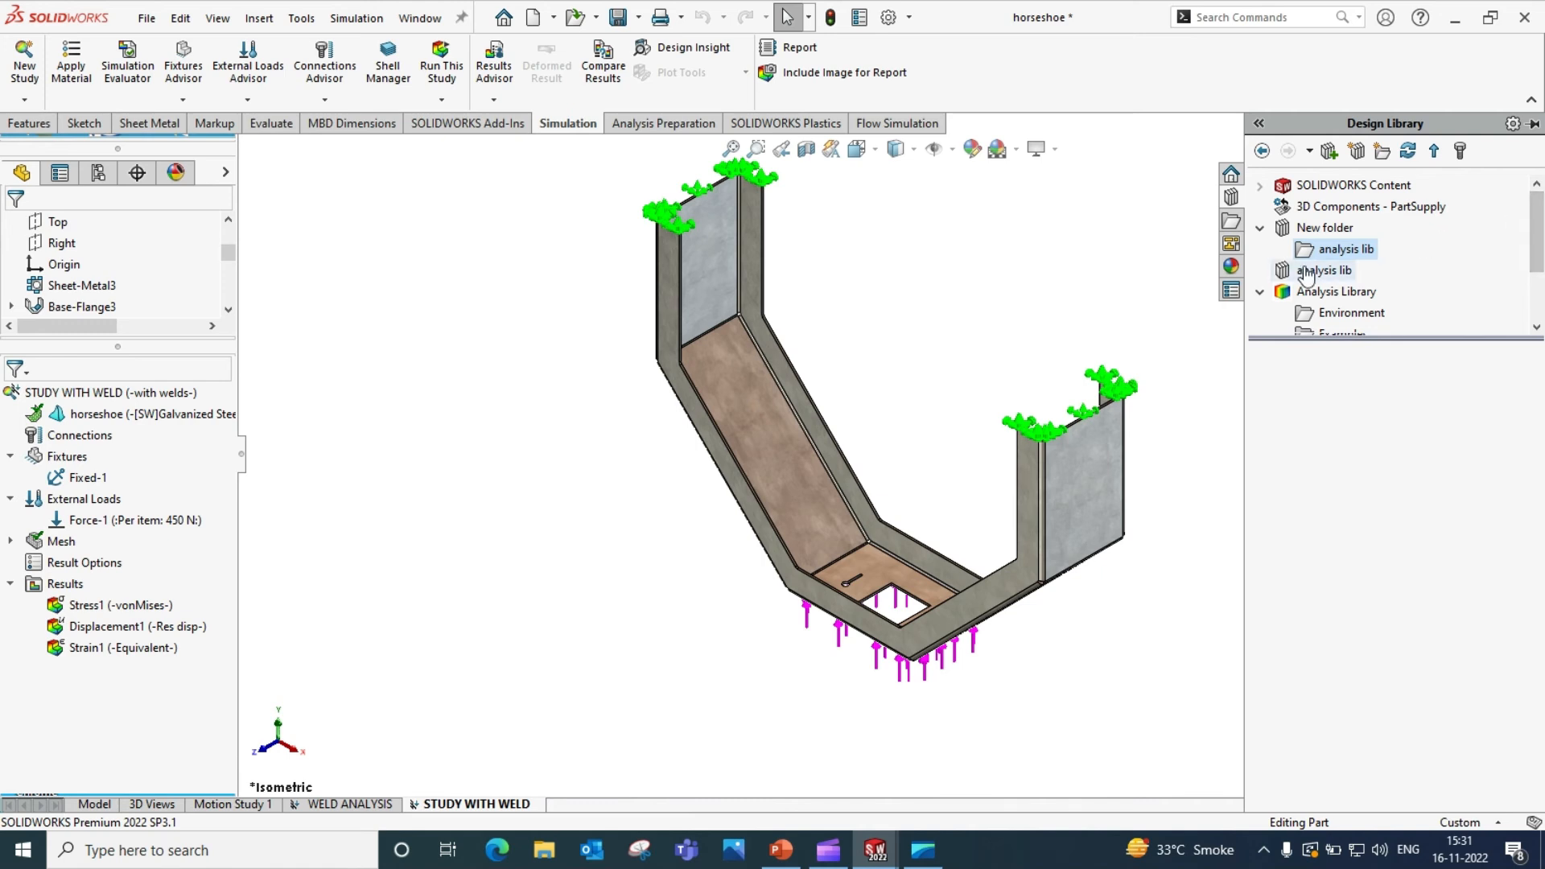
scroll(1309, 266, "down", 1)
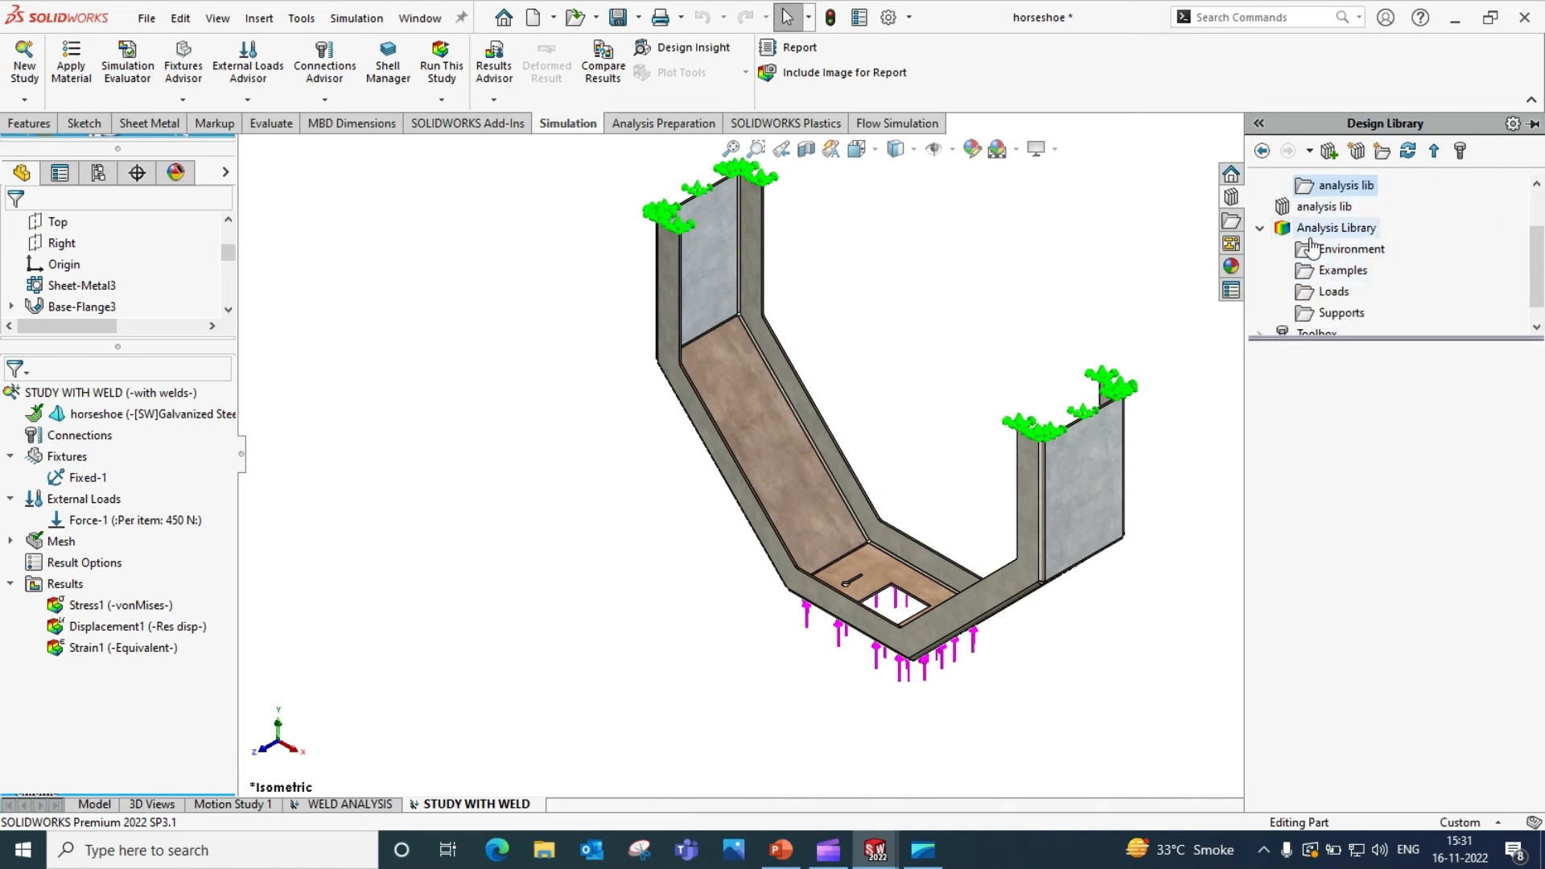
scroll(1315, 246, "up", 1)
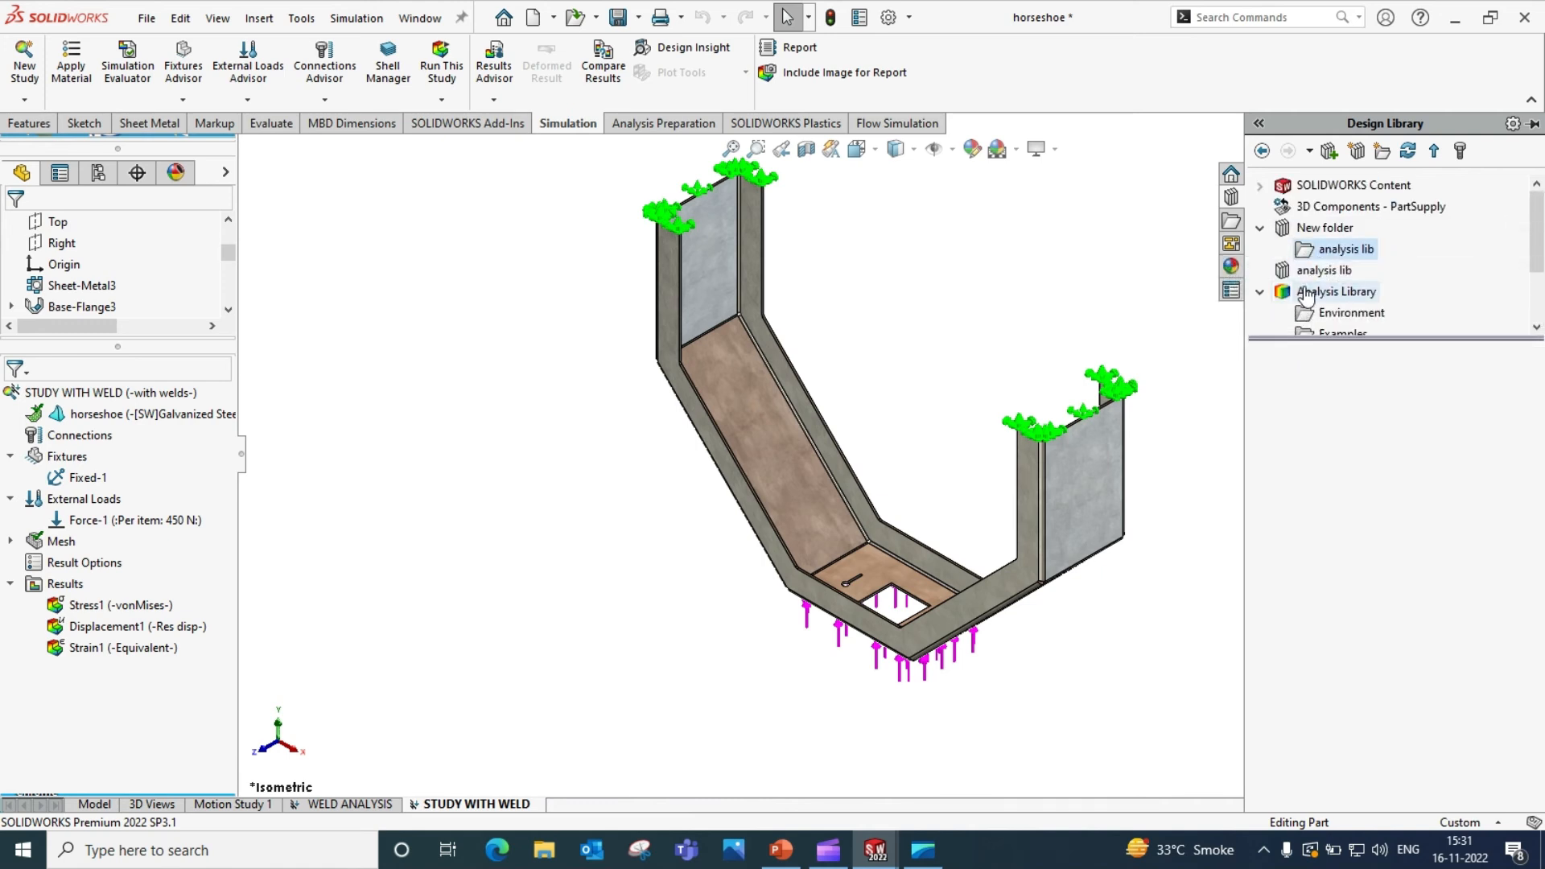
scroll(1308, 293, "down", 1)
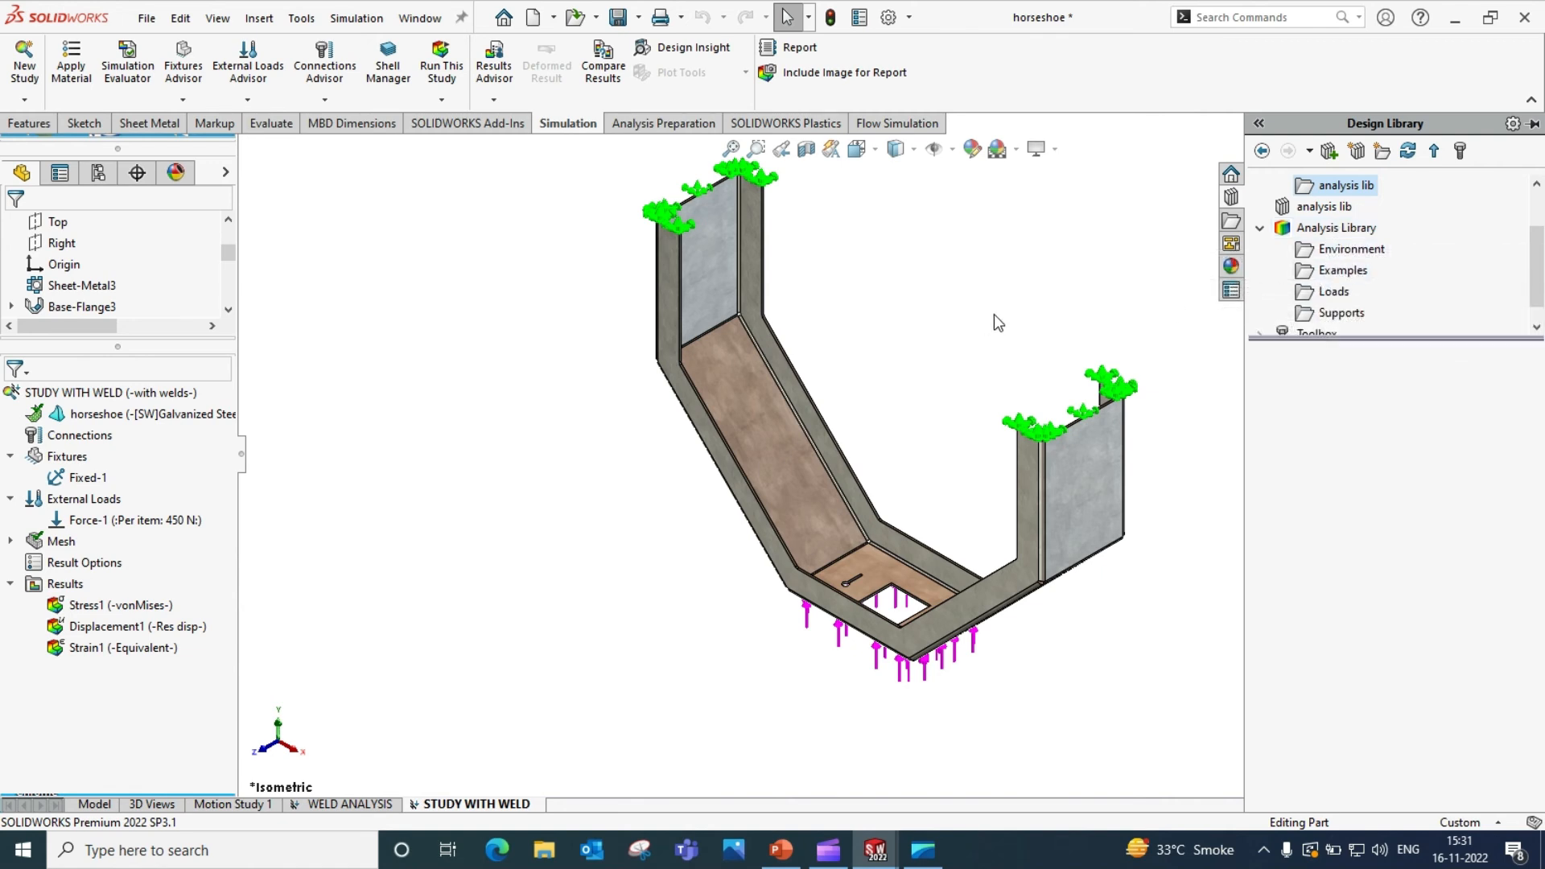
right_click(127, 523)
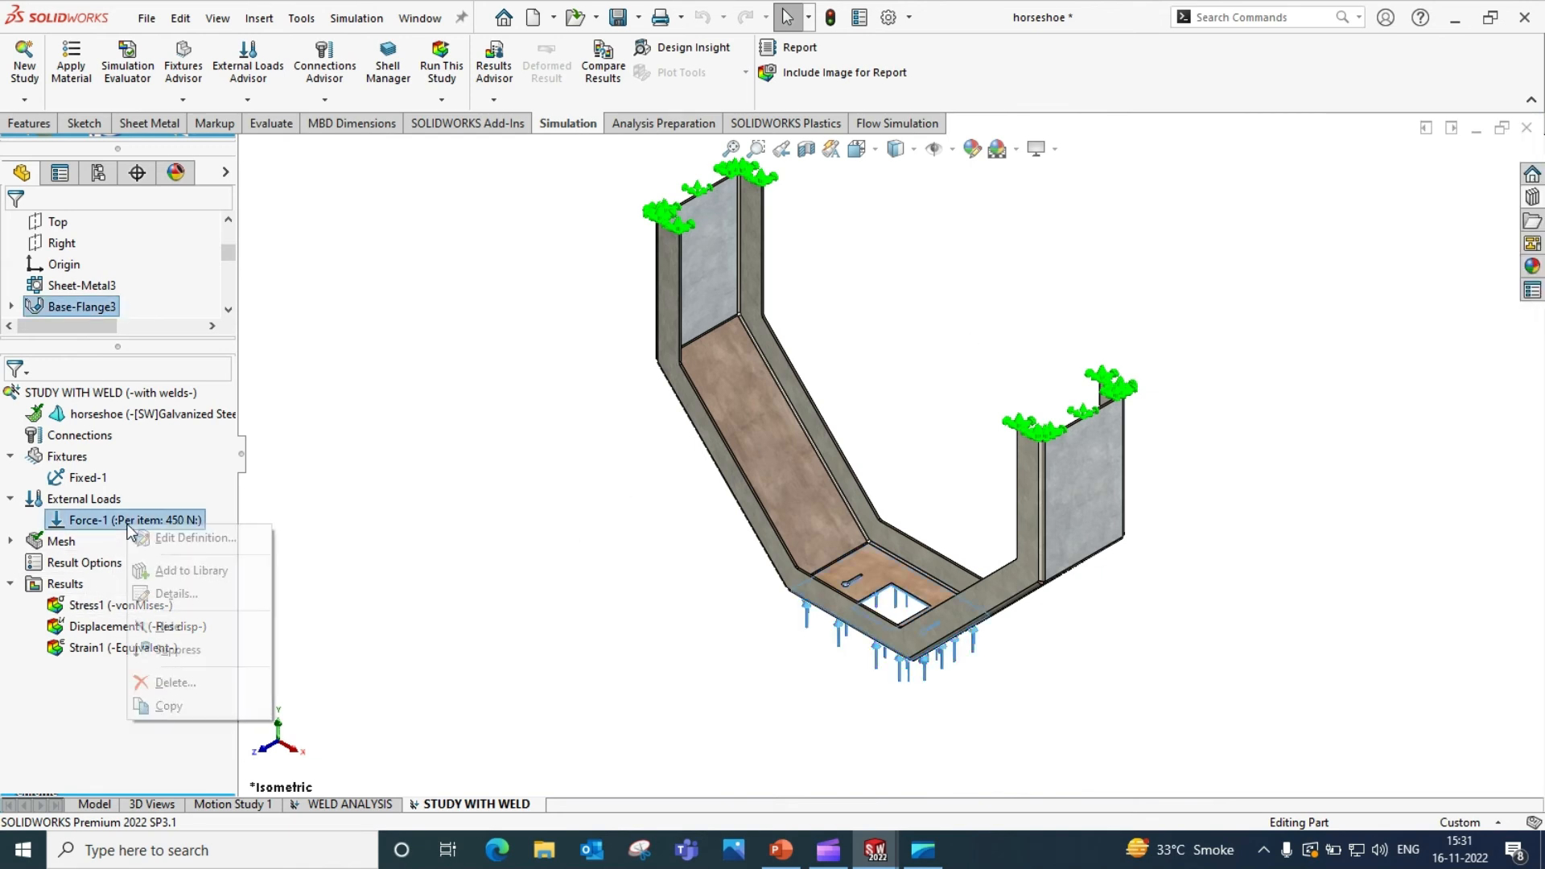
left_click(175, 571)
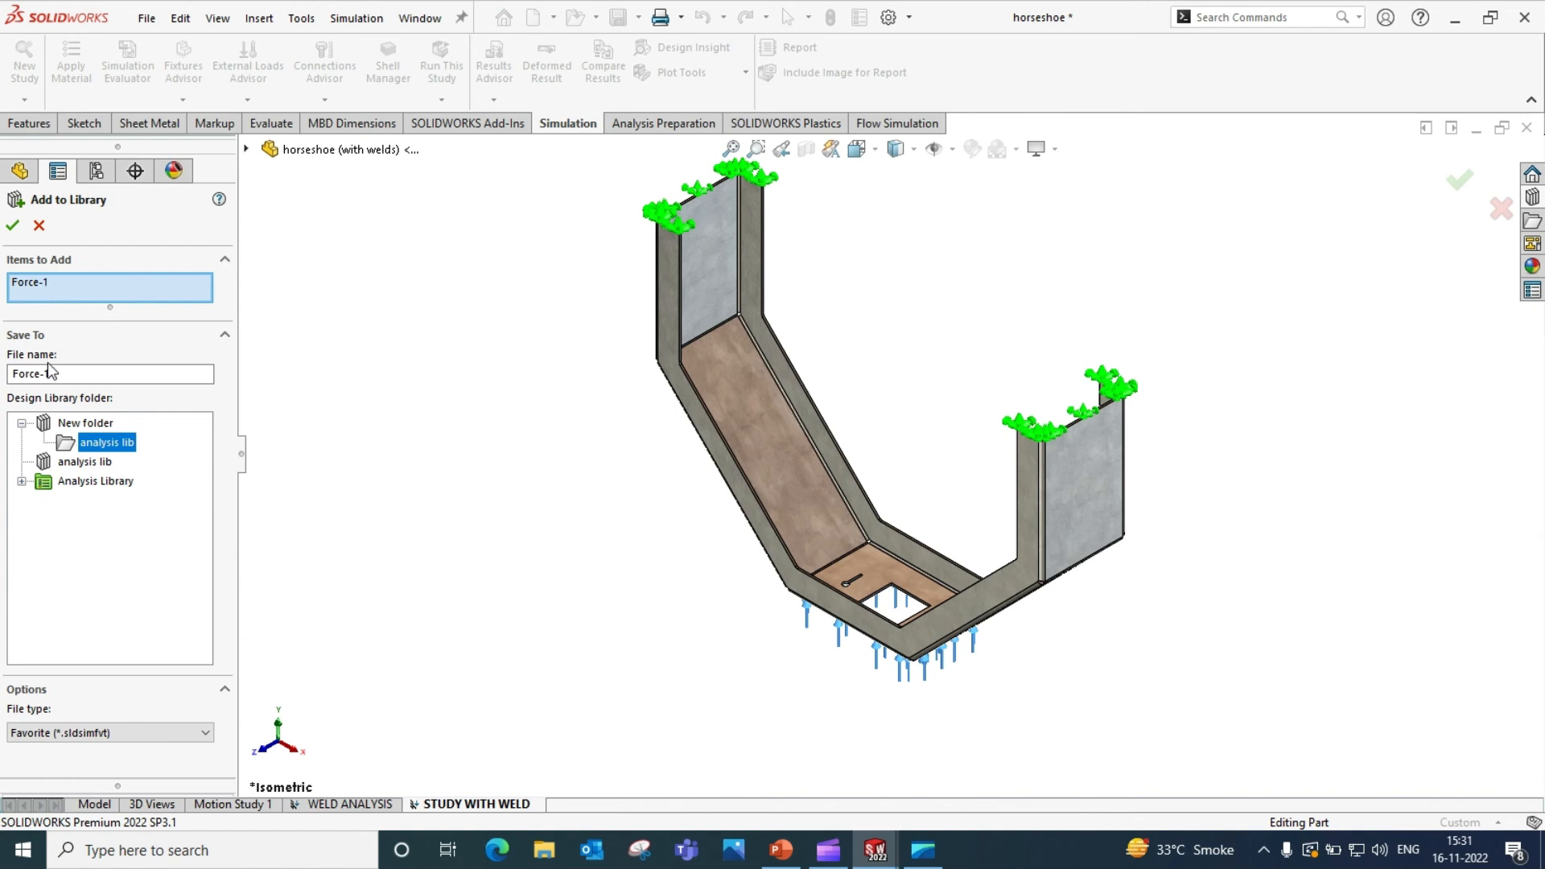
left_click_drag(50, 374, 2, 366)
type("DUMMY LOAD")
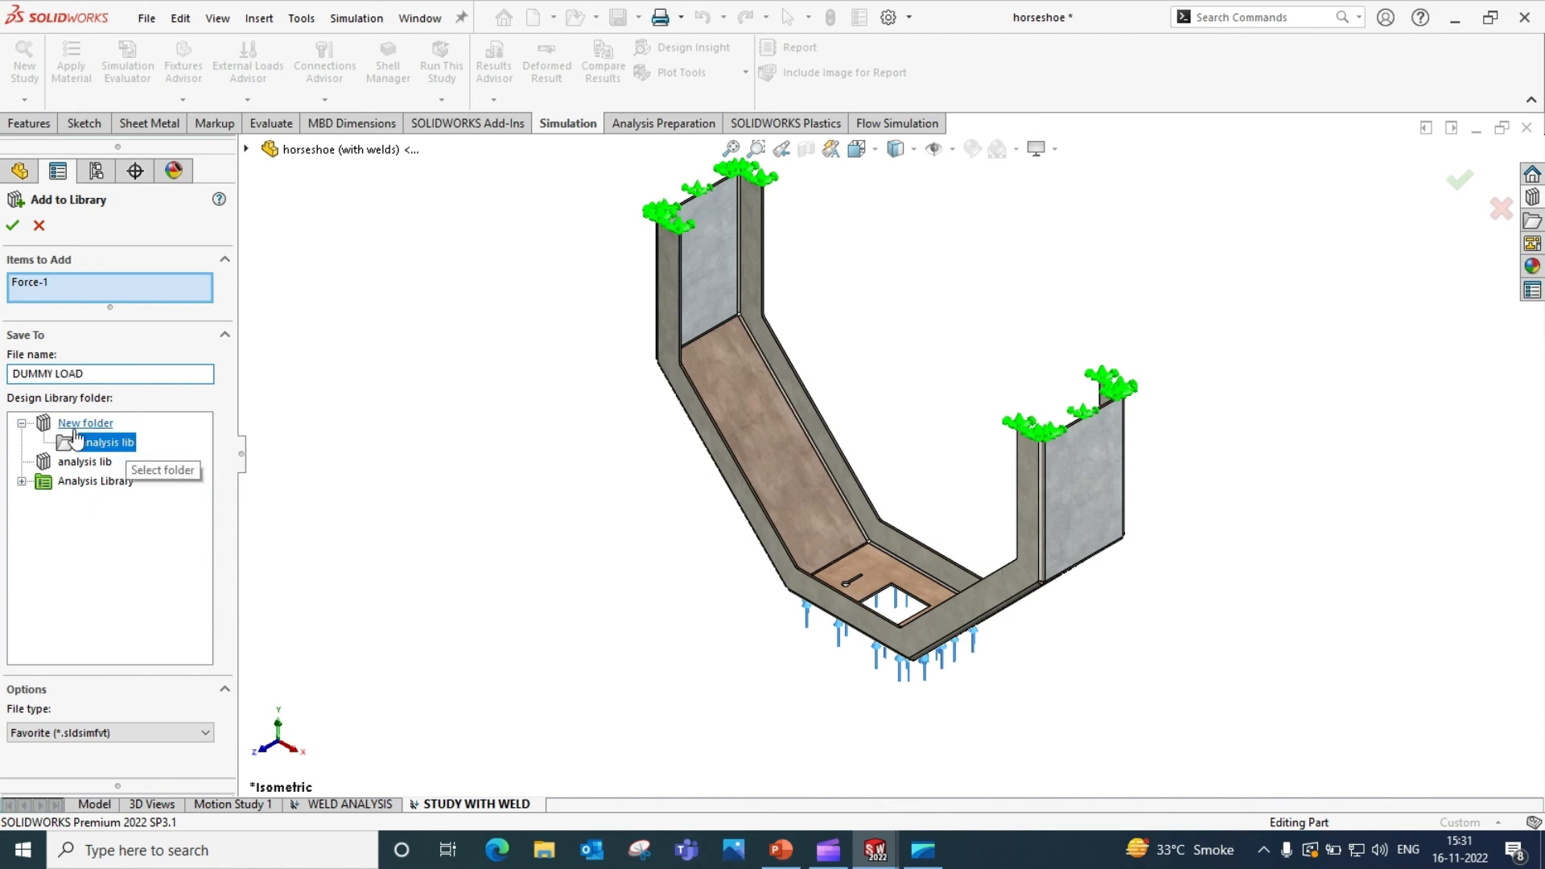
left_click(13, 227)
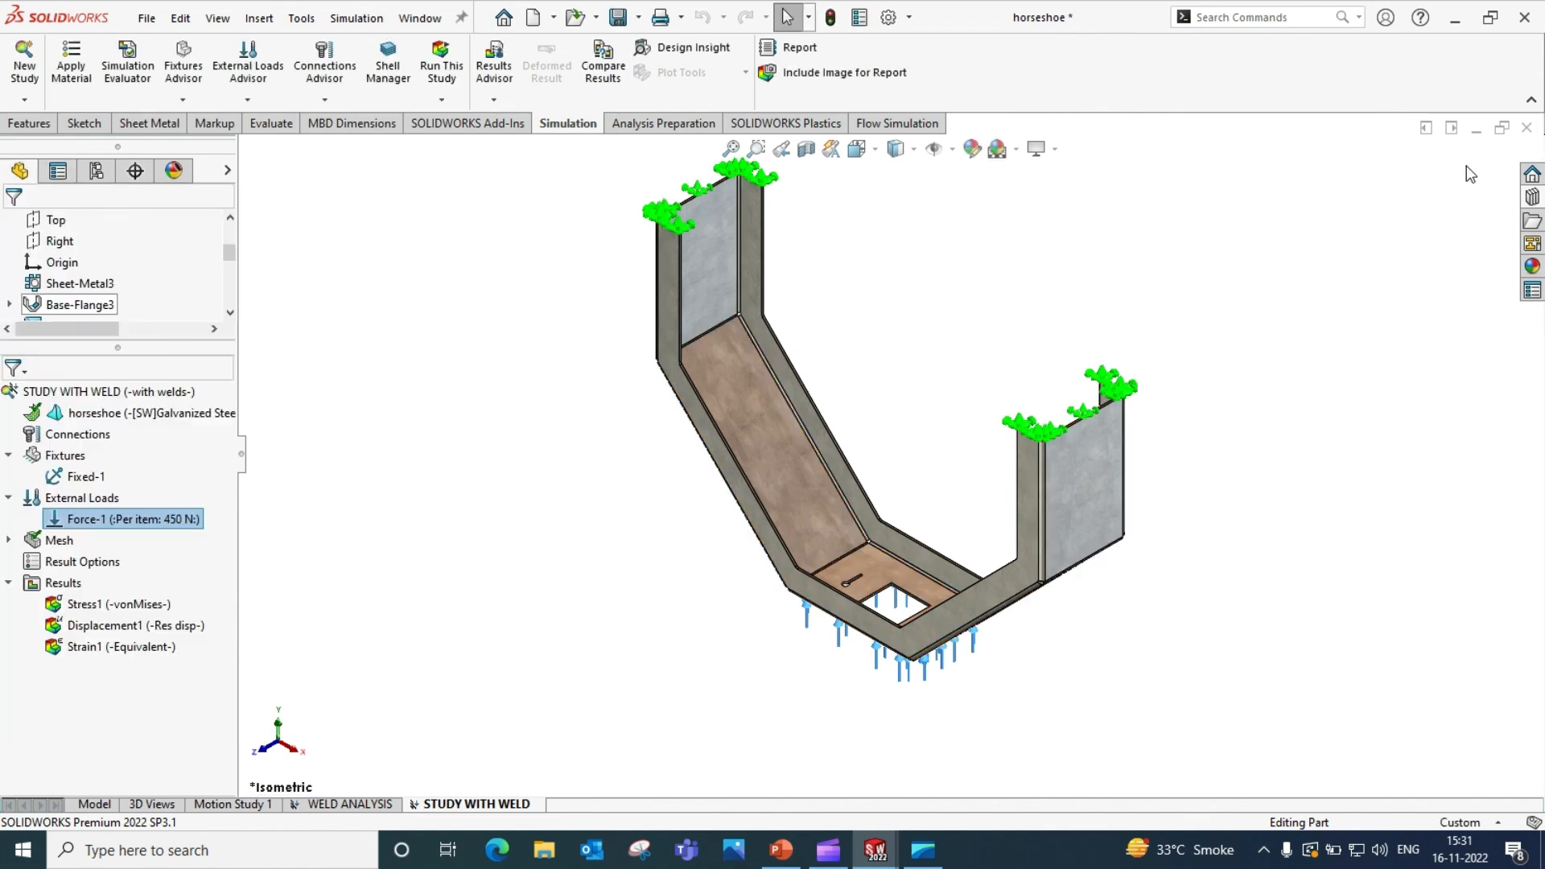
left_click(1530, 197)
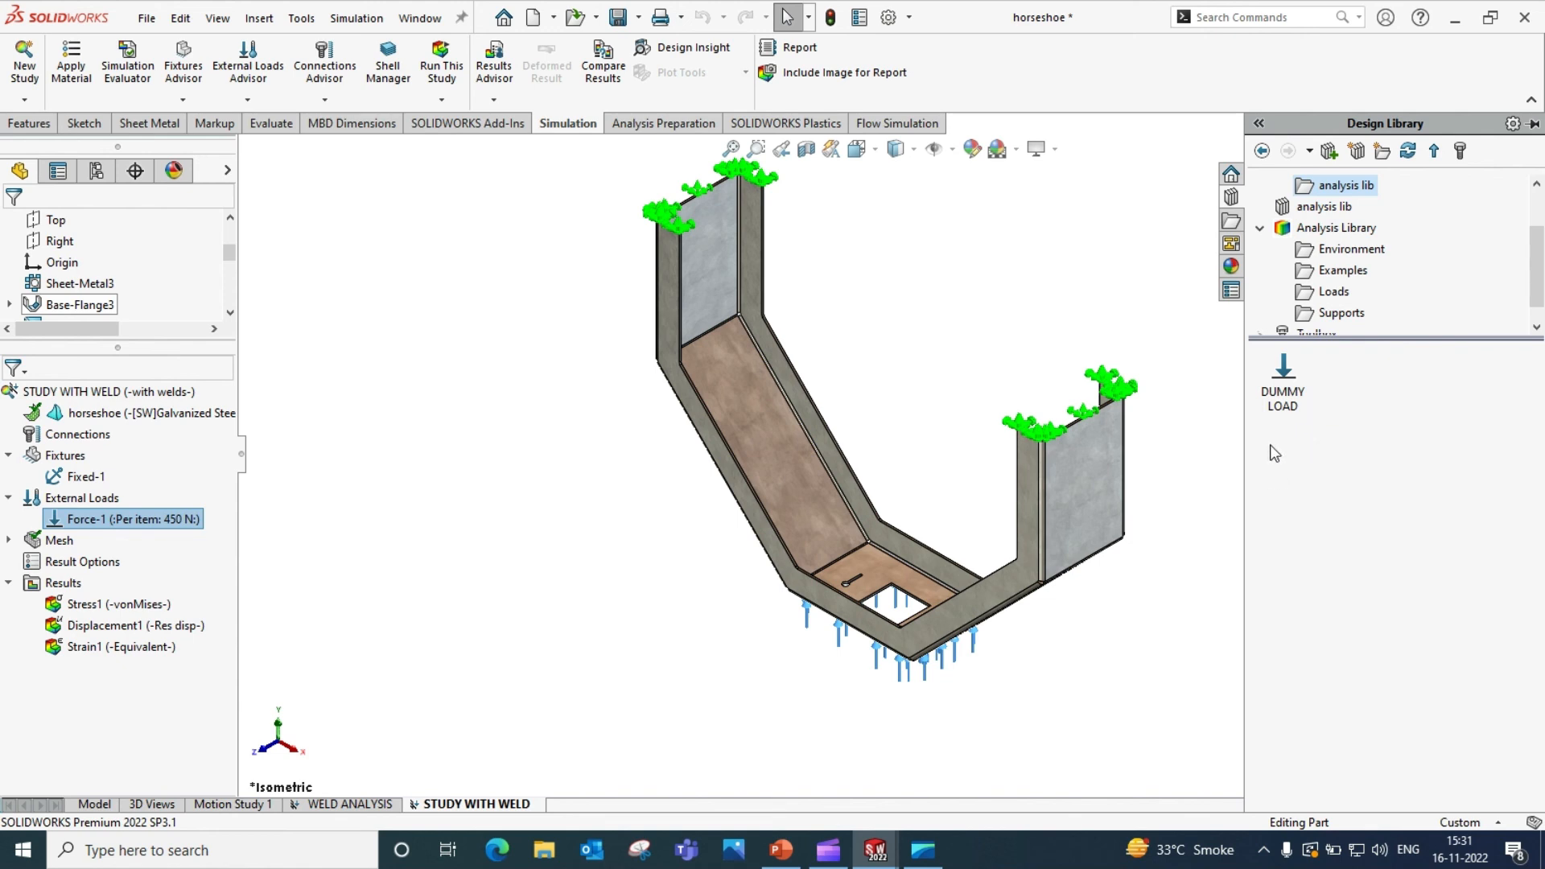
left_click(1118, 307)
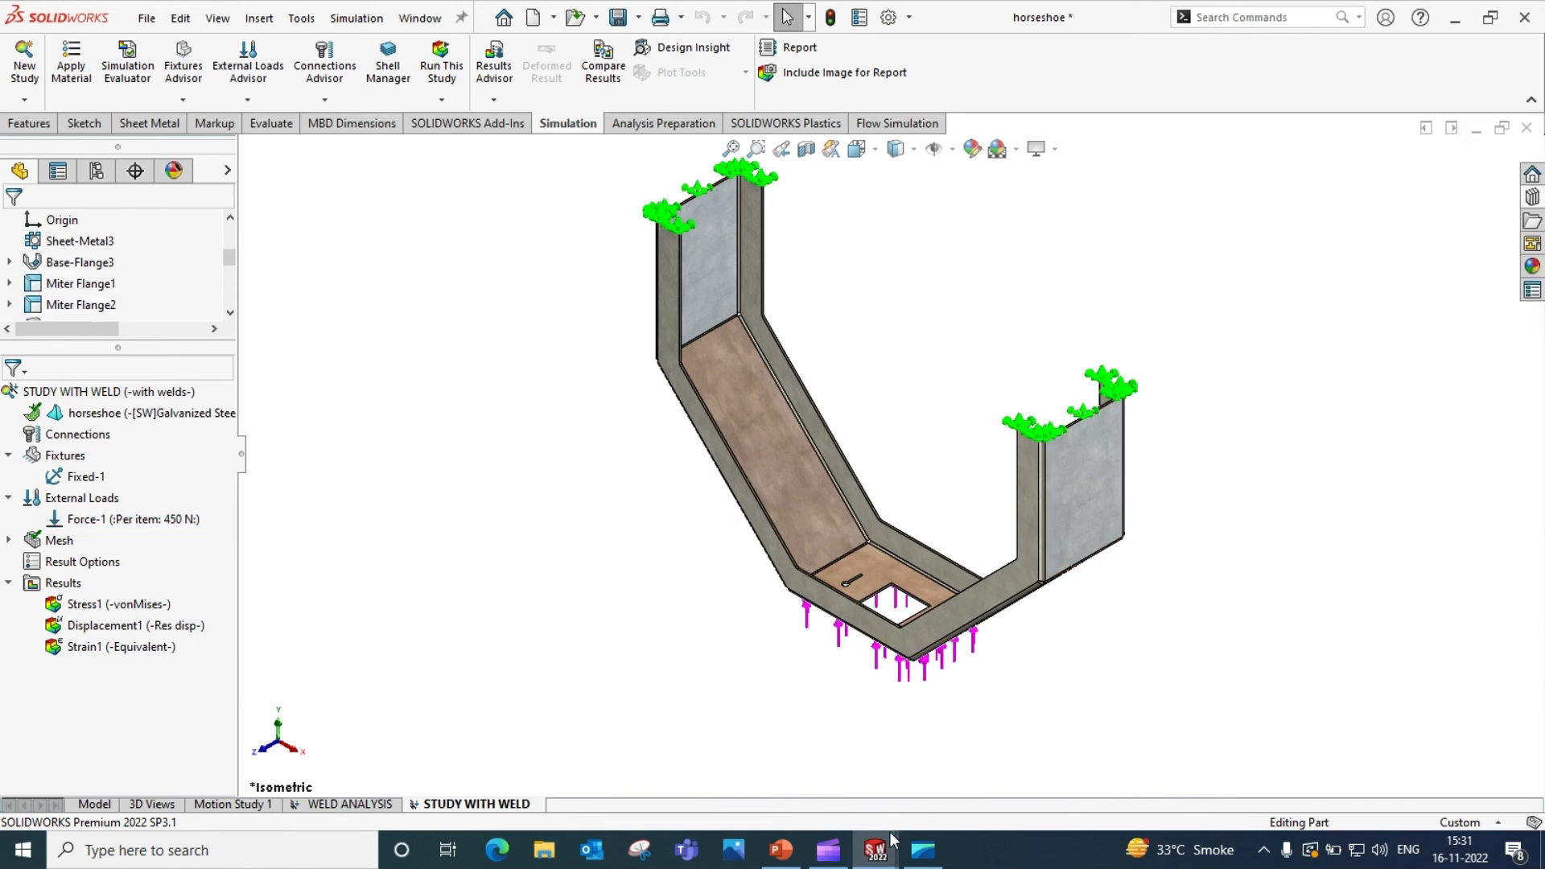
- Switch to the Floor Joist for Analysis assembly, activate its FLOOR JOIST study, and inspect the beam's existing force
mouse_move(882, 855)
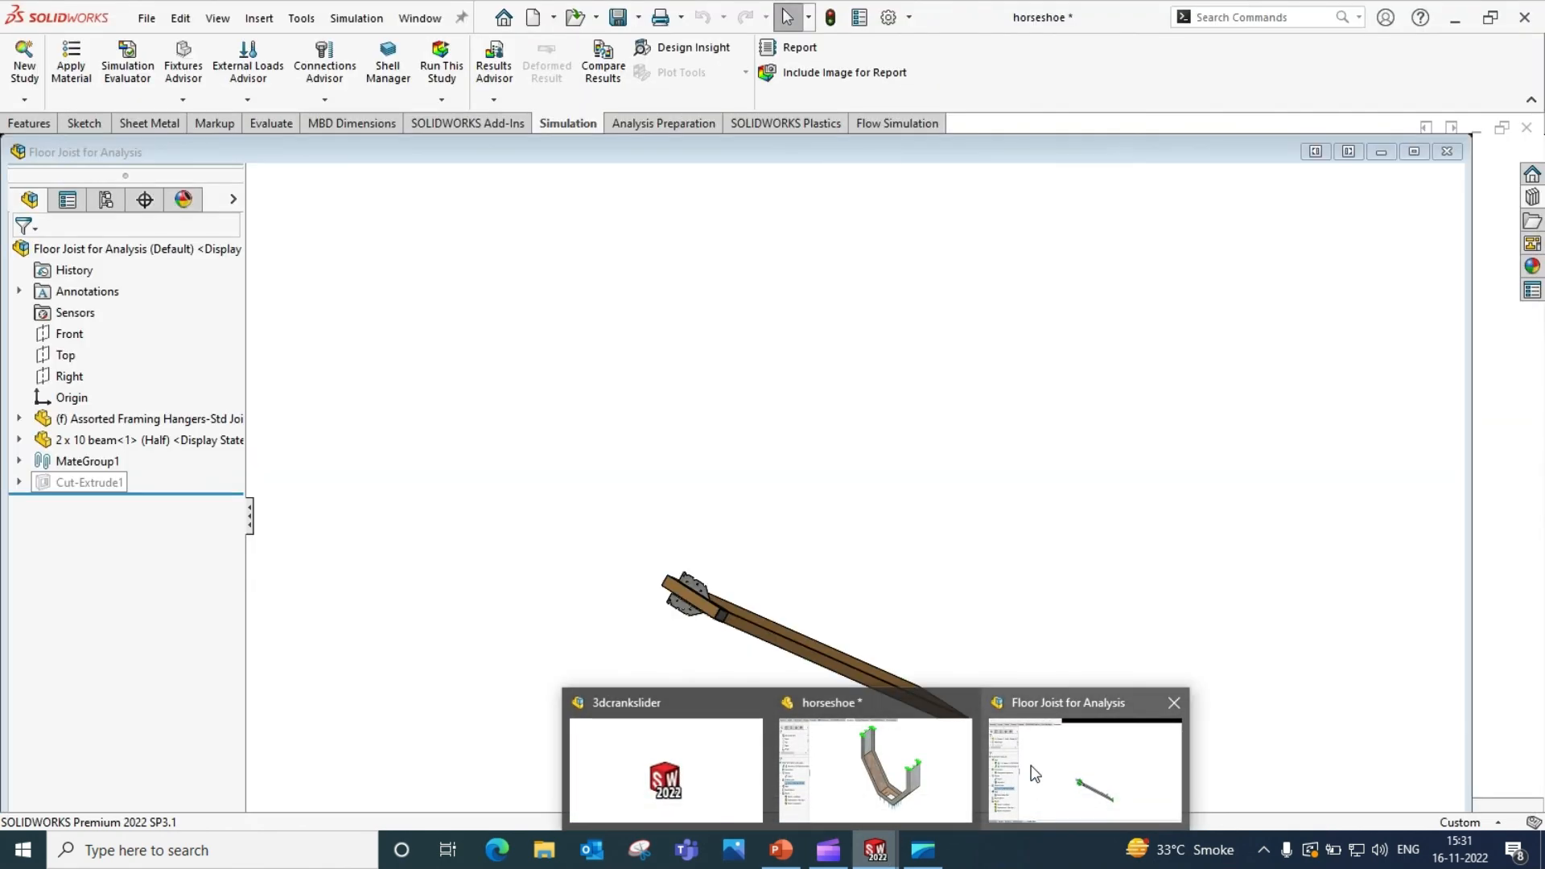
left_click(1034, 773)
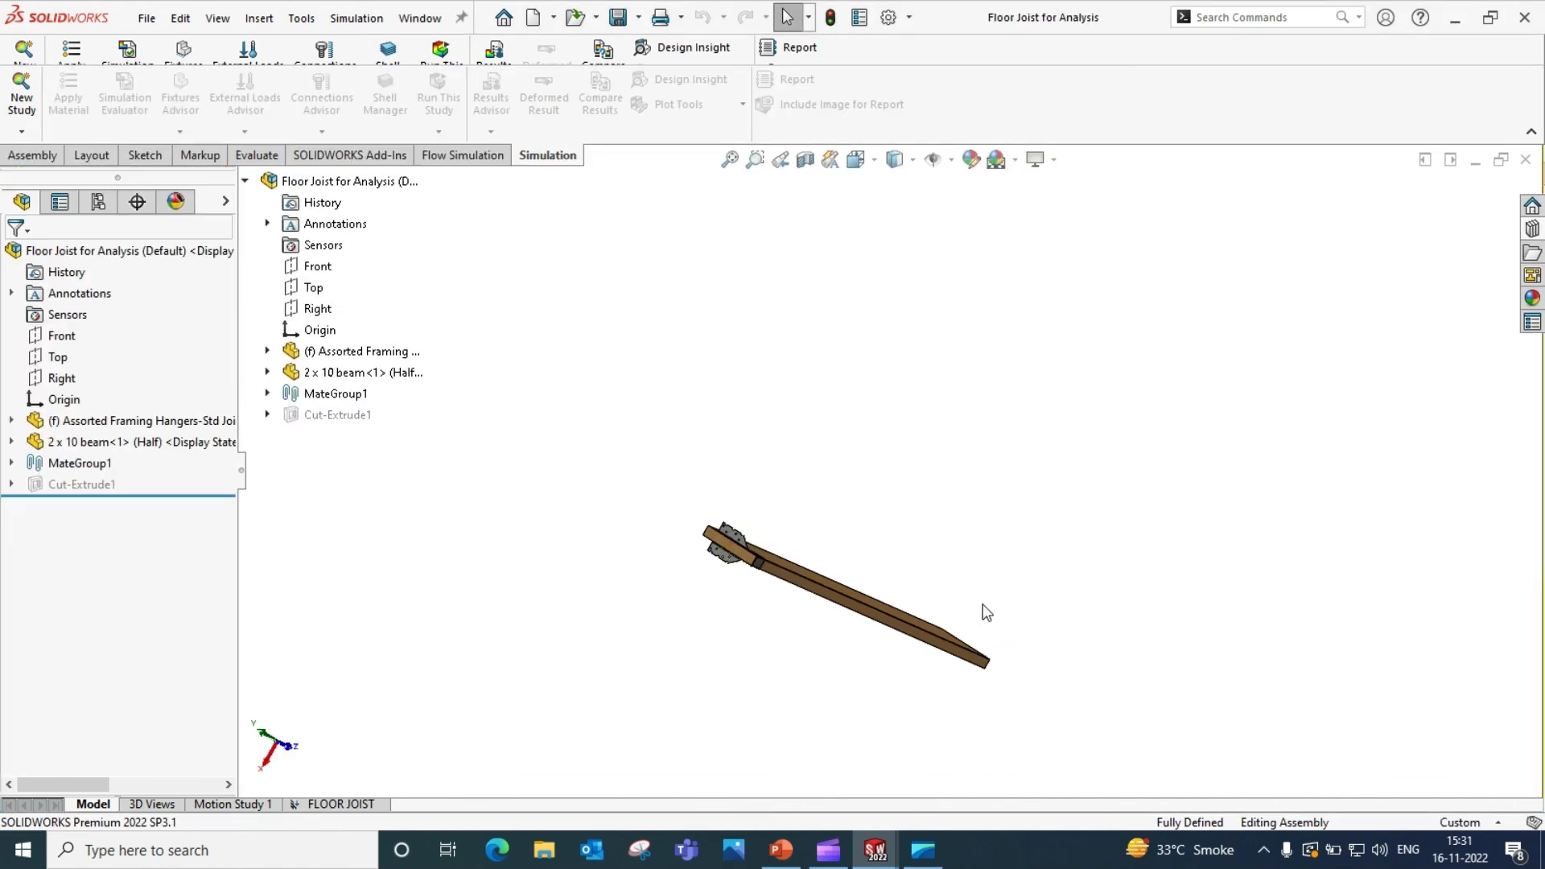
key("ctrl+7")
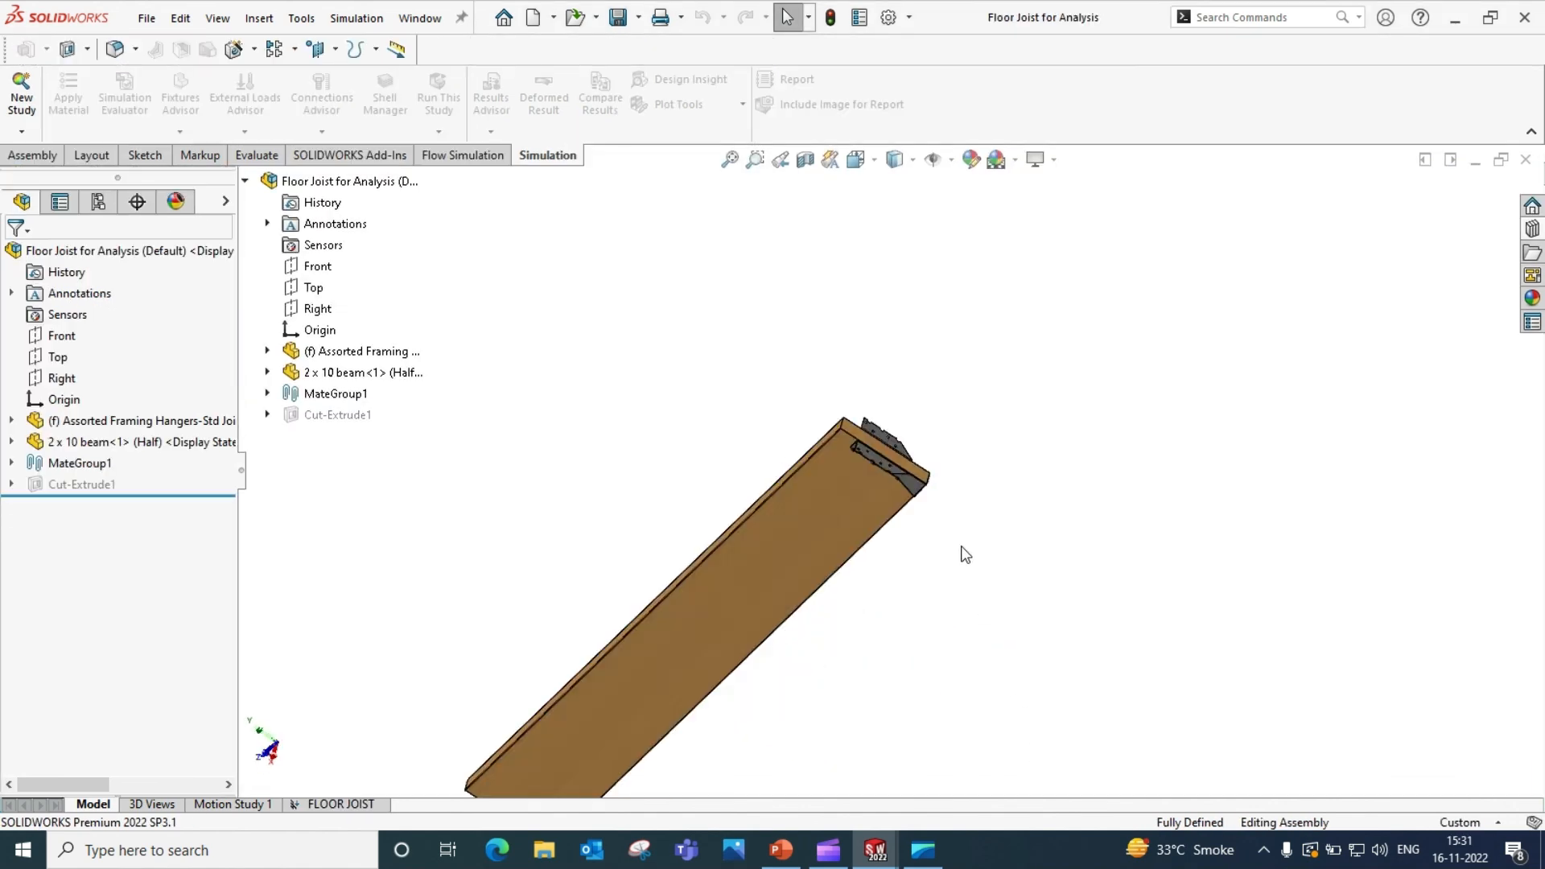
middle_click_drag(901, 602, 962, 648)
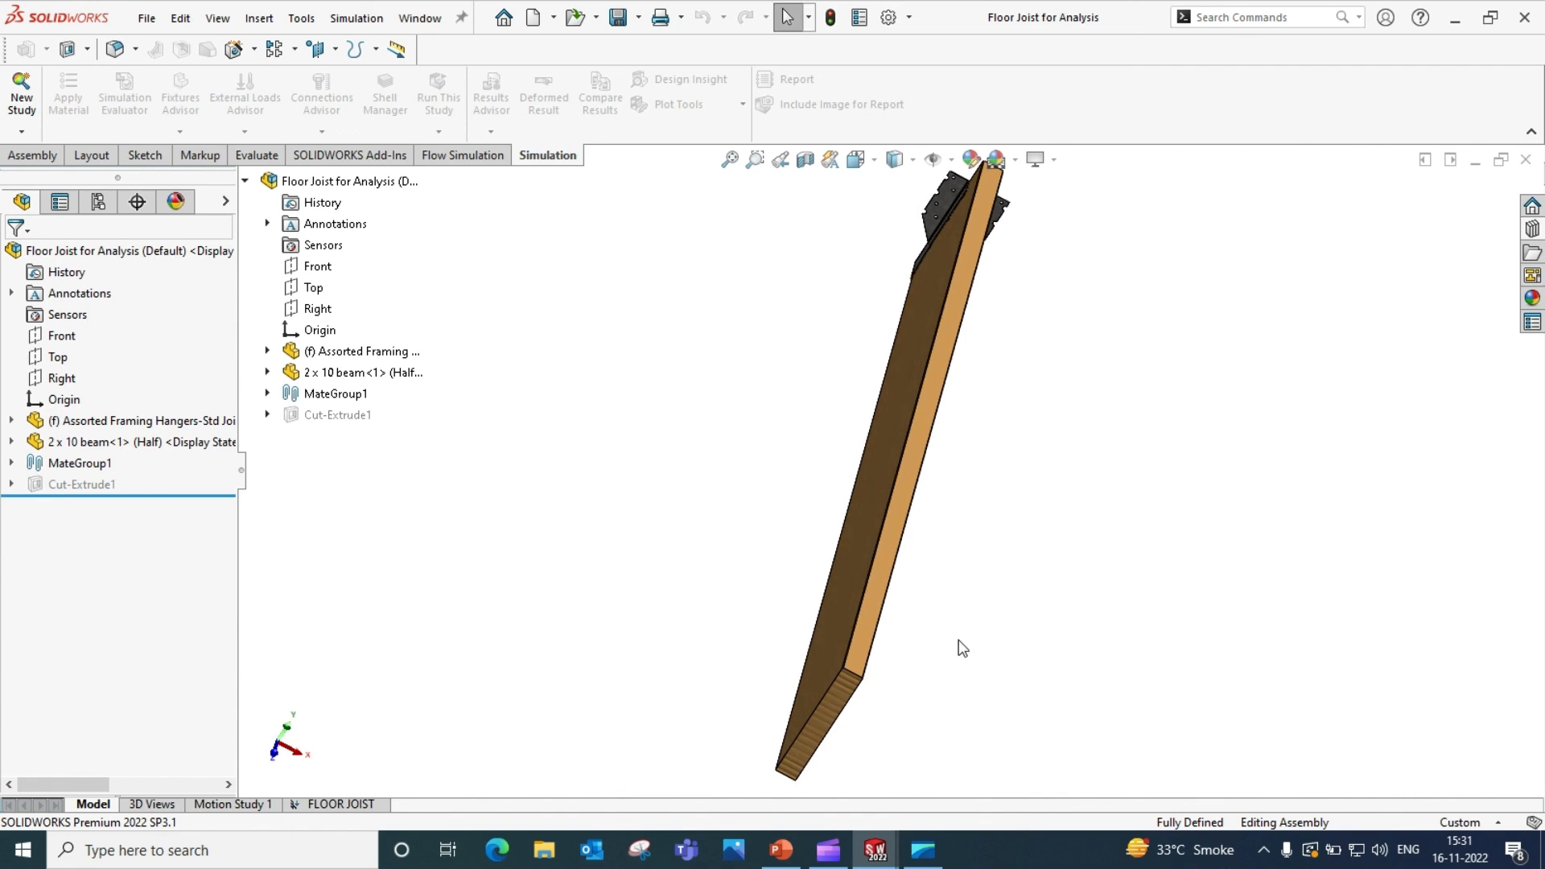
left_click(366, 804)
middle_click_drag(925, 586, 1121, 414)
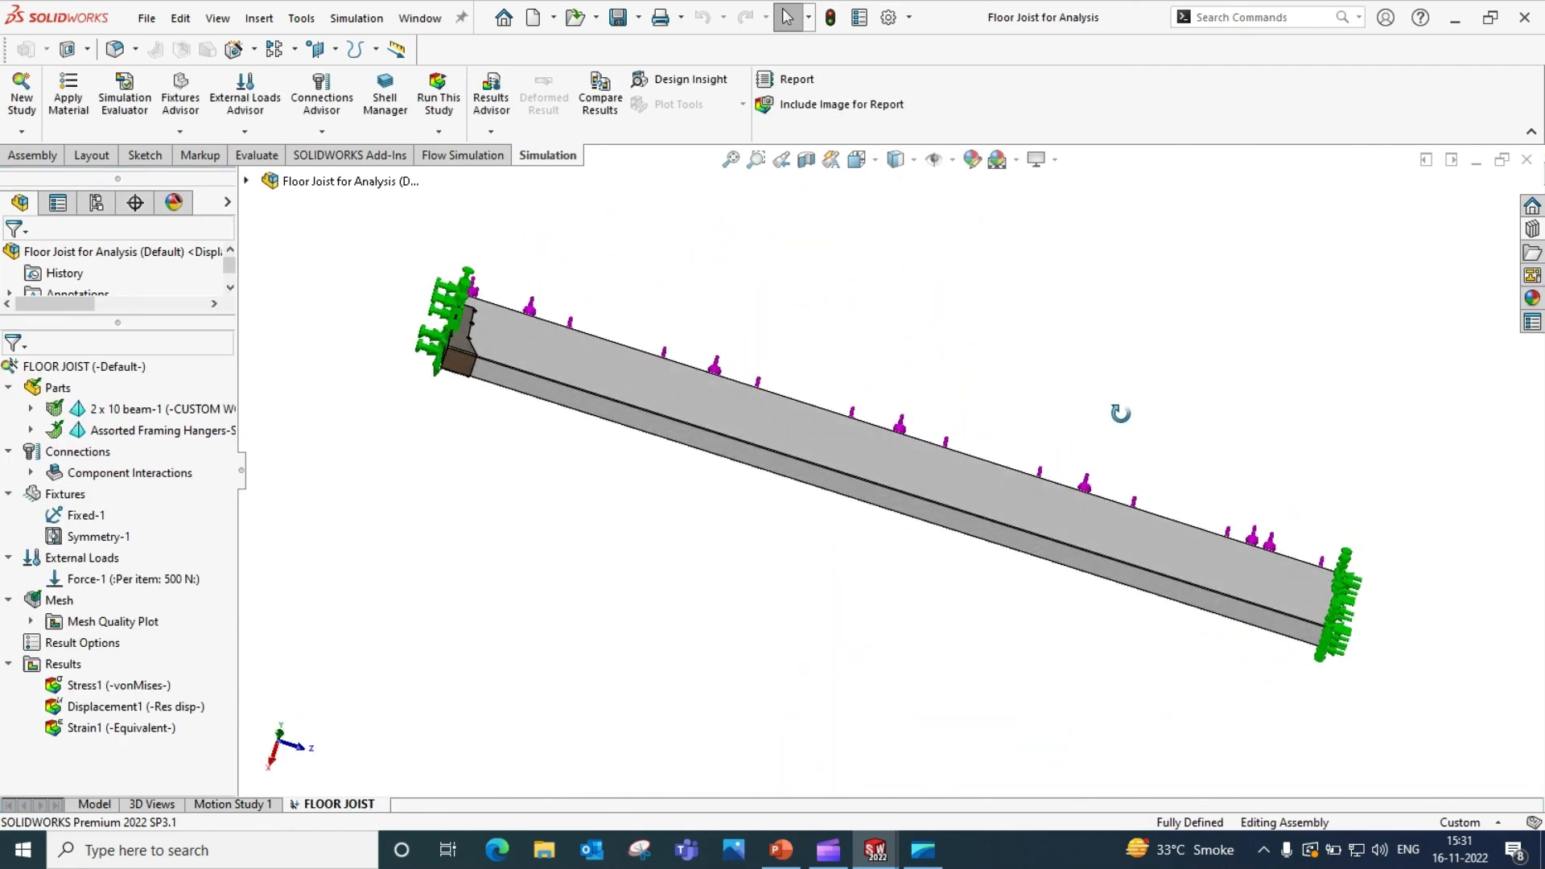
middle_click_drag(834, 676, 855, 528)
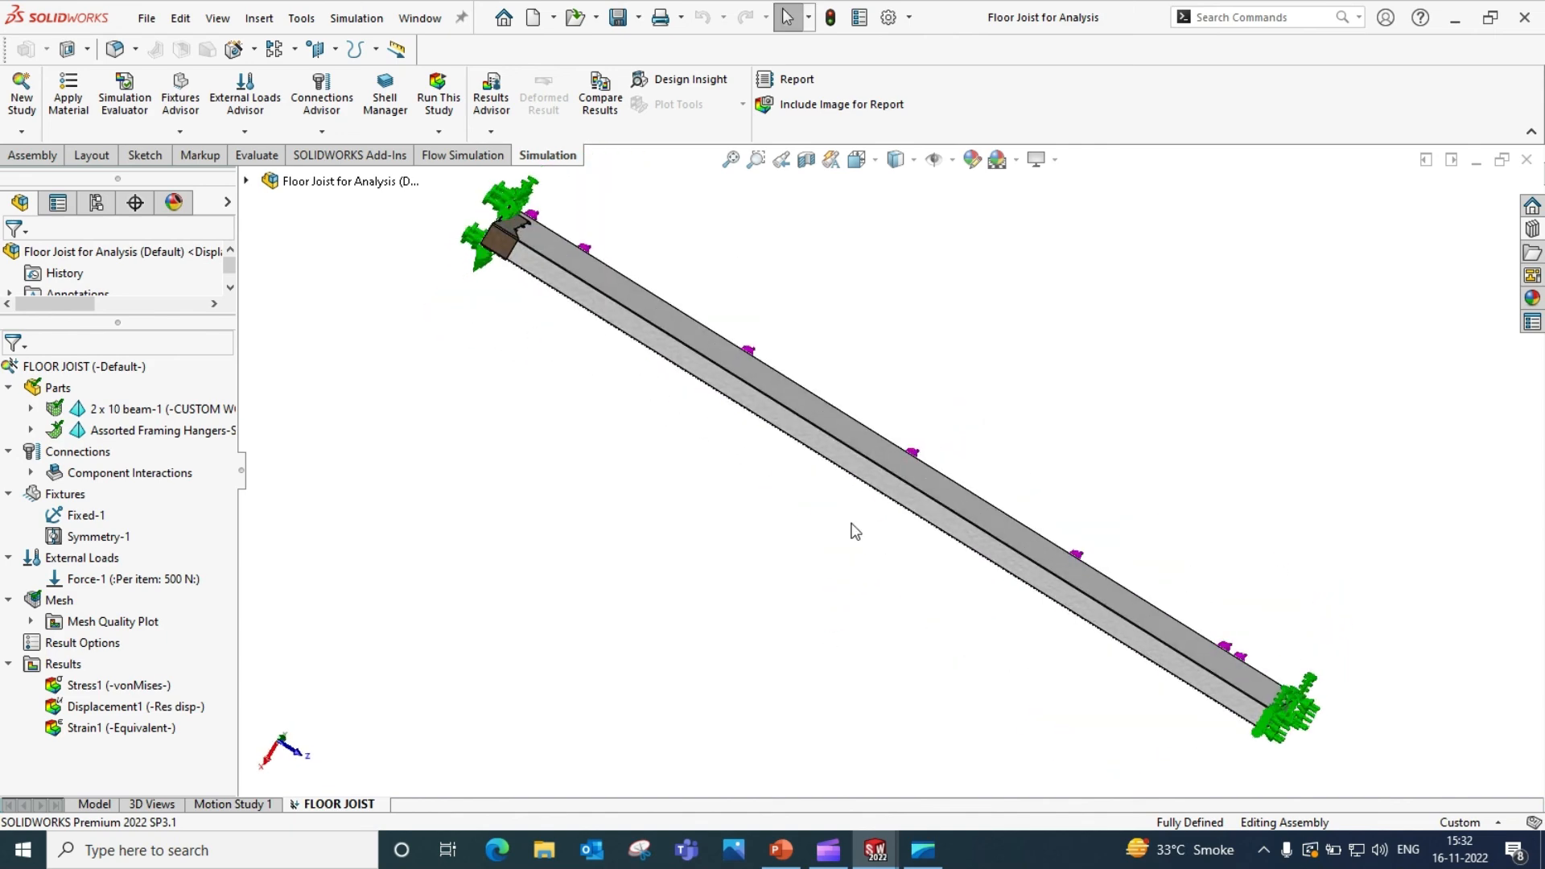
middle_click_drag(1180, 400, 1094, 410)
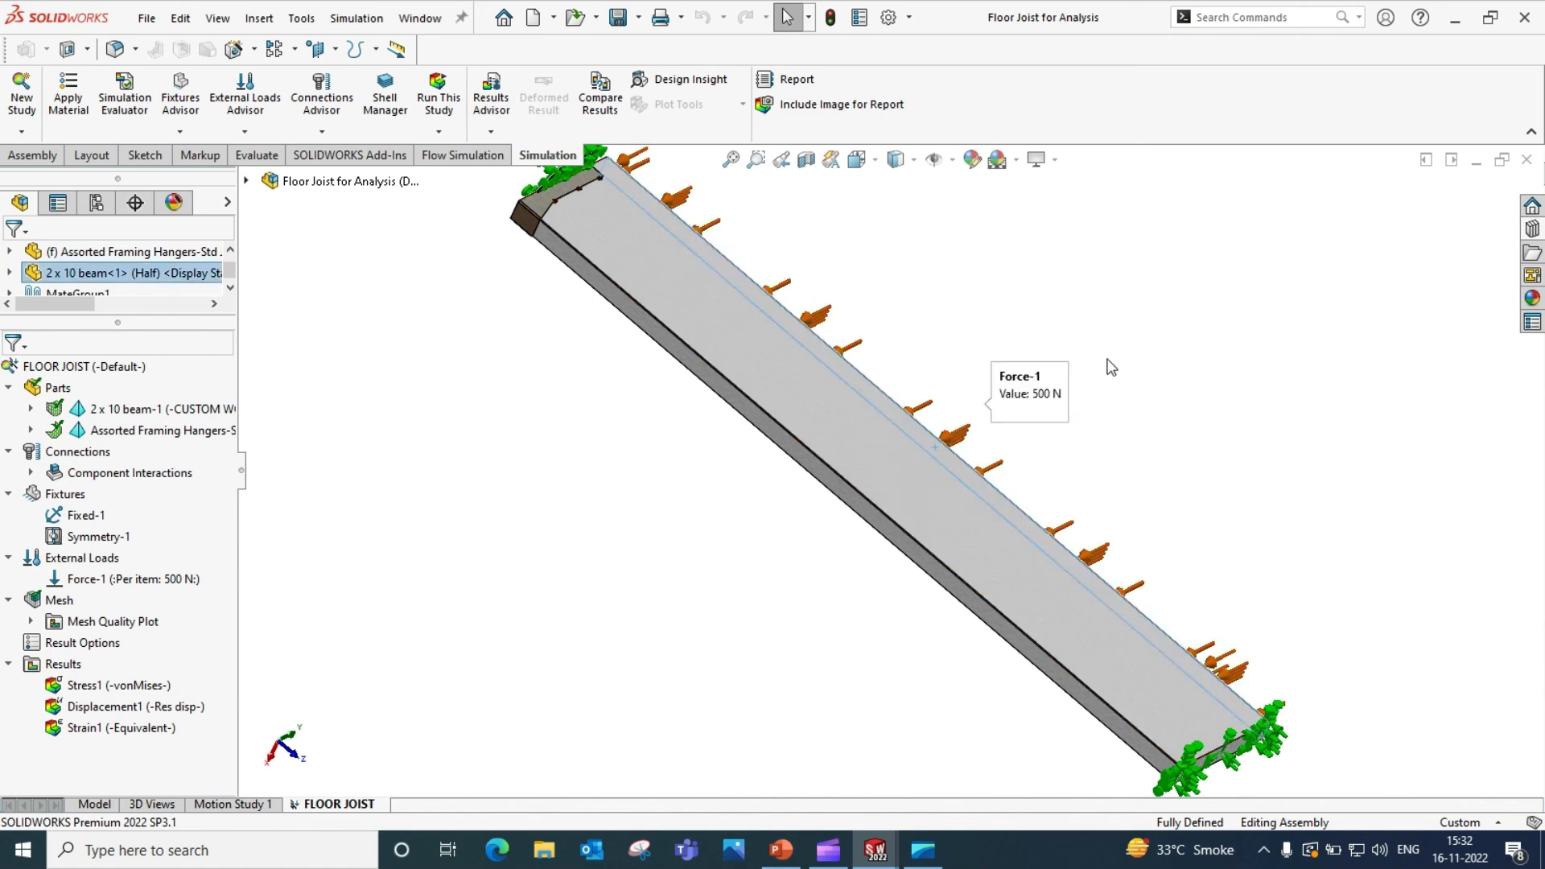
- Apply the library's DUMMY LOAD as a 450 N normal force to the 2 x 10 beam's wide side face and inspect the loads
left_click(1531, 229)
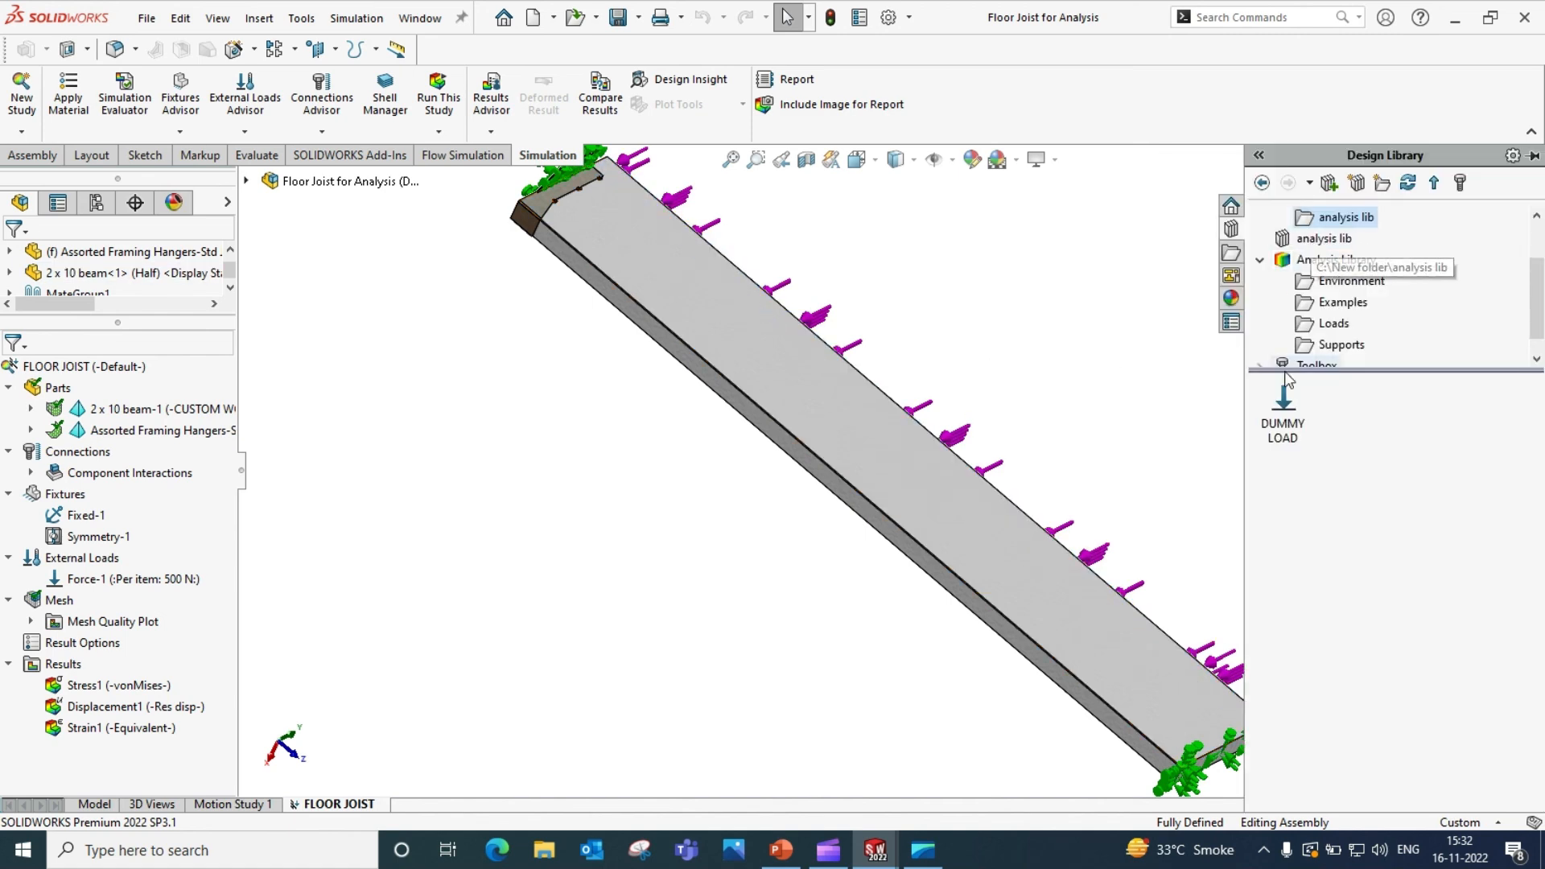
left_click_drag(1281, 425, 946, 505)
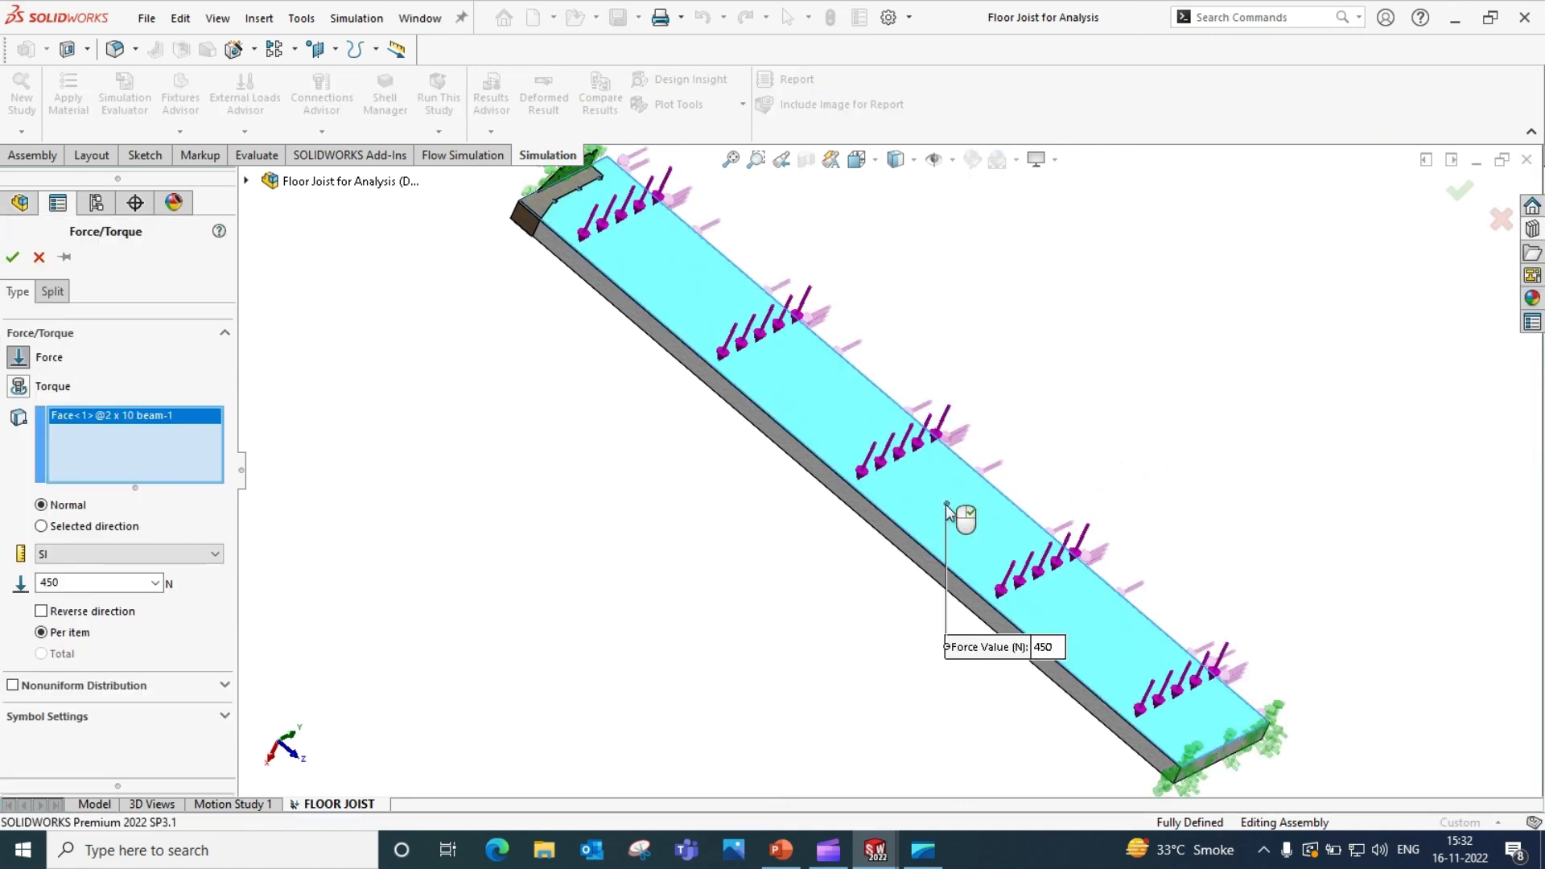
left_click(7, 263)
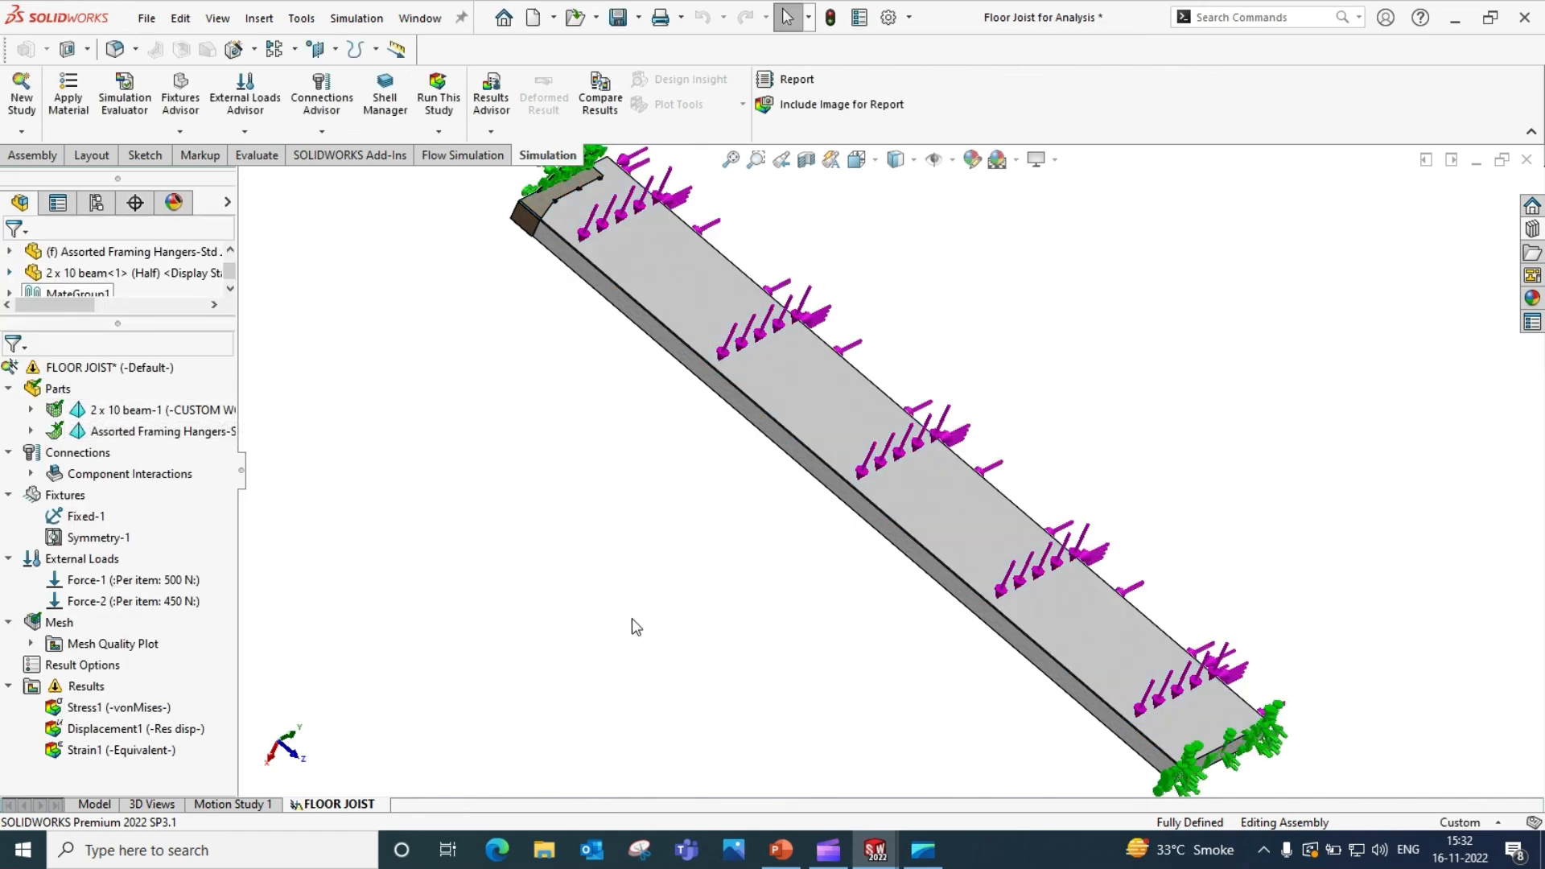
middle_click_drag(645, 543, 669, 665)
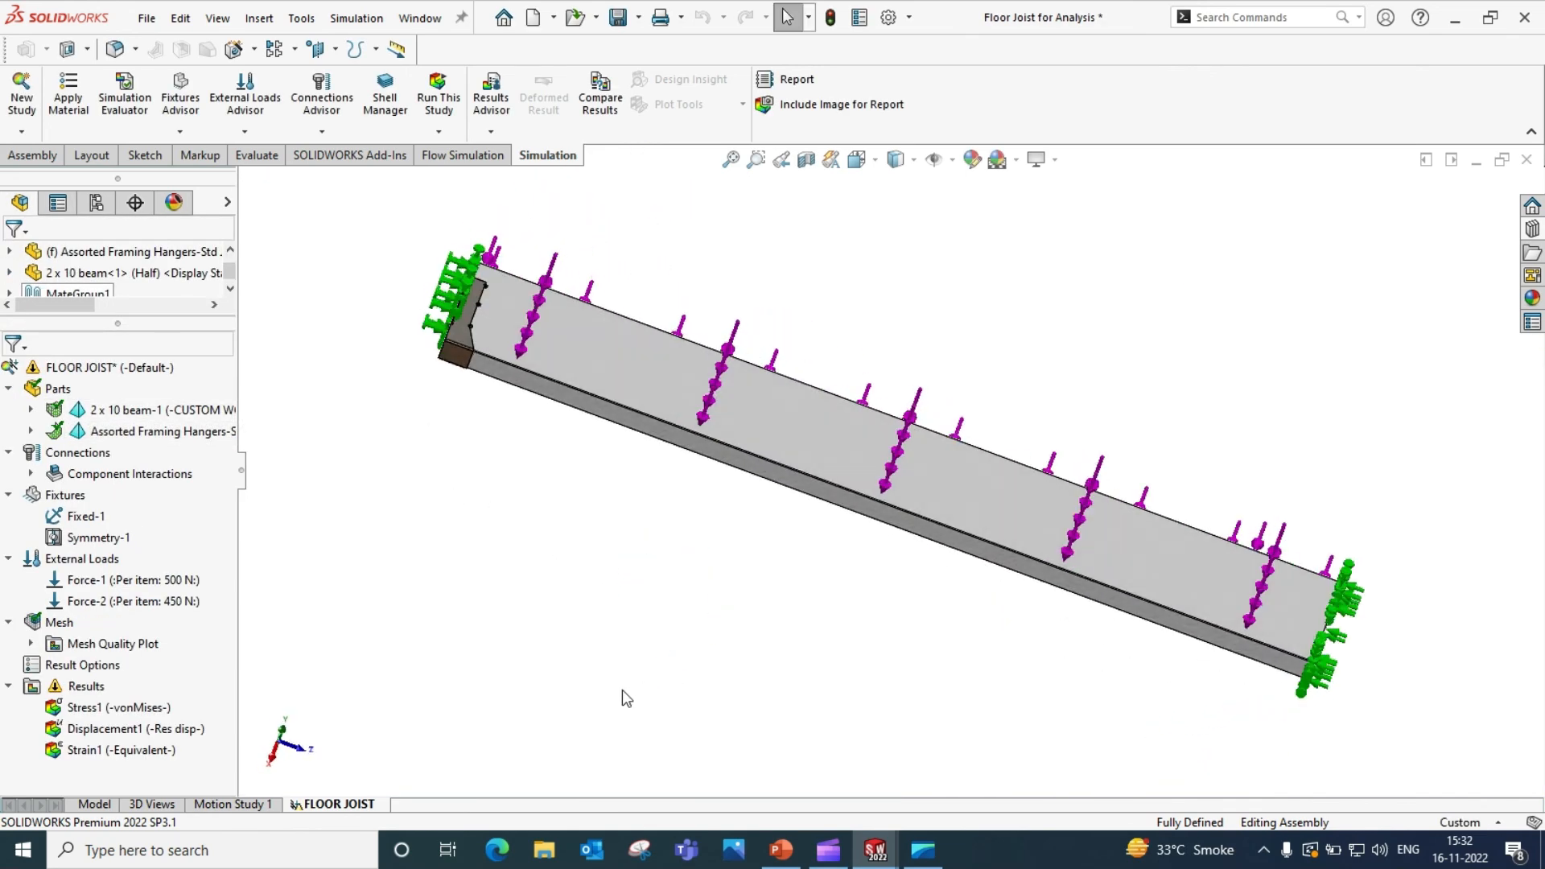
key("ctrl+7")
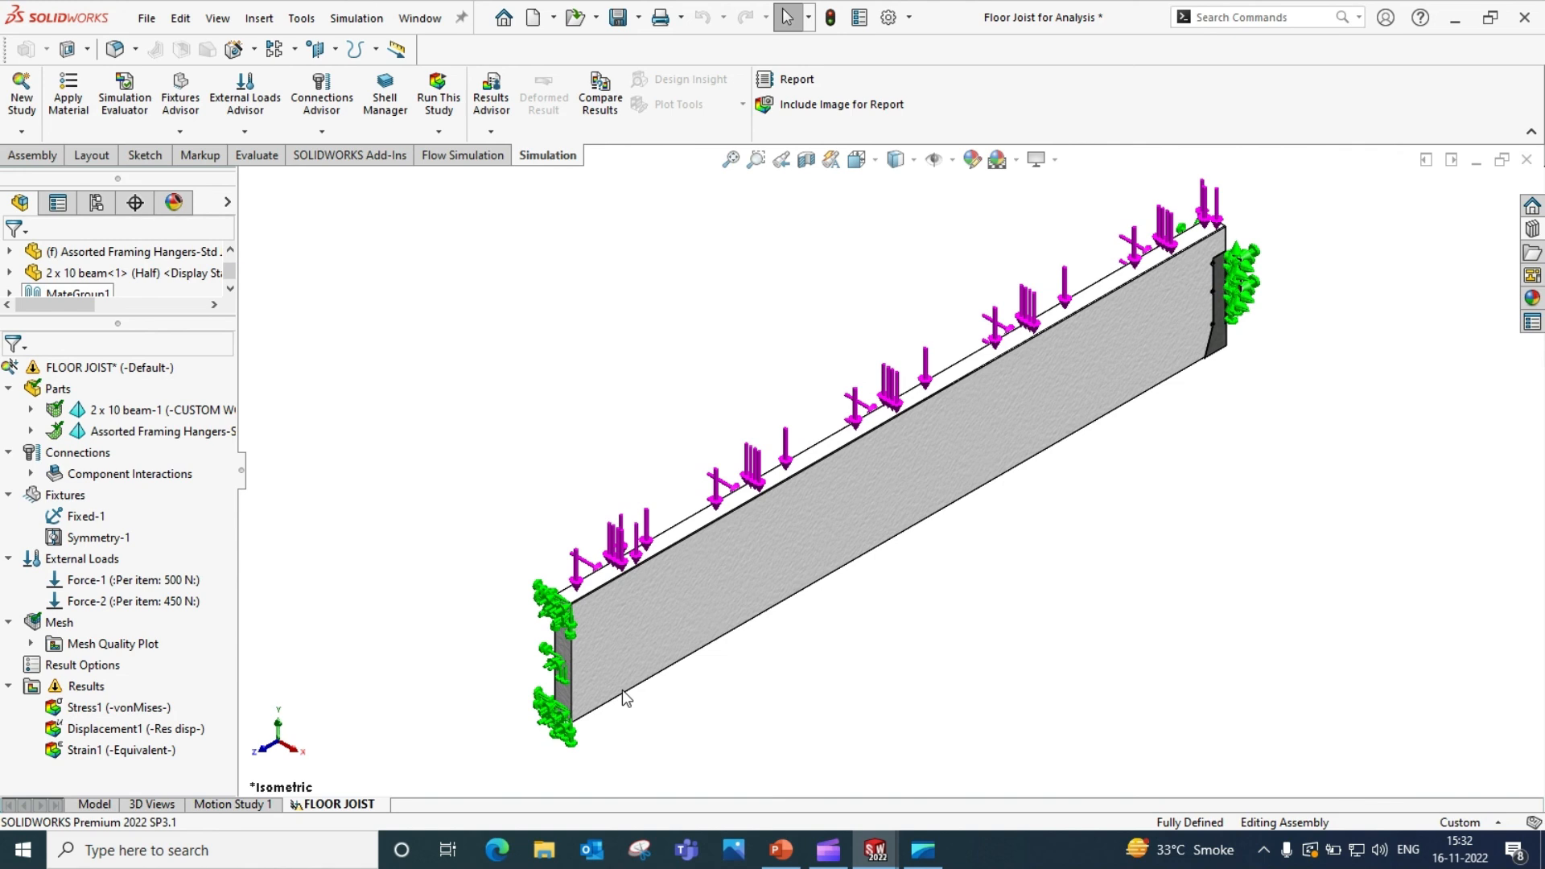